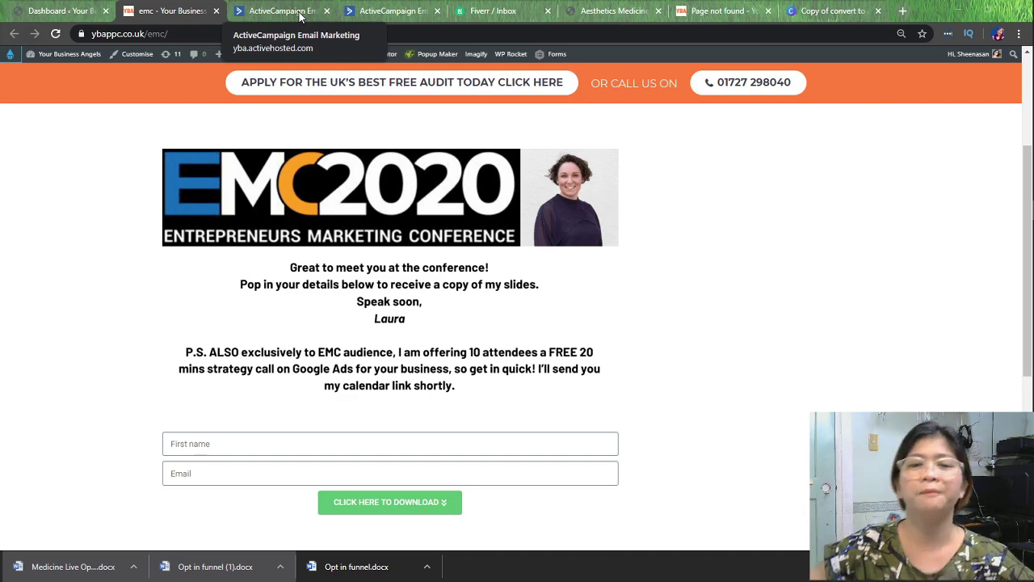
- Review the client's Fiverr request and its Aesthetics Medicine Live image attachment, with a look at the WordPress dashboard
left_click(483, 12)
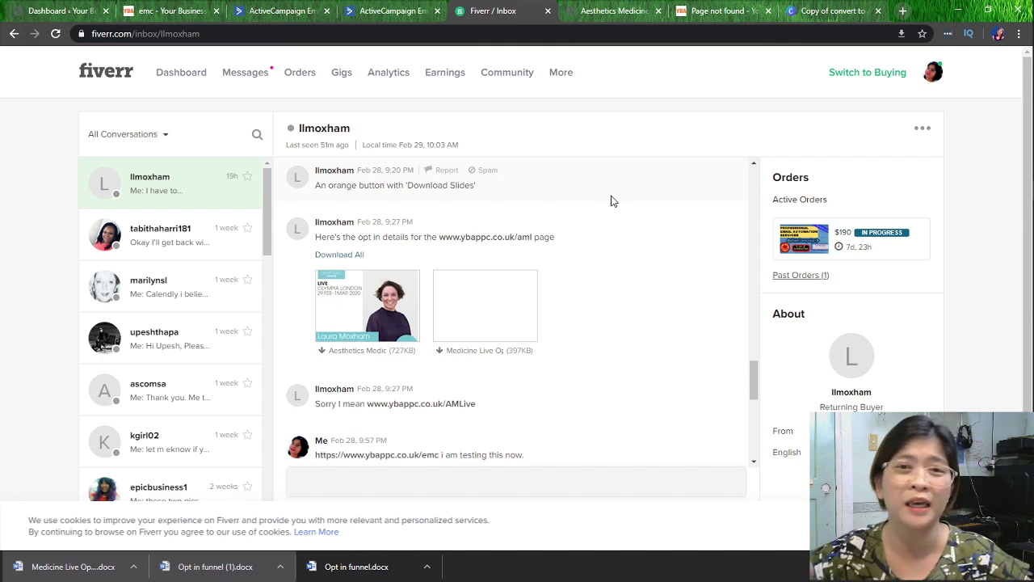
left_click(67, 14)
mouse_move(34, 300)
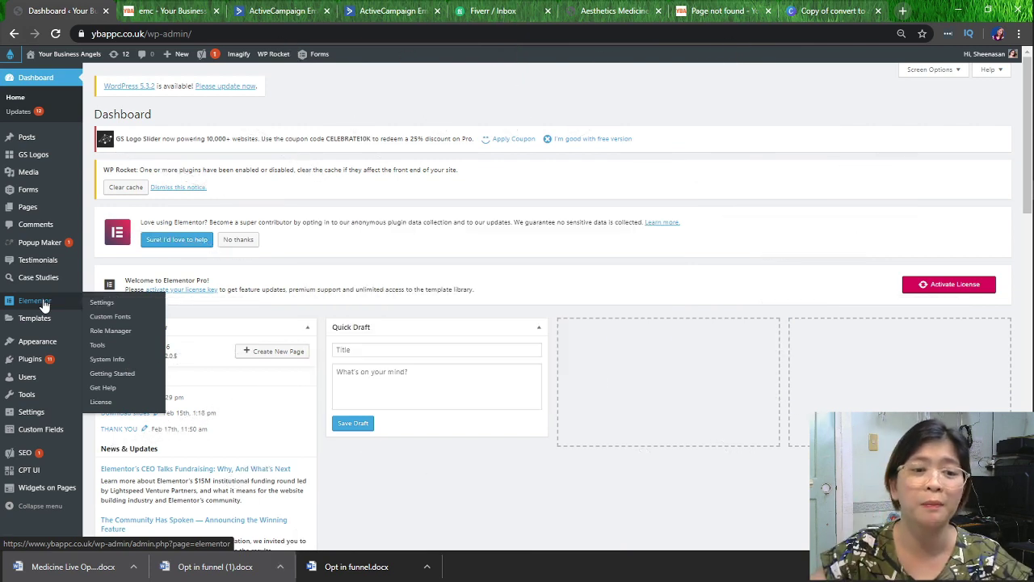
left_click(484, 10)
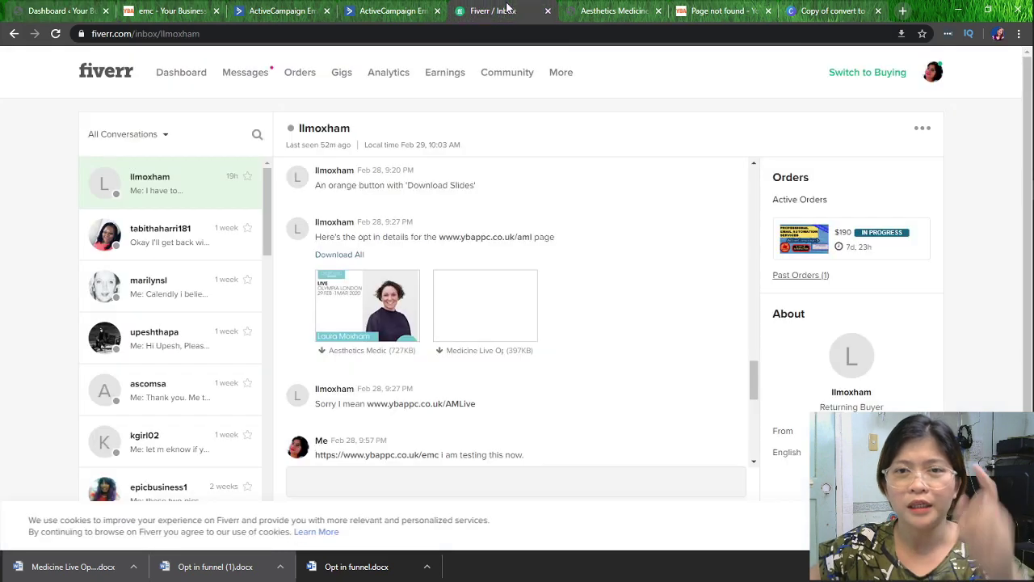
left_click(378, 320)
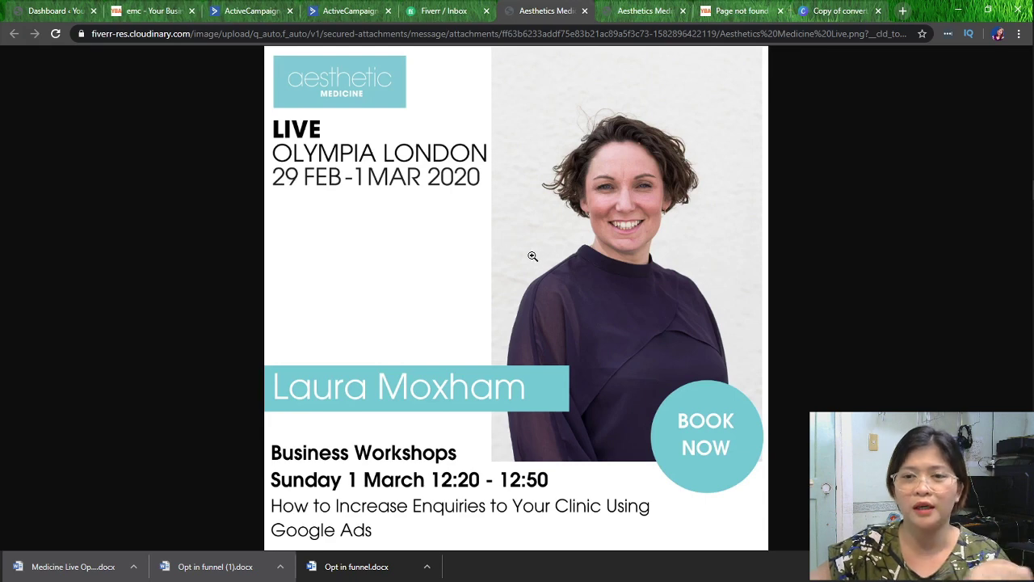
left_click(437, 14)
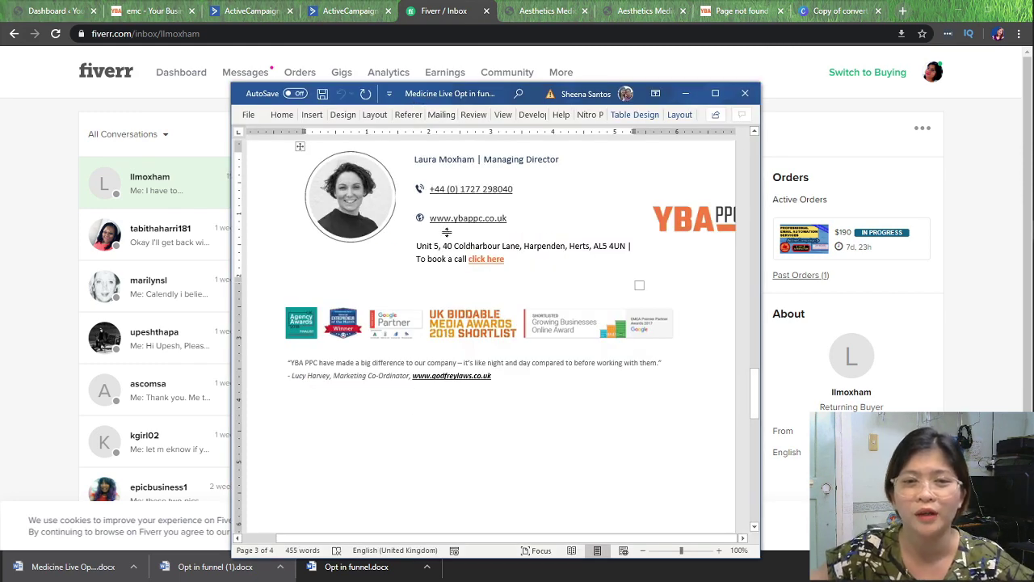
- Read the opt-in page image and copy at the start of the Medicine Live Opt in funnel document
scroll(445, 231, "up", 4)
scroll(460, 234, "down", 4)
scroll(454, 224, "up", 4)
scroll(457, 224, "up", 10)
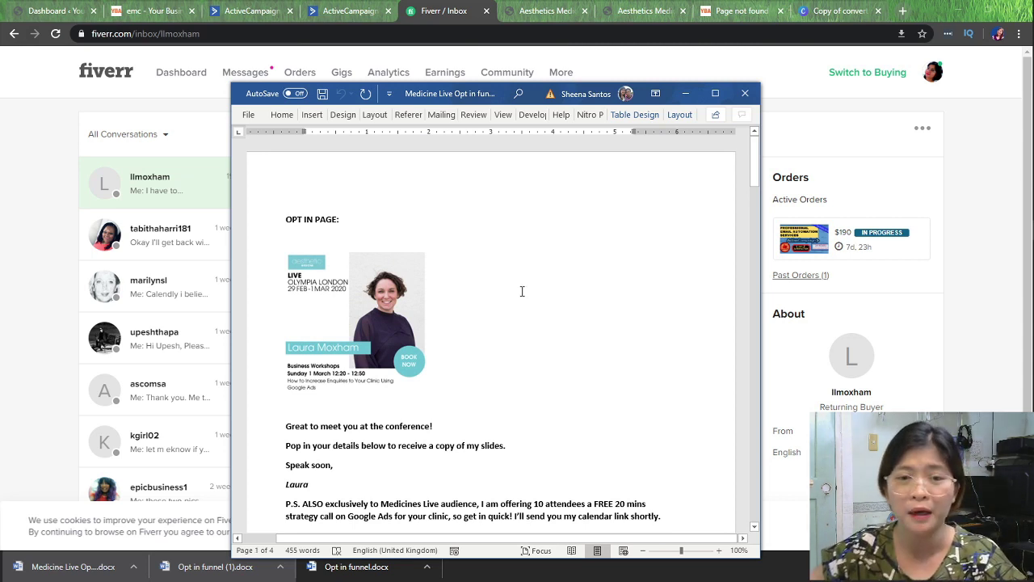
scroll(522, 291, "down", 1)
scroll(521, 290, "down", 2)
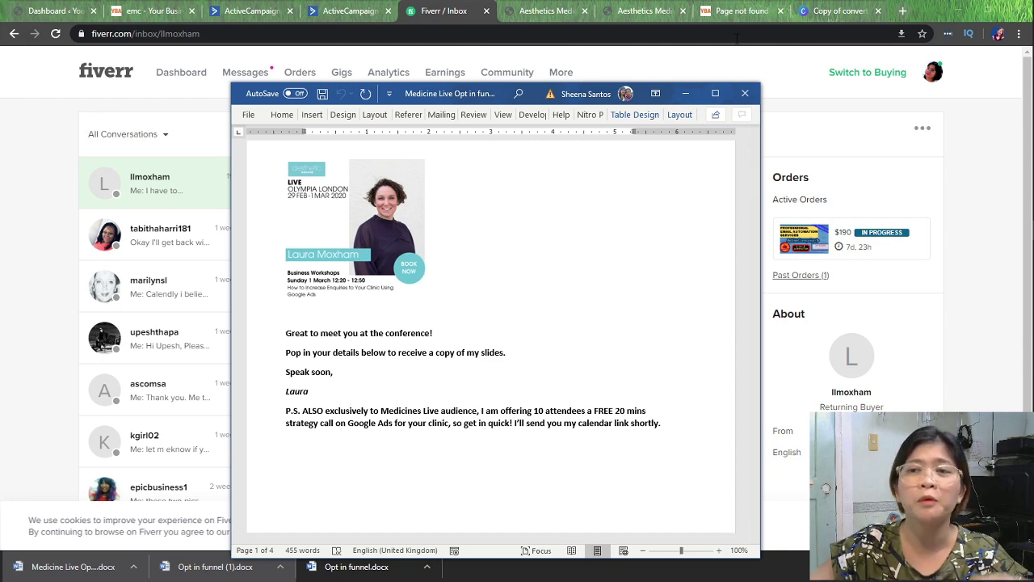
- Switch to the Canva design and adjust the position and size of the portrait photo on page 2
left_click(831, 14)
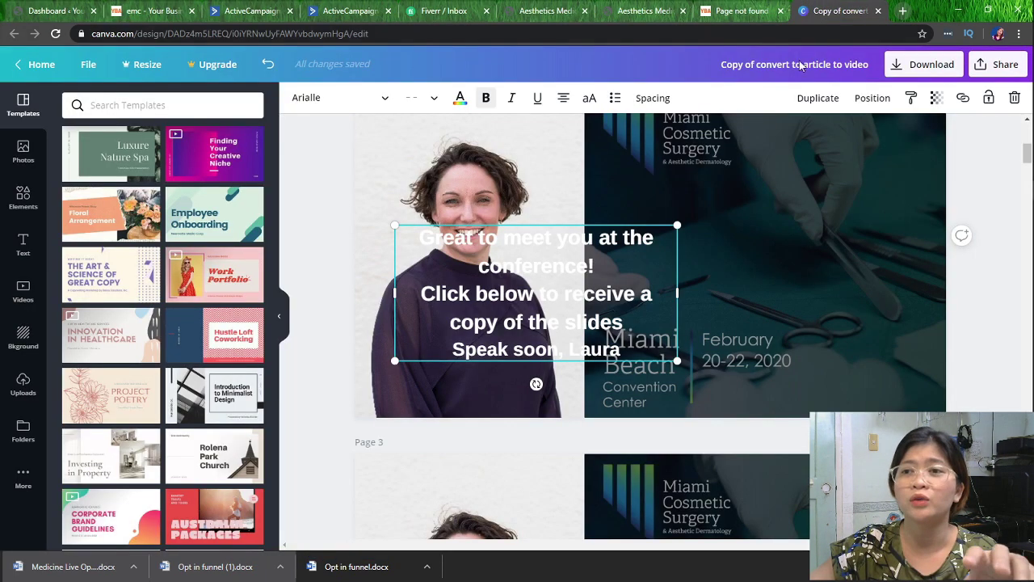
scroll(625, 269, "down", 5)
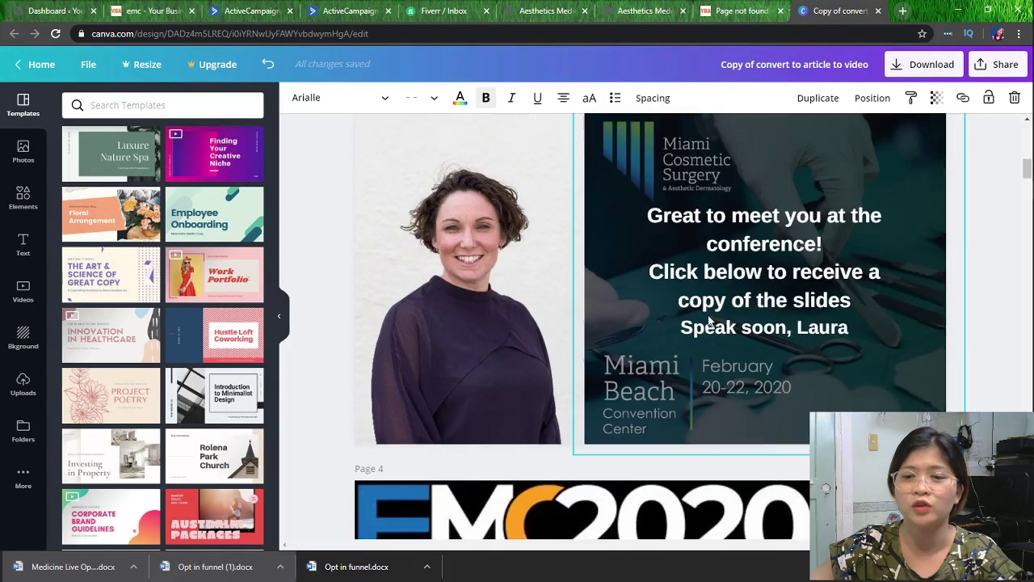
scroll(687, 242, "up", 4)
scroll(727, 222, "up", 2)
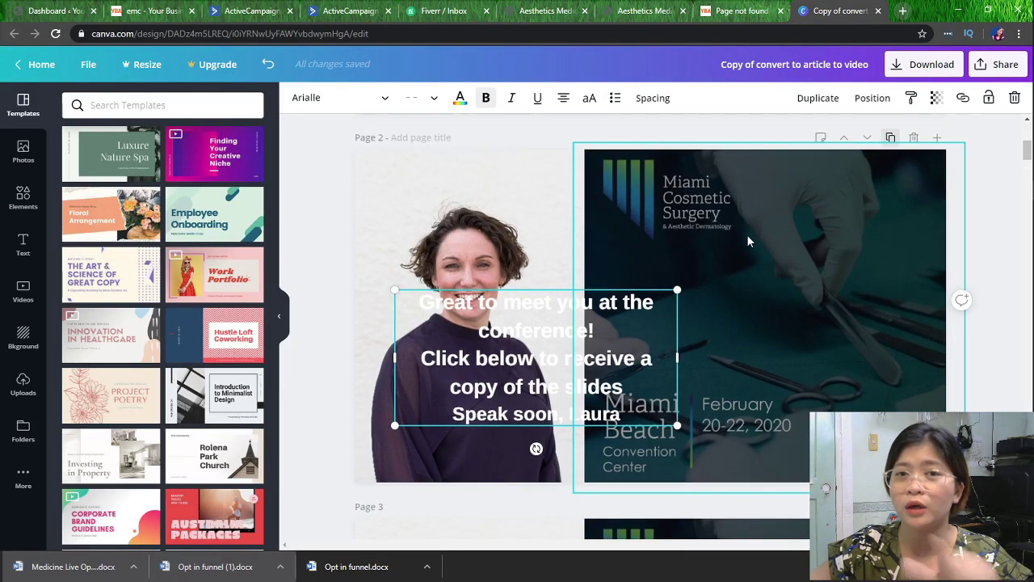
scroll(746, 234, "up", 1)
left_click(575, 335)
mouse_move(602, 334)
left_mouse_down()
mouse_move(673, 332)
mouse_move(620, 328)
left_mouse_up()
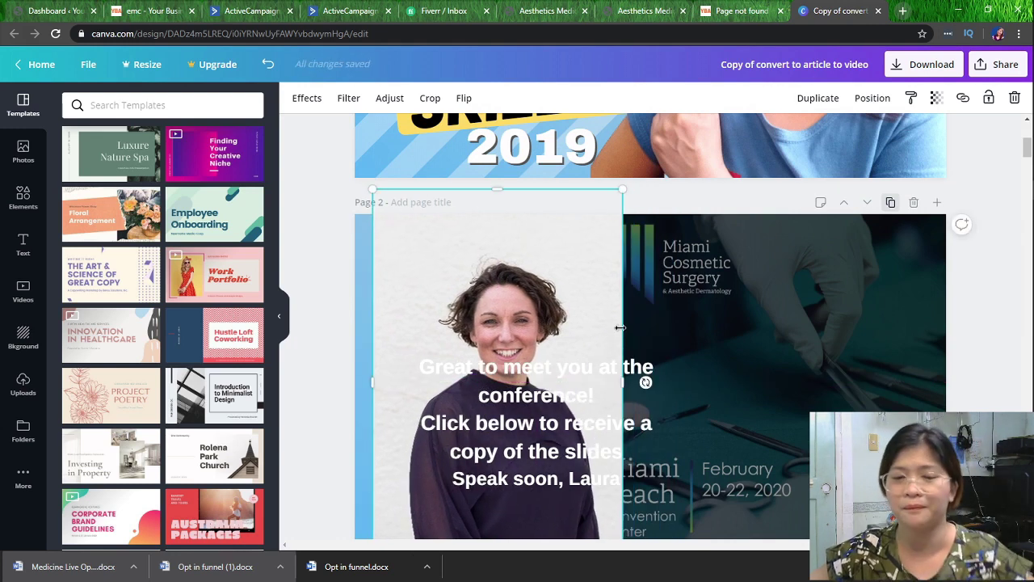
left_click_drag(506, 188, 501, 210)
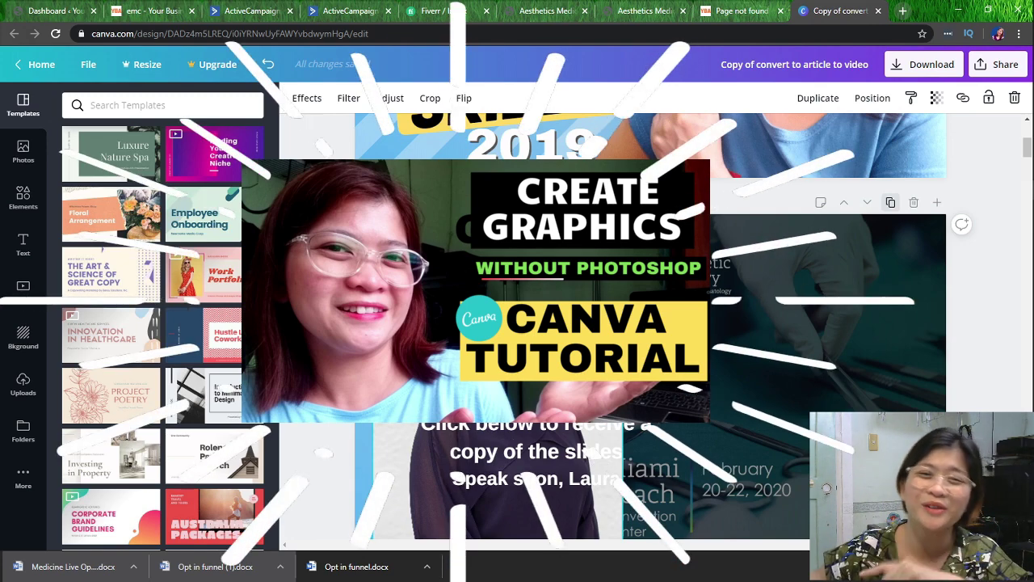
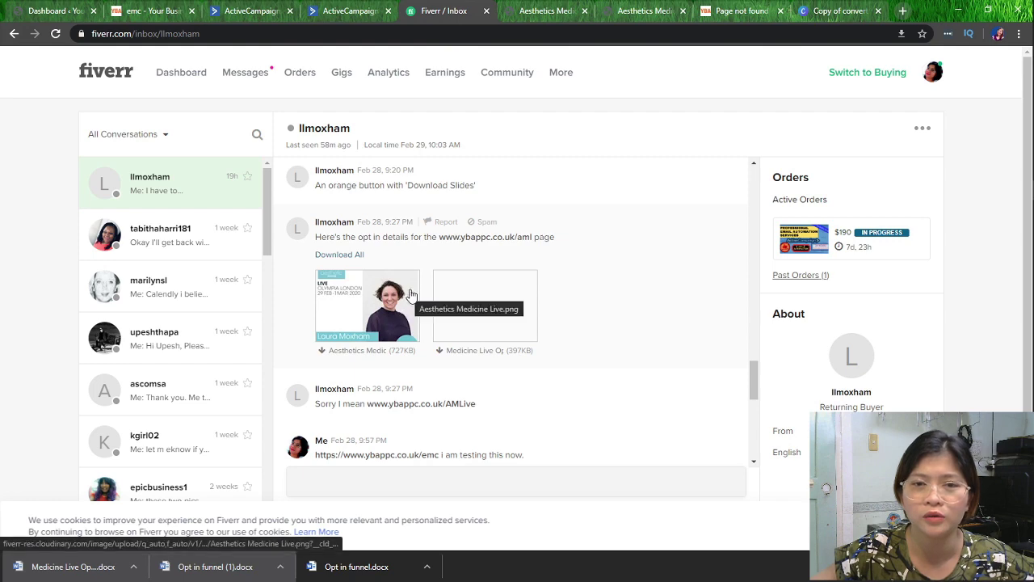
- In ActiveCampaign, name the copied contact list AML and save it
scroll(388, 307, "up", 2)
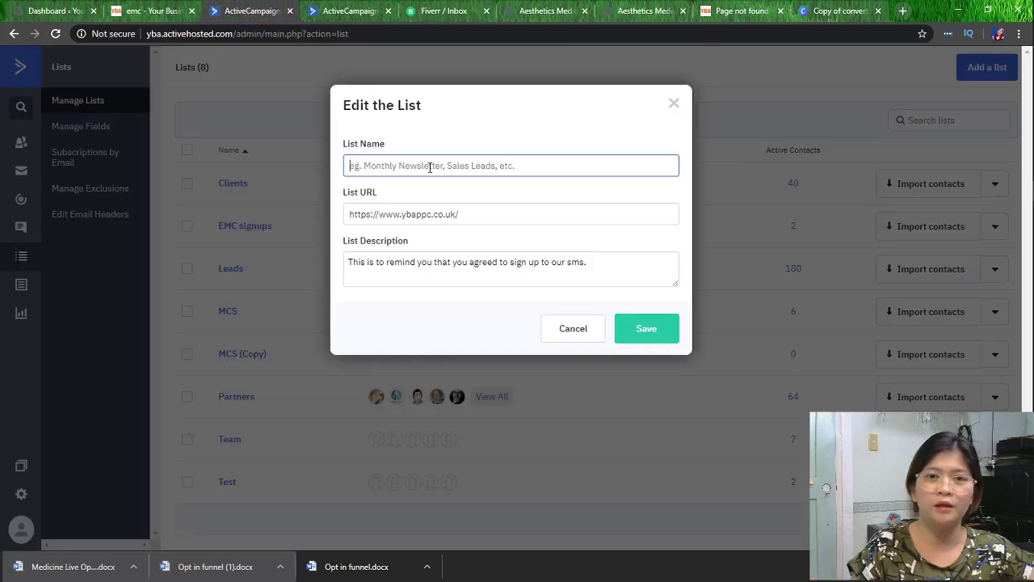
type("AML")
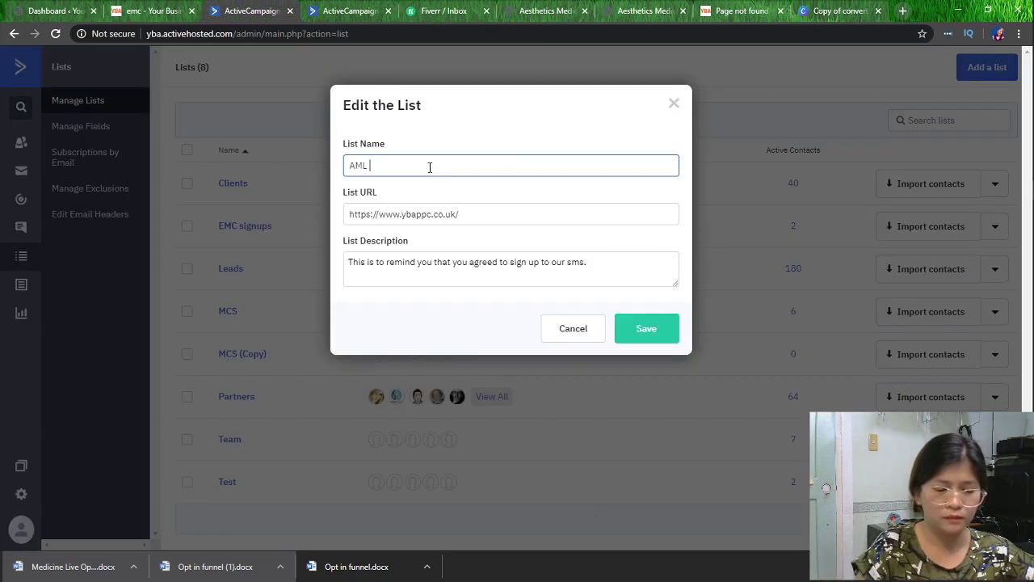
left_click(650, 325)
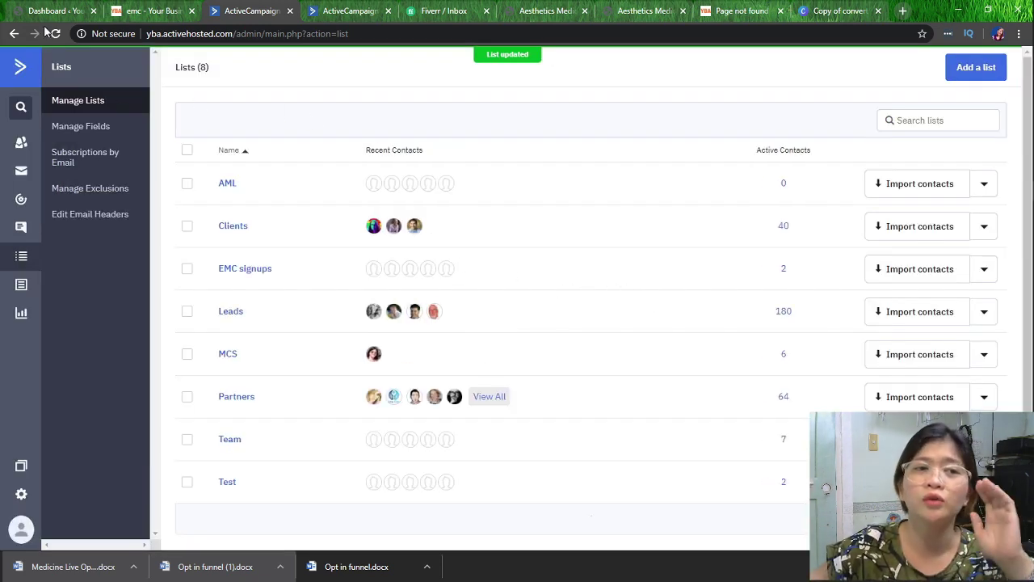
- Return to the Canva design and move the portrait photo on page 2 to the page's left edge
left_click(845, 11)
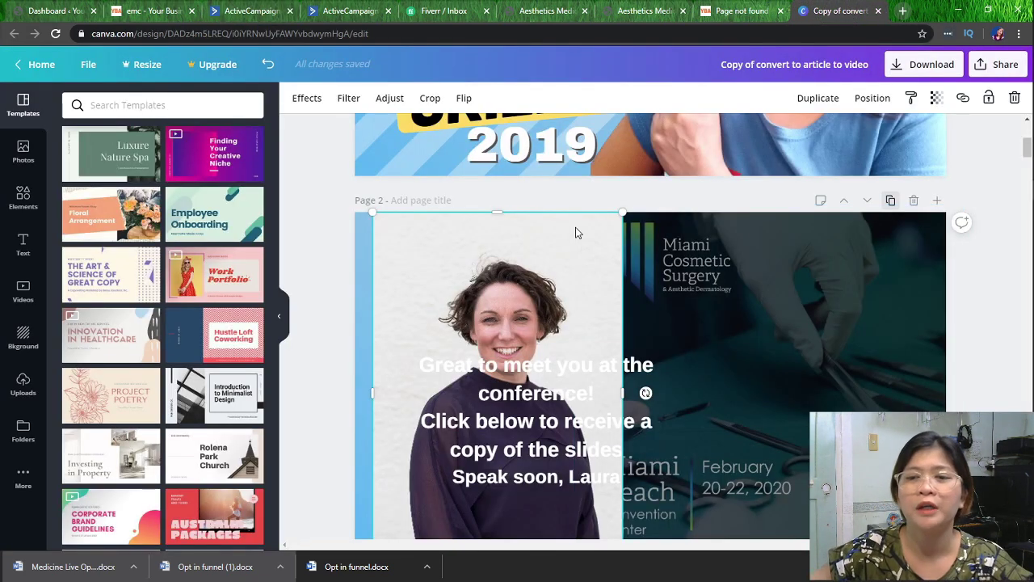
left_click_drag(468, 256, 442, 254)
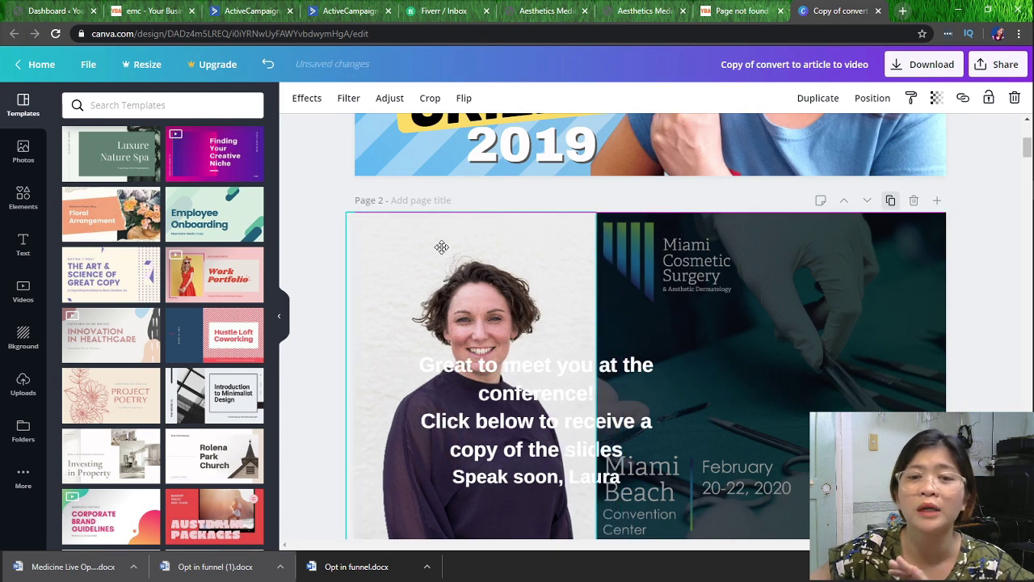
scroll(687, 195, "down", 2)
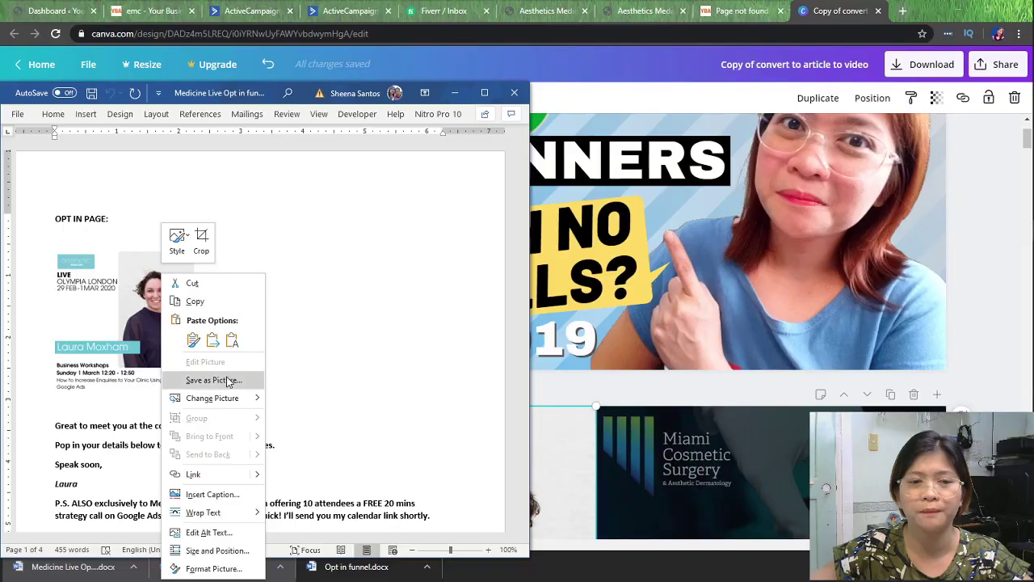
- Save the event image from the Word document as a PNG picture named Picture2
left_click(214, 380)
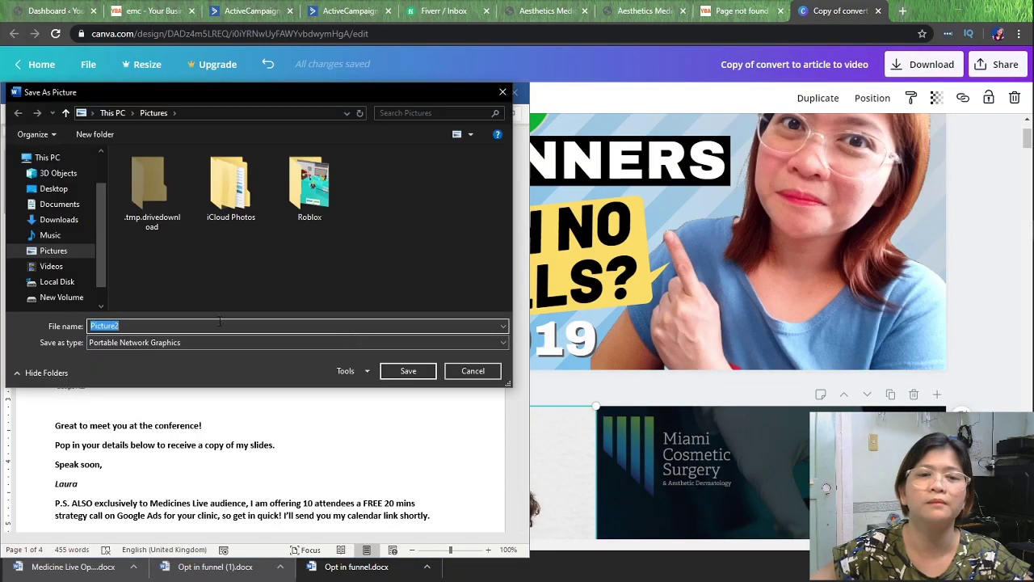
key("Return")
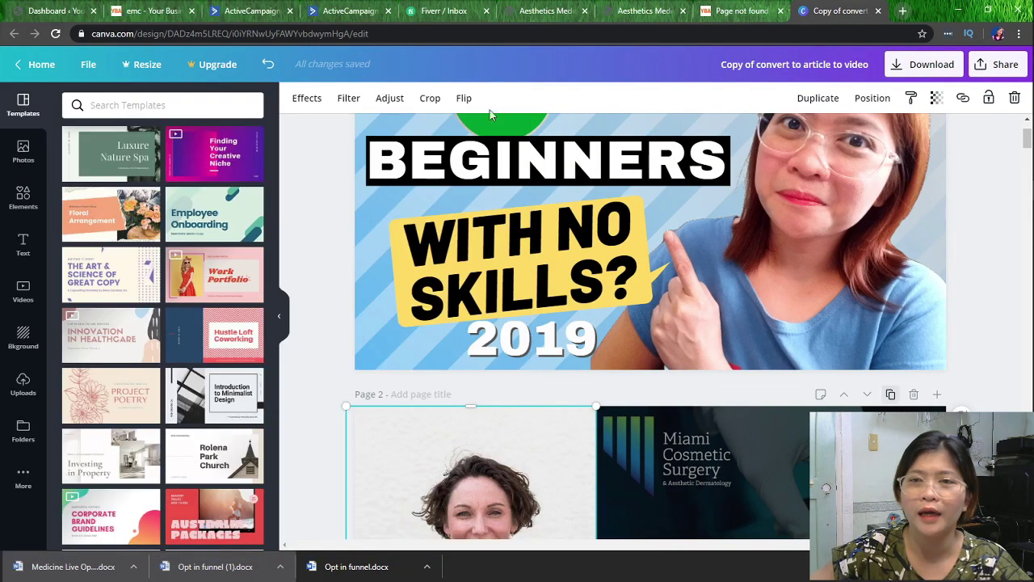
- Place the uploaded Aesthetic Medicine event image along page 2's left edge and move the greeting text to the right half
left_click(22, 385)
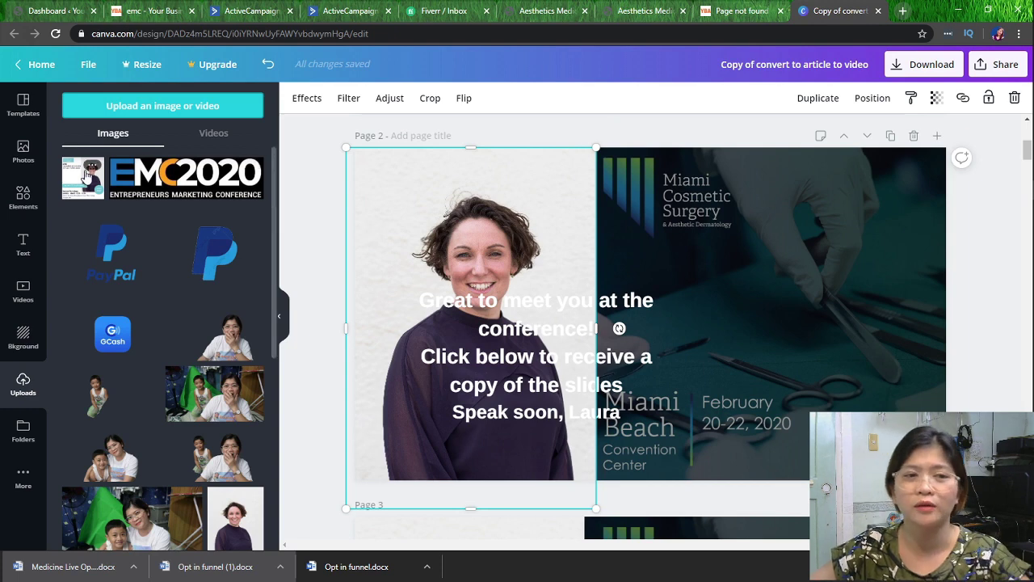
left_click(85, 176)
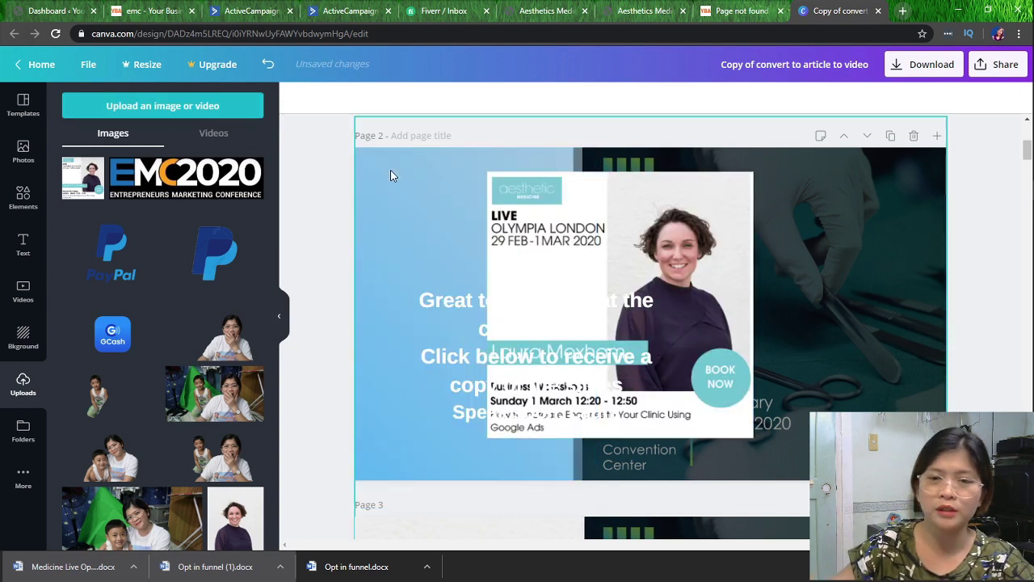
left_click_drag(513, 215, 381, 191)
left_click_drag(699, 323, 932, 314)
- Delete the Miami conference graphic from page 2 and enlarge the event image to the full page height, with the greeting text beside it
left_click(864, 217)
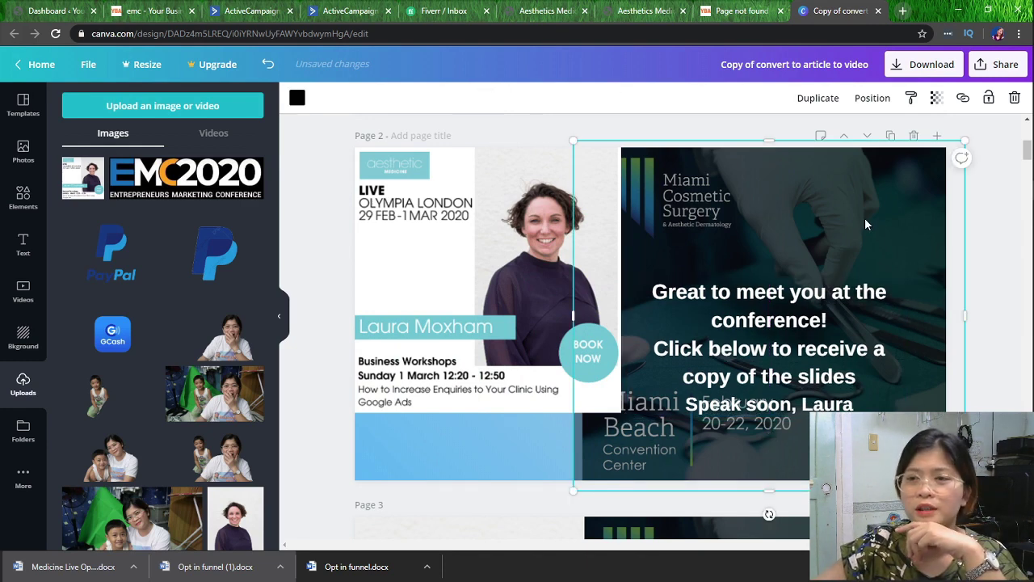
key("Delete")
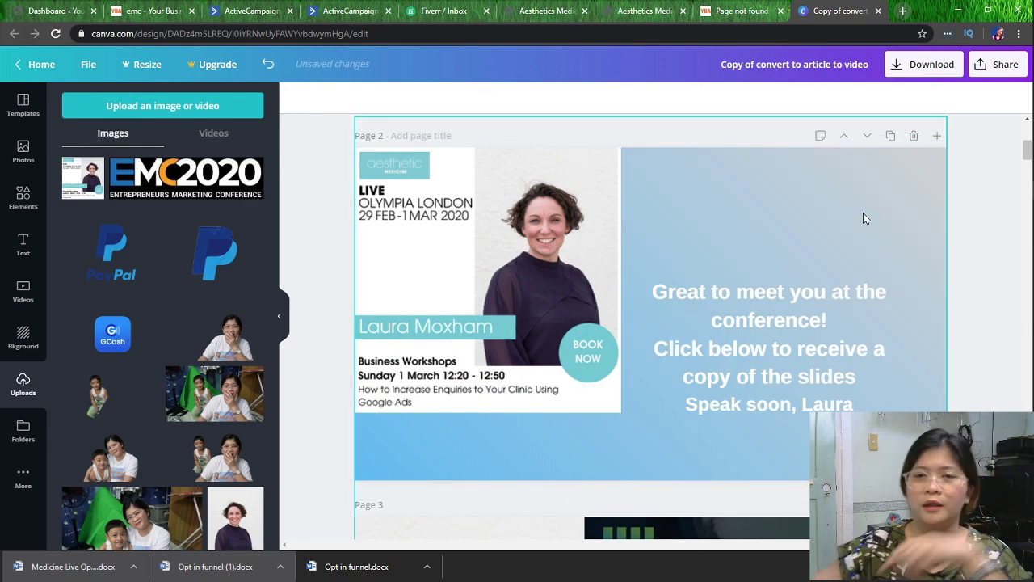
left_click_drag(723, 347, 723, 247)
left_click_drag(621, 412, 690, 482)
left_click_drag(809, 252, 782, 250)
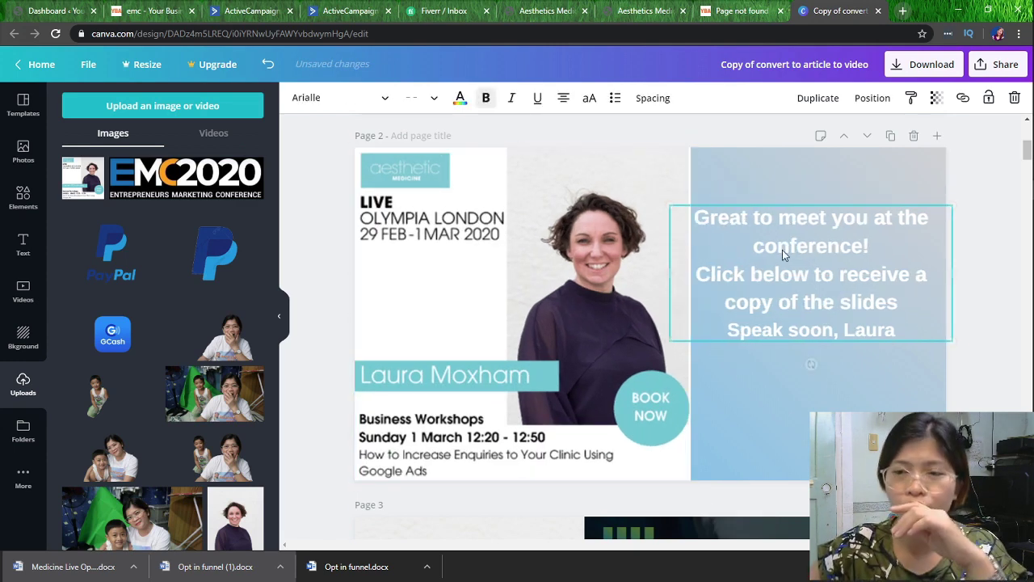
- Replace the greeting on page 2 with the opt-in copy from the Word document and shrink it to about size 14.1 beside the image
key("alt+Tab")
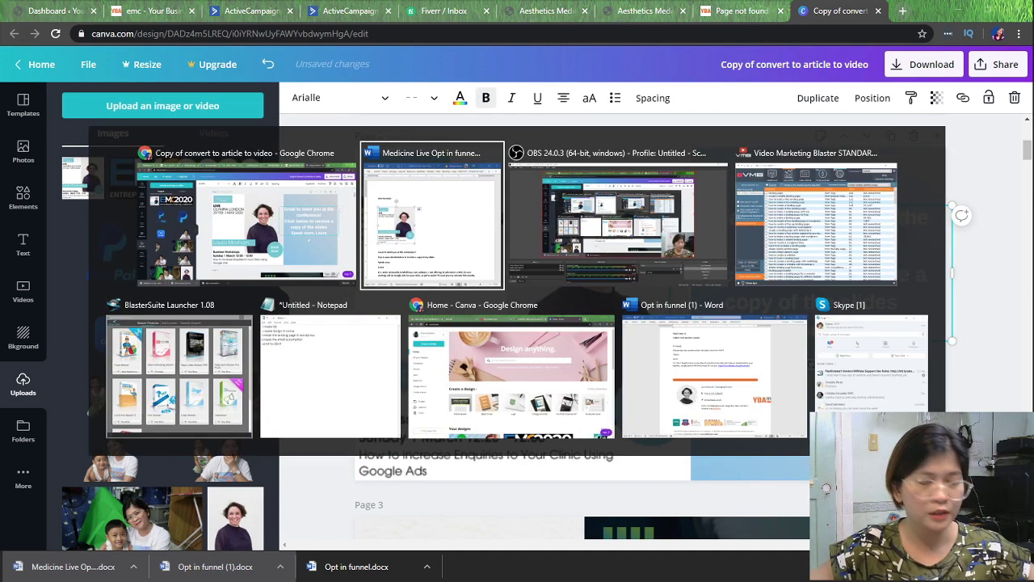
left_click(458, 233)
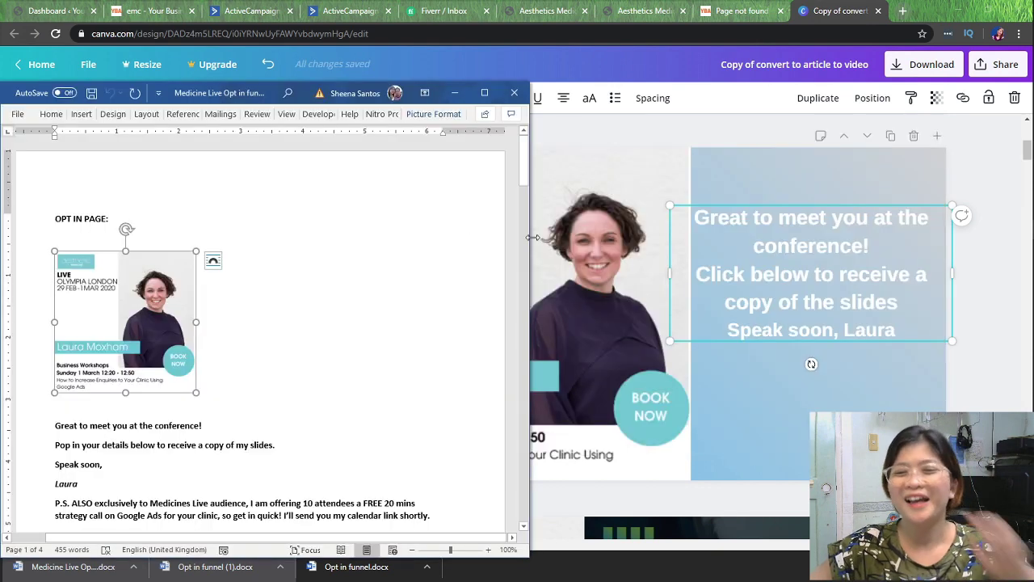
scroll(137, 420, "down", 2)
left_click_drag(55, 330, 440, 424)
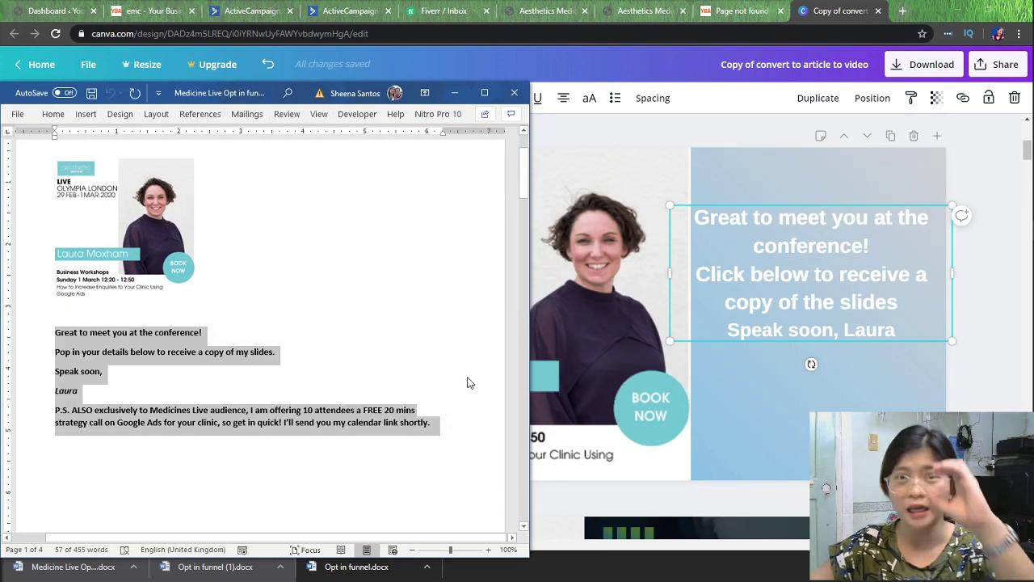
triple_click(725, 276)
key("ctrl+v")
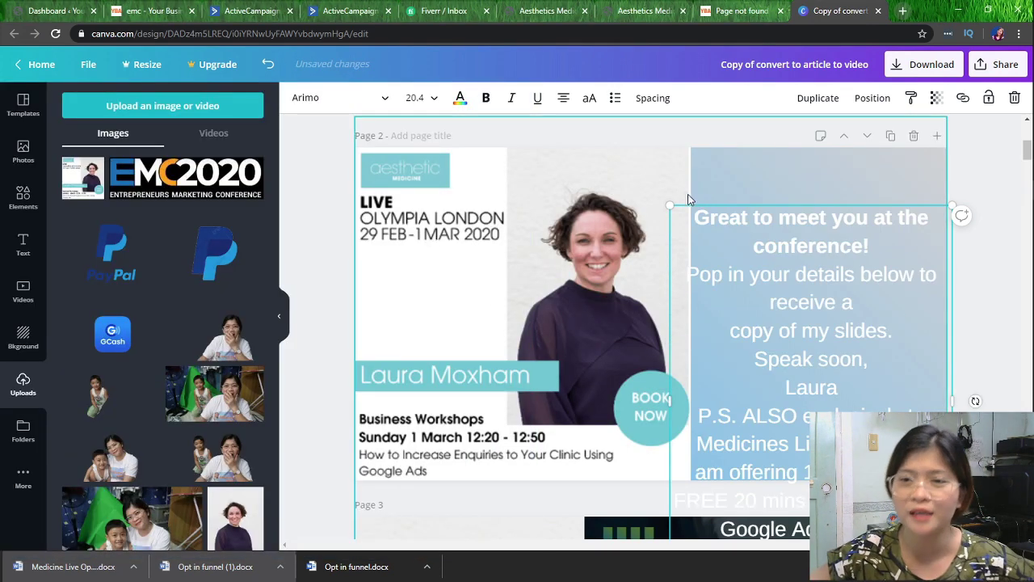
left_click_drag(670, 205, 774, 333)
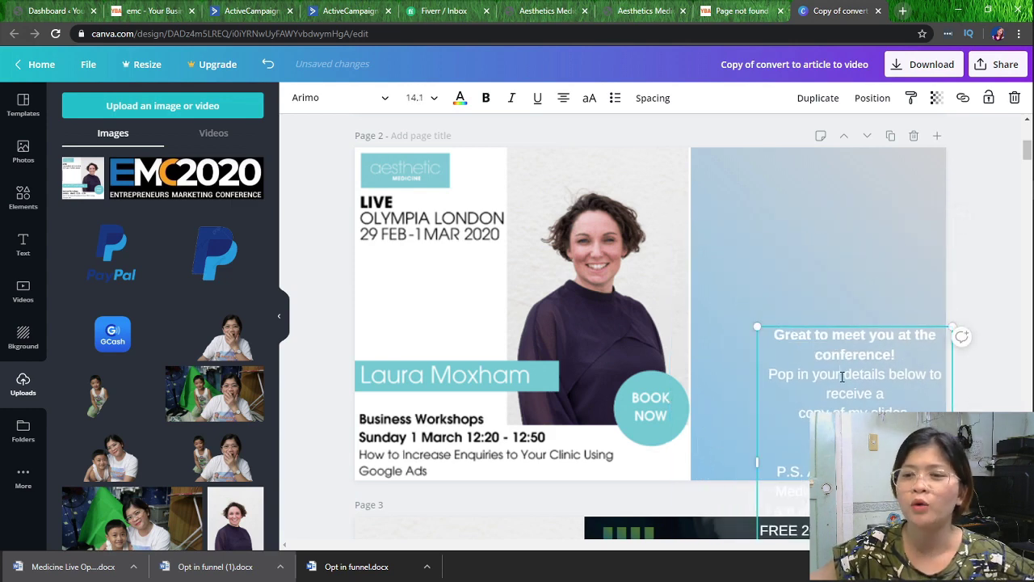
left_click_drag(876, 325, 836, 185)
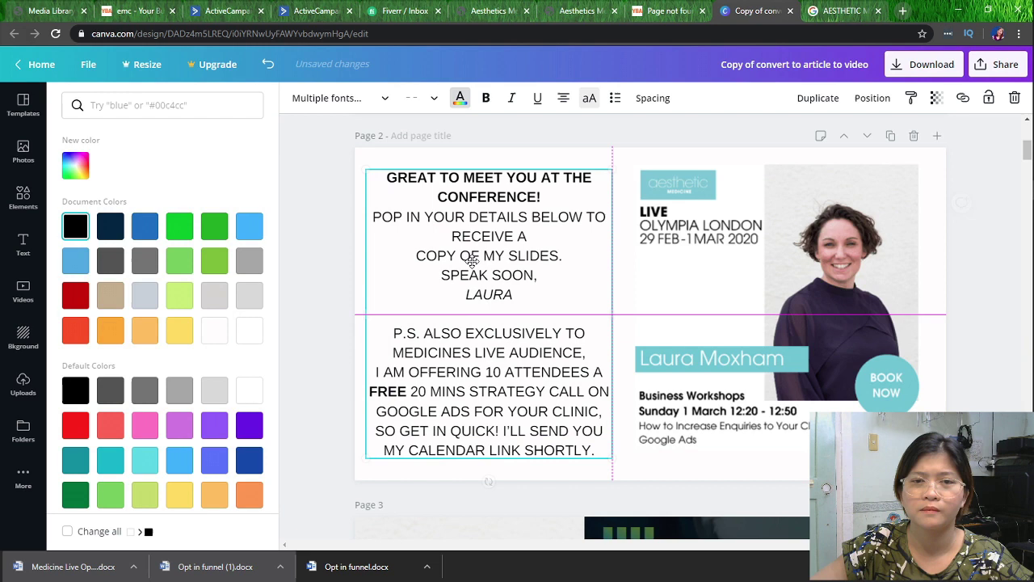
- Try Barlow Black on the page 2 text block and choose Arimo as its font
left_click(327, 98)
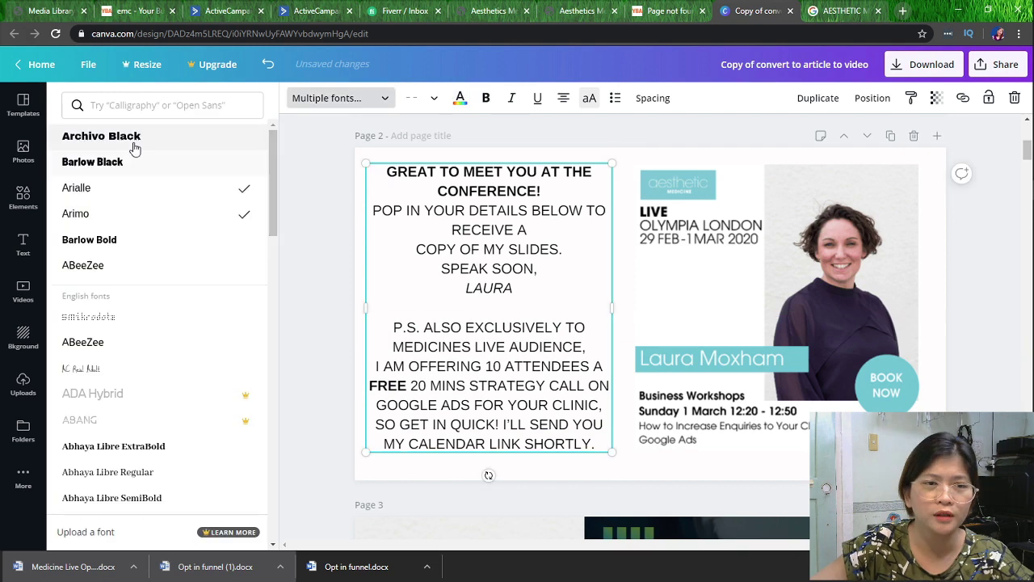
left_click(132, 162)
scroll(139, 299, "down", 1)
scroll(138, 299, "up", 1)
left_click(162, 214)
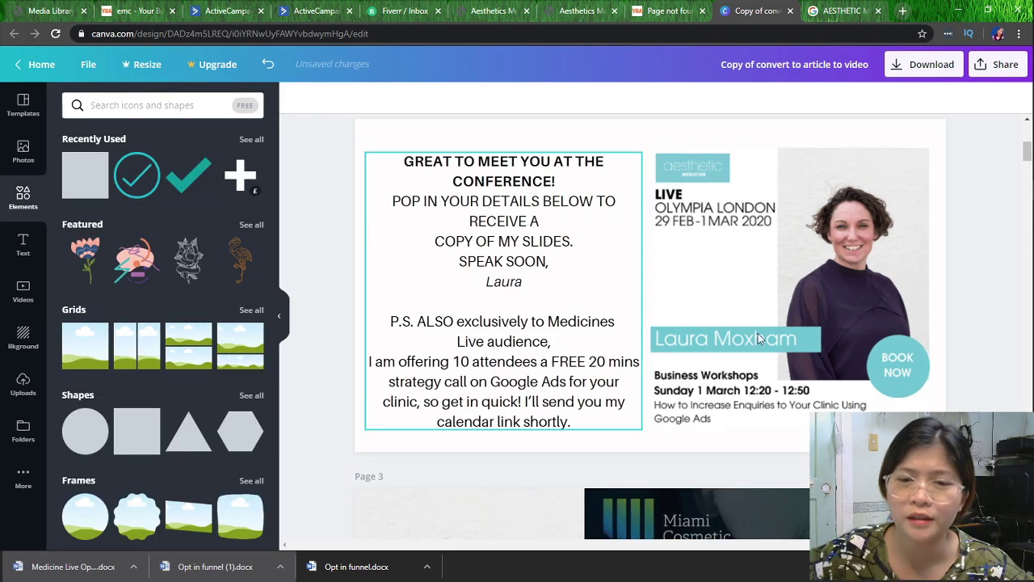
- Download the opt-in graphic as a PNG image
left_click(758, 337)
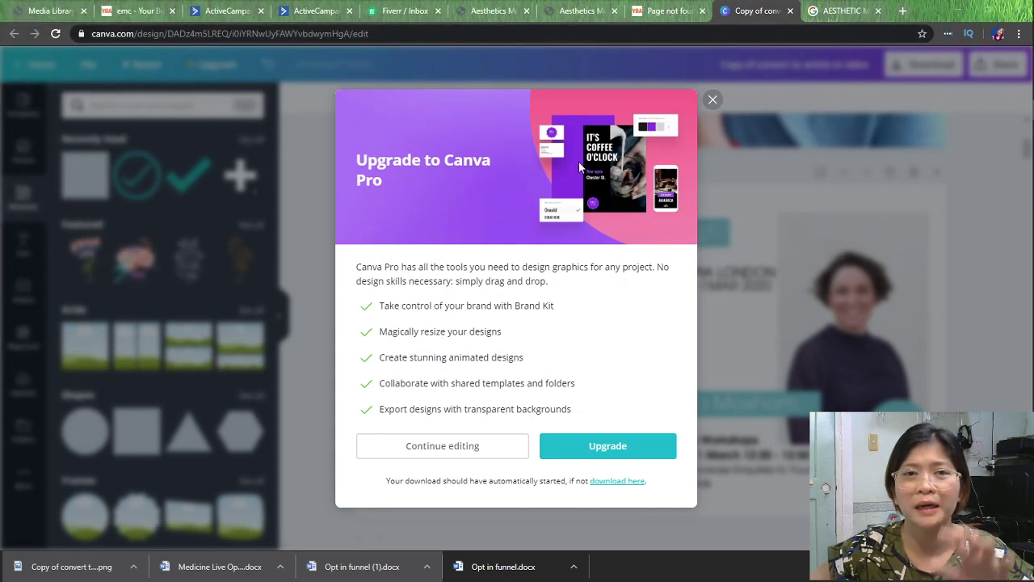
- Switch to the WordPress admin, add a new page titled AML and save it as a draft
left_click(47, 12)
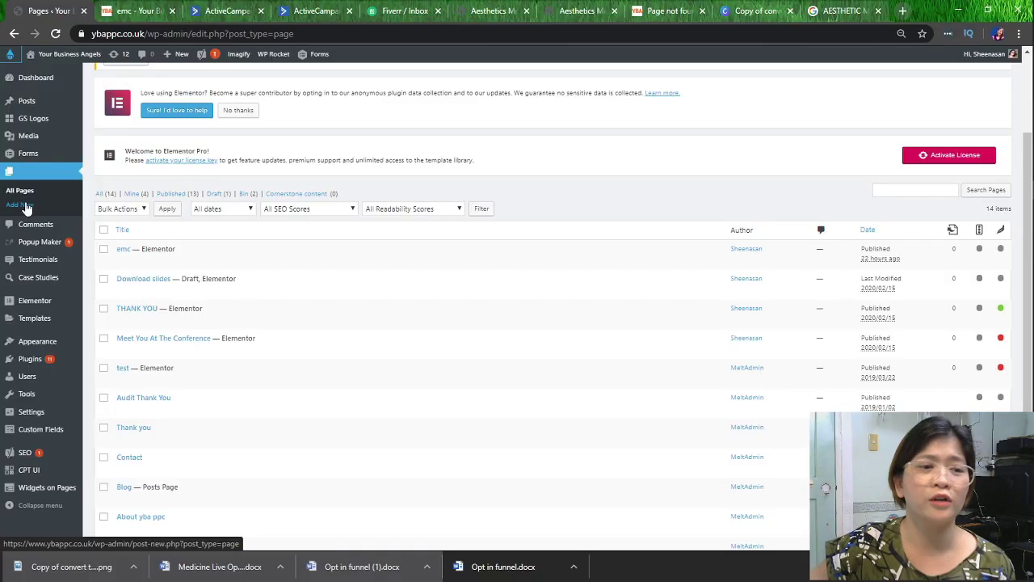
left_click(25, 206)
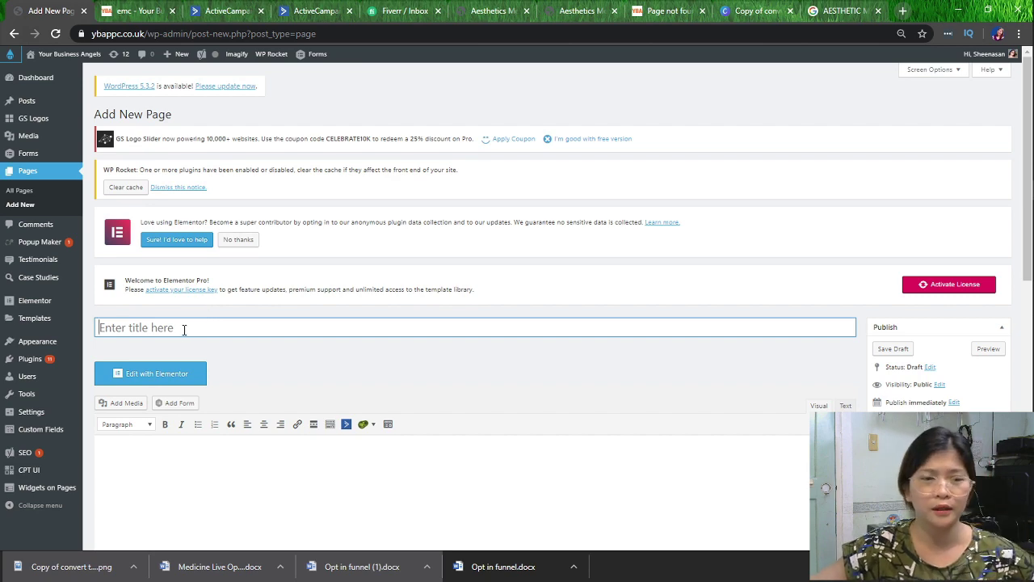
type("AML")
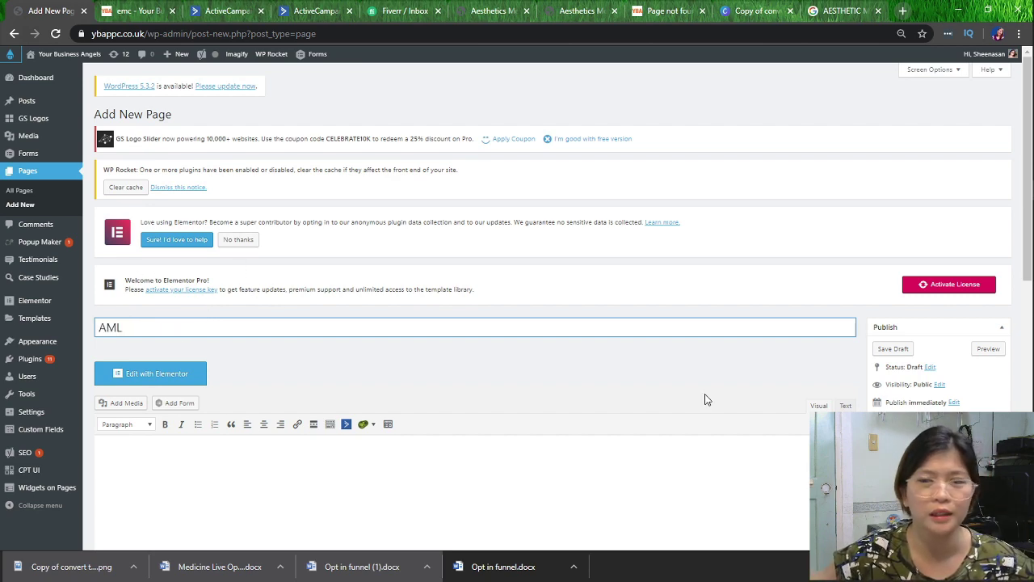
scroll(705, 399, "down", 2)
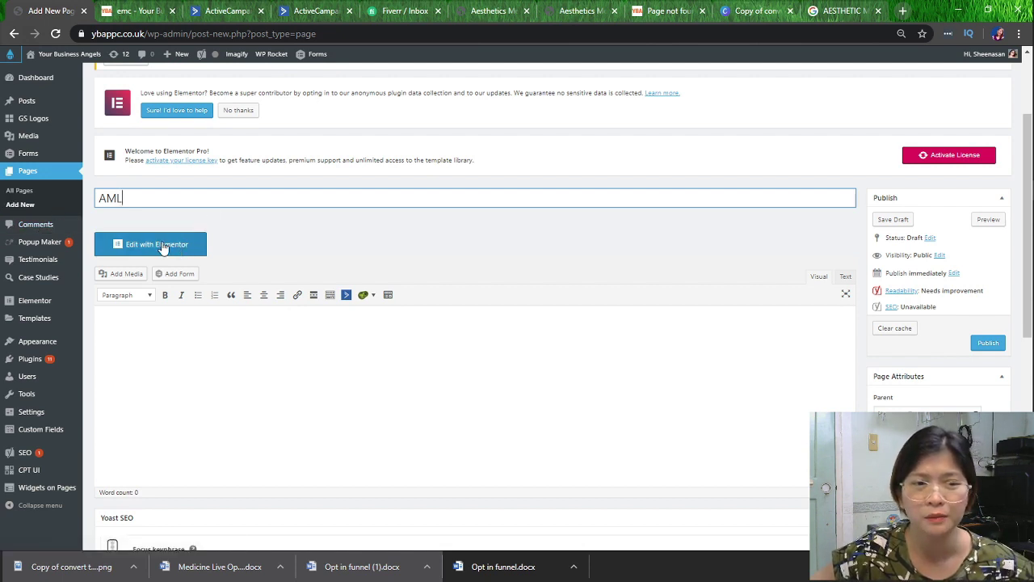
scroll(181, 190, "up", 1)
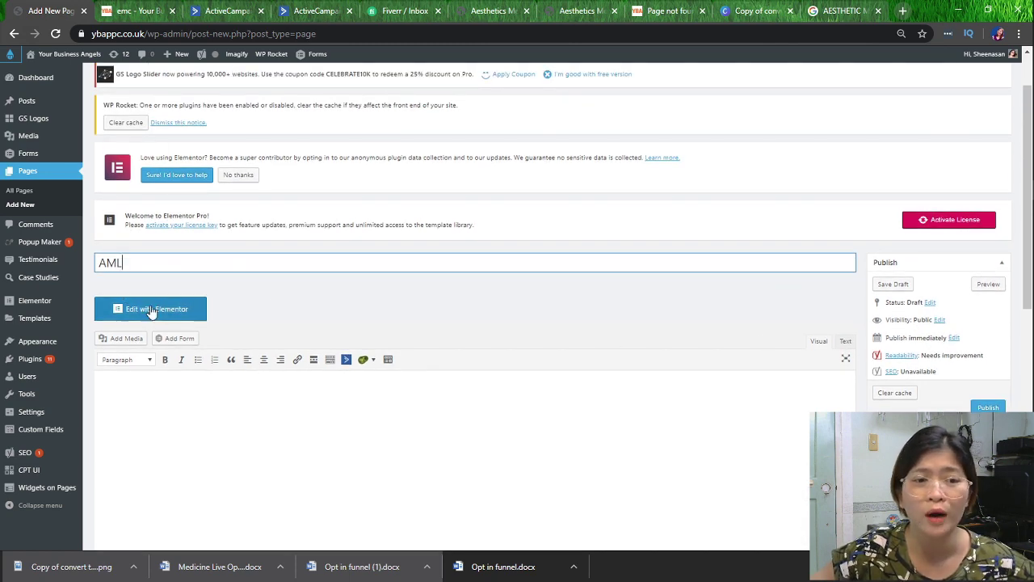
left_click(891, 284)
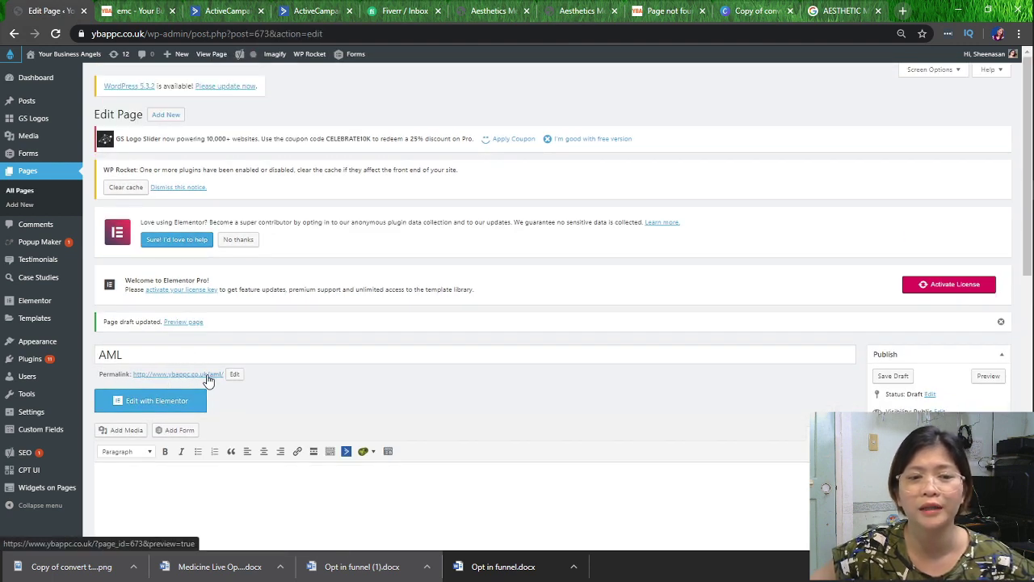
- Check the client's Fiverr messages for the opt-in page's address and button wording, and close the two Aesthetics Medicine tabs
left_click(429, 8)
scroll(555, 317, "up", 3)
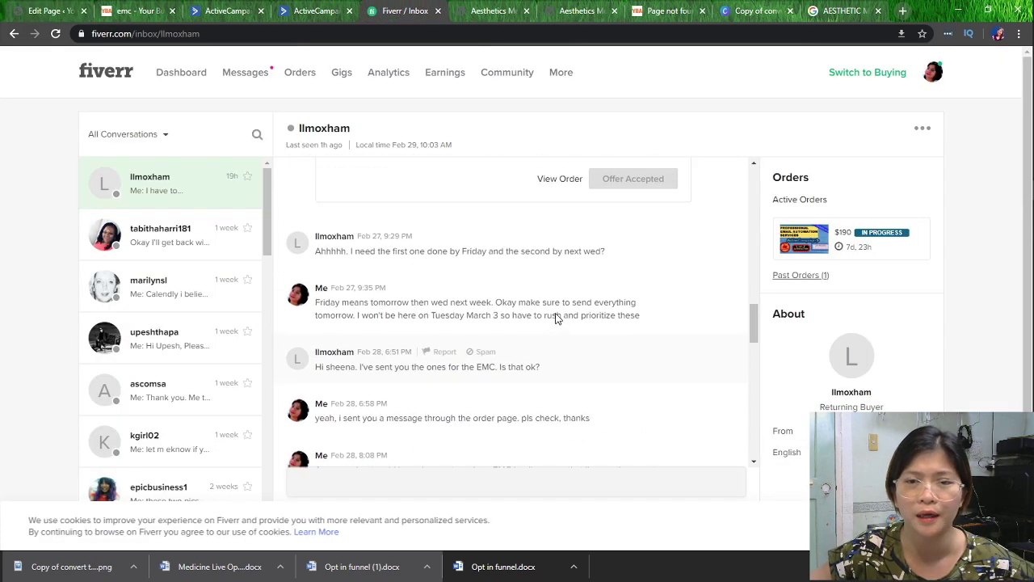
scroll(556, 318, "down", 5)
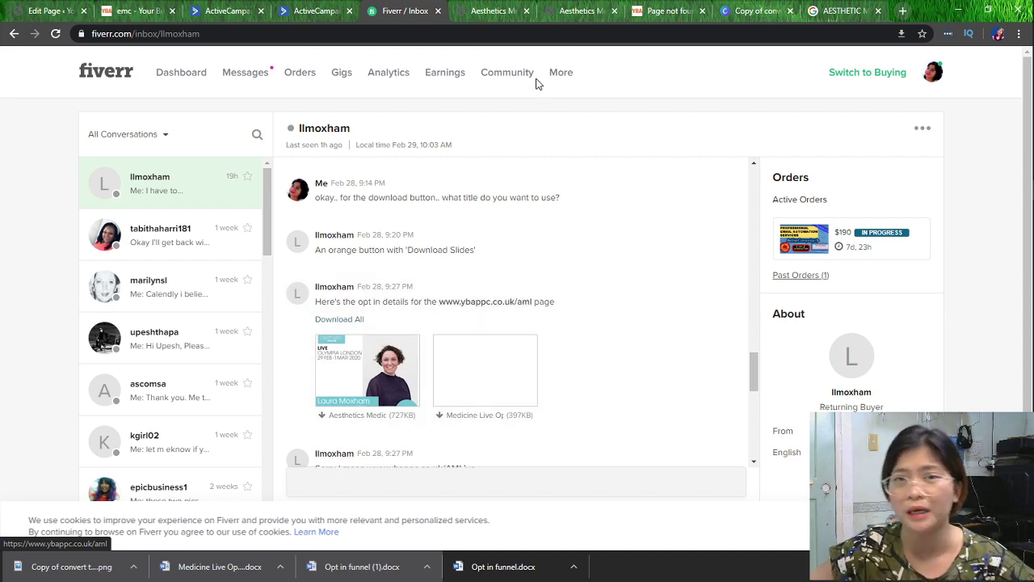
left_click(508, 10)
key("ctrl+w")
key("ctrl+w")
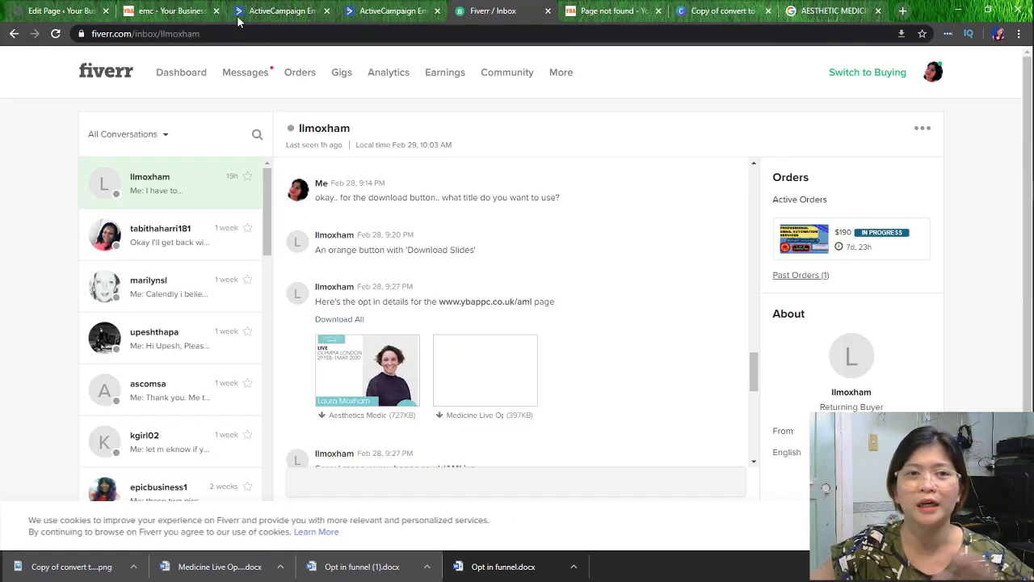
- Review the existing emc page's layout in Elementor as a reference and switch to the AML page's Elementor editor
left_click(194, 11)
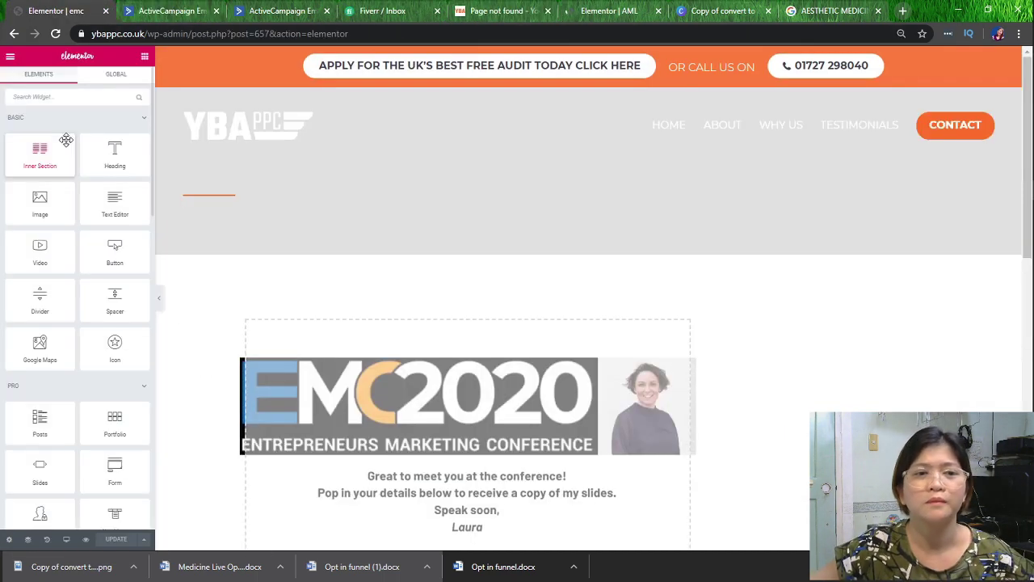
scroll(554, 344, "down", 3)
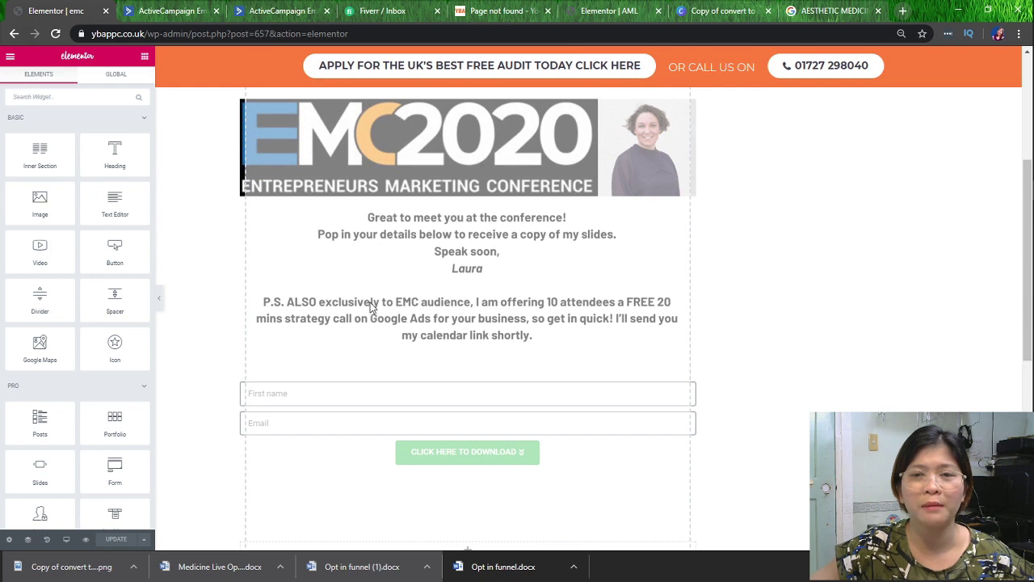
left_click(613, 11)
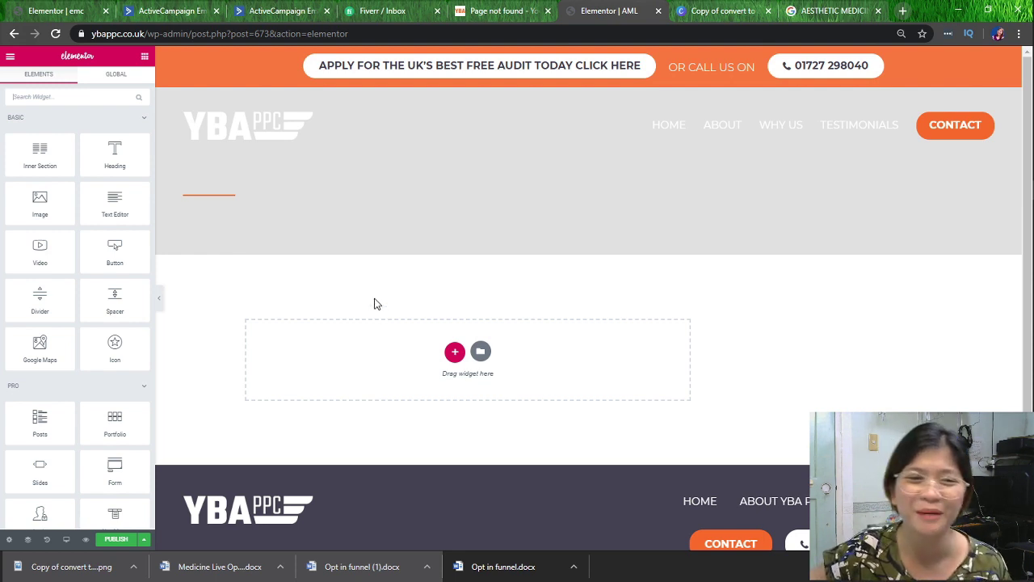
- Add an Image widget to the empty AML page and insert the uploaded AML-LANDING-PAGE.png graphic into it
scroll(466, 339, "down", 1)
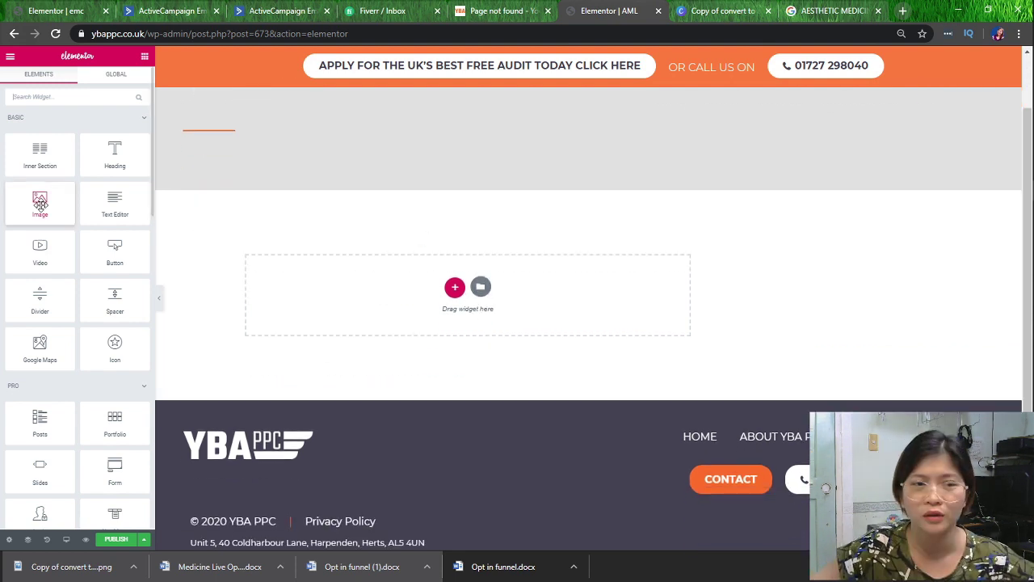
left_click_drag(39, 203, 461, 304)
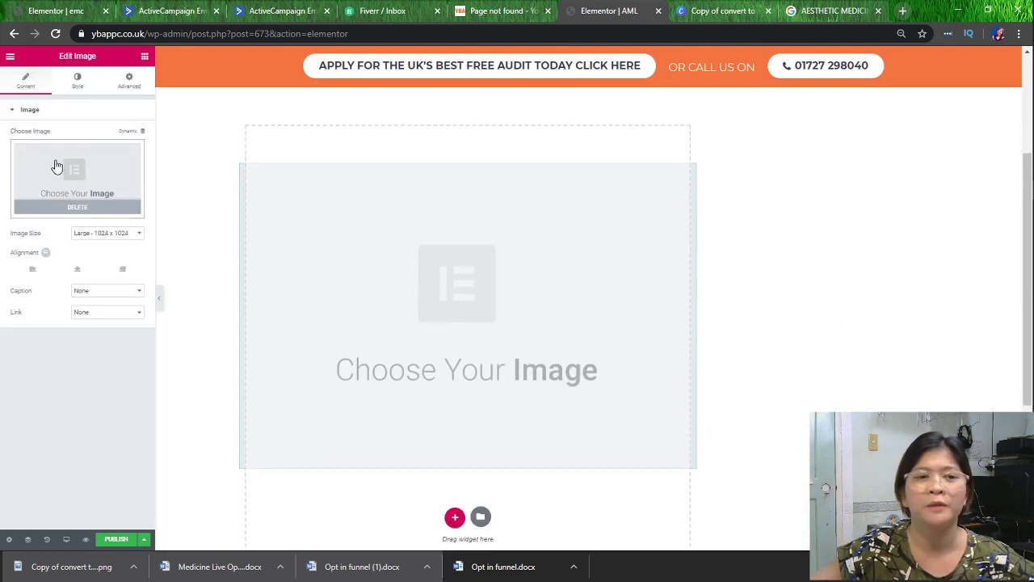
left_click(87, 176)
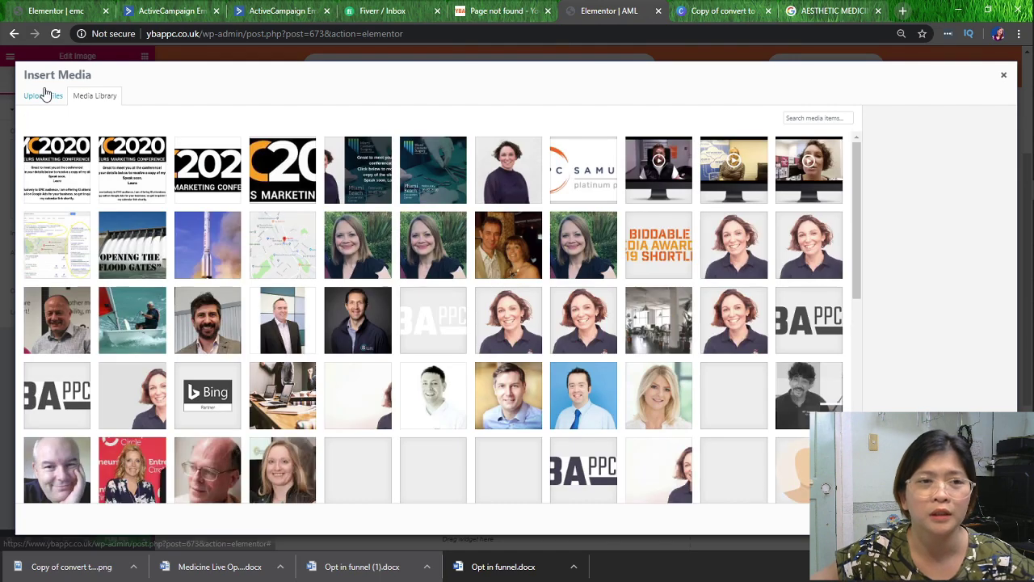
left_click(42, 96)
left_click(547, 282)
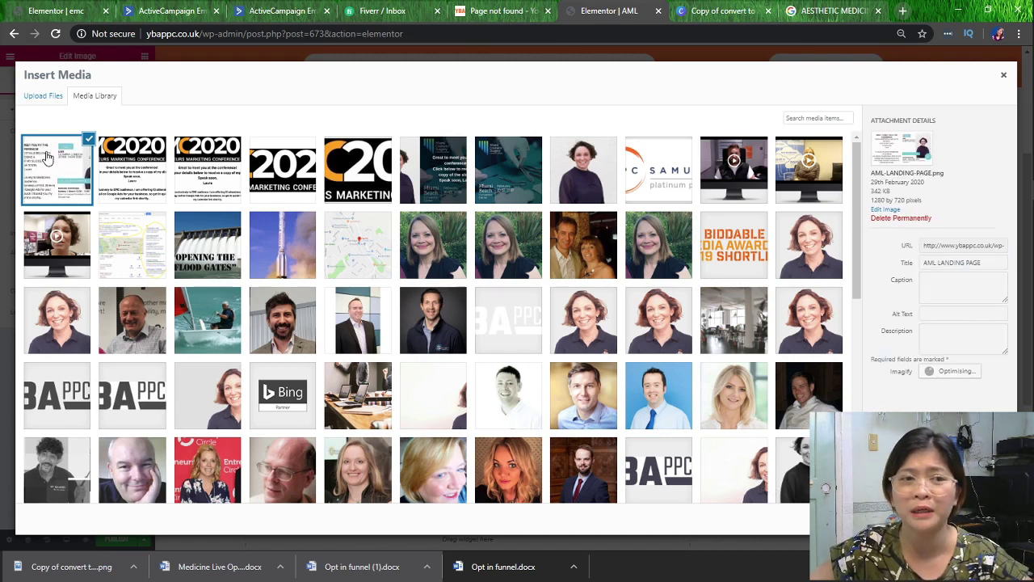
key("Escape")
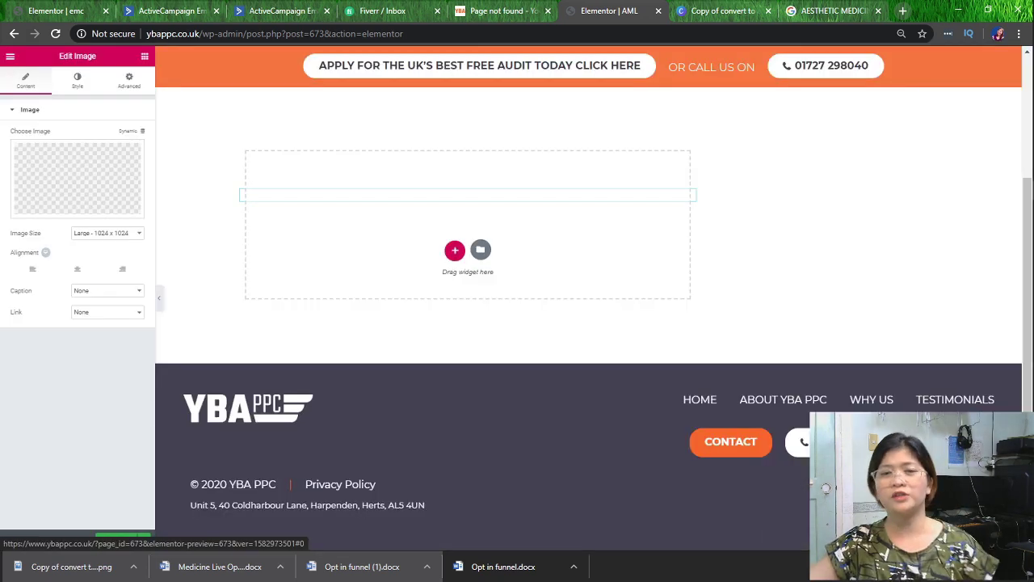
- Set the landing page graphic's image size to Full
scroll(762, 374, "down", 2)
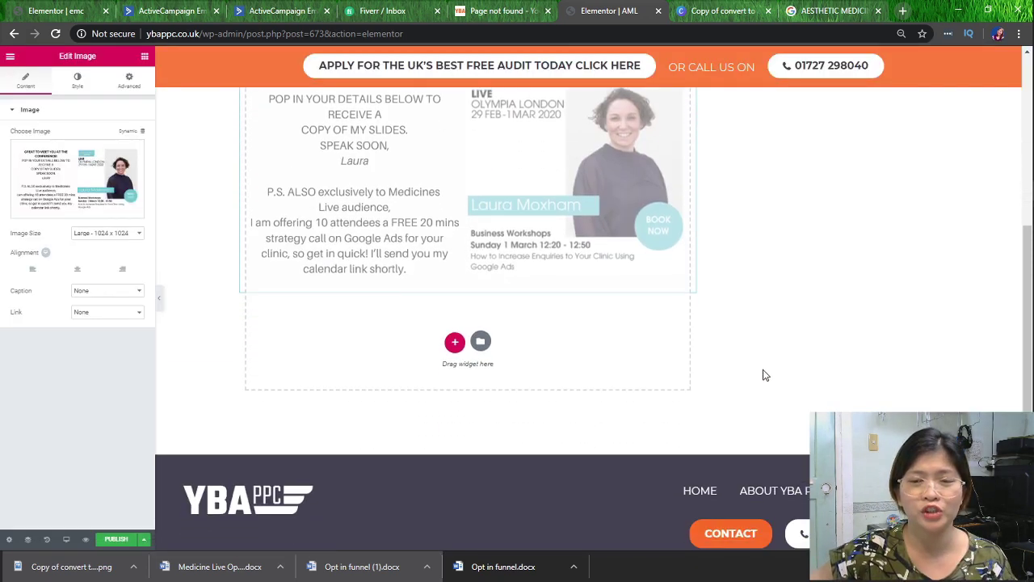
scroll(396, 273, "up", 2)
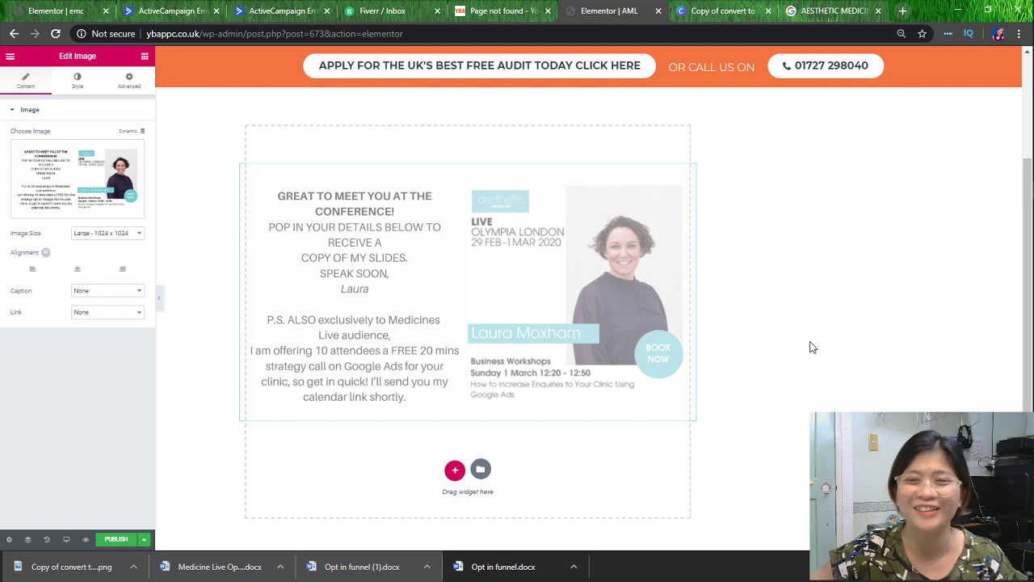
left_click(109, 233)
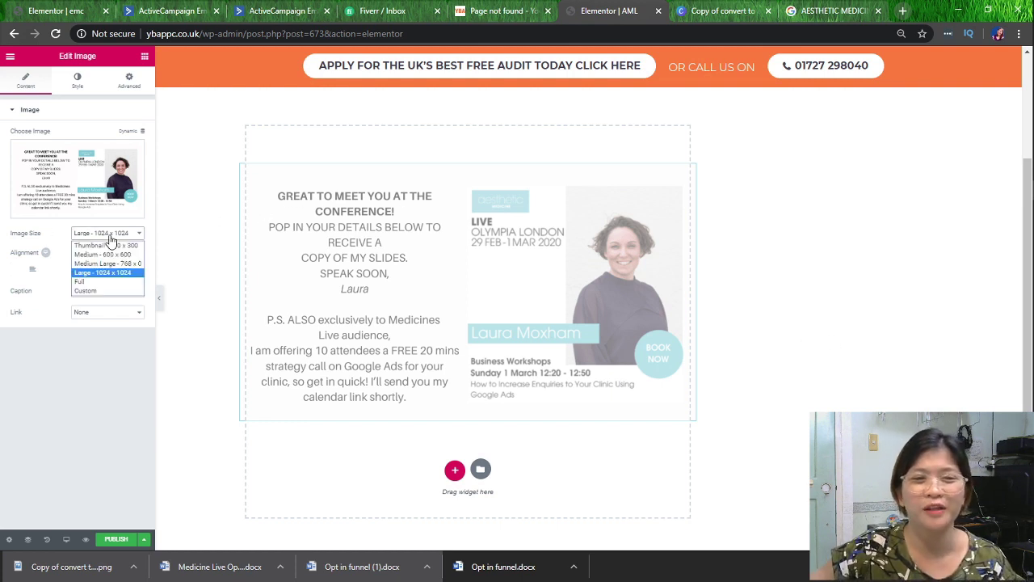
left_click(99, 282)
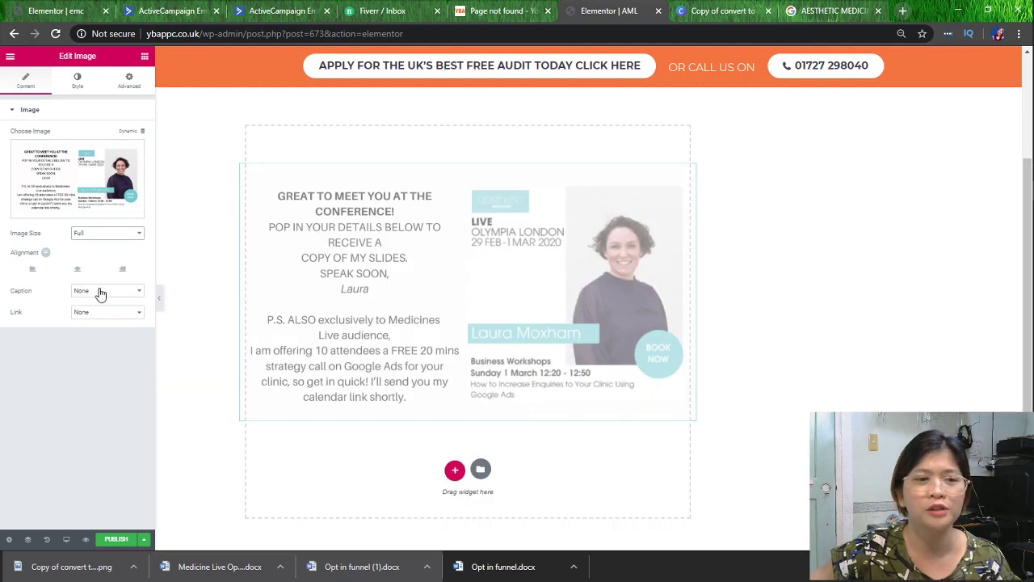
- Add a Form widget below the landing page graphic
left_click(699, 392)
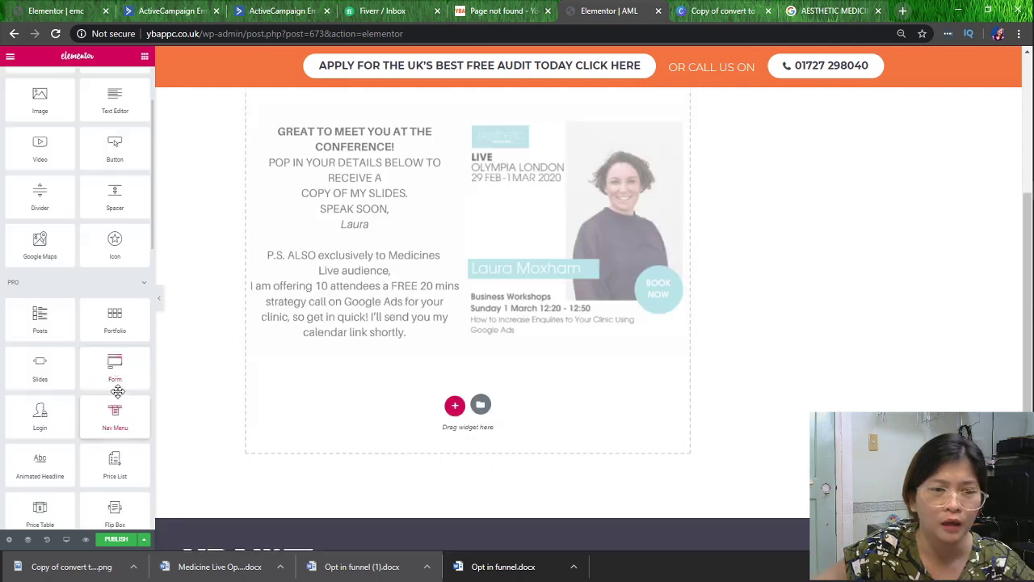
left_click_drag(115, 368, 474, 399)
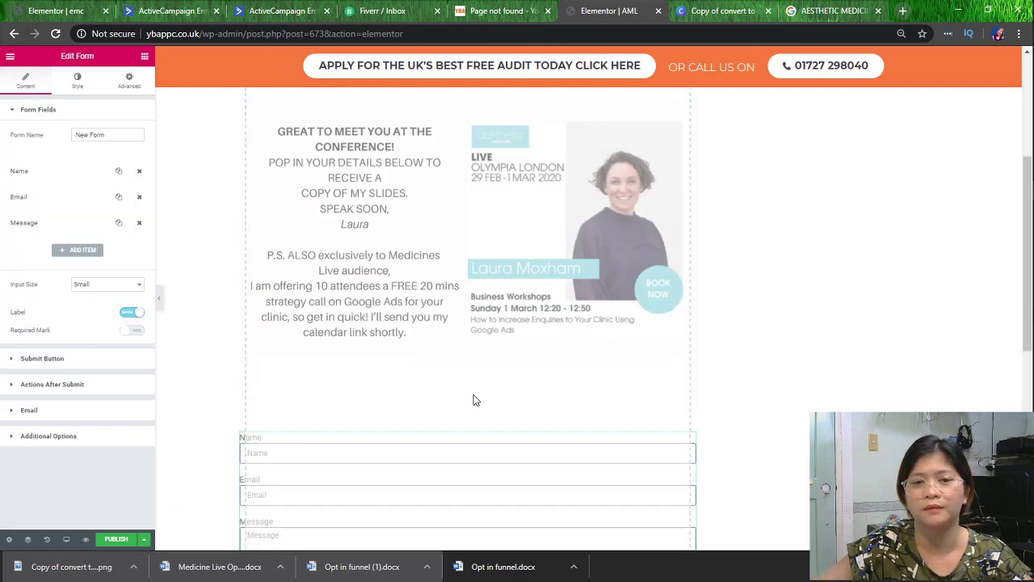
scroll(474, 399, "down", 3)
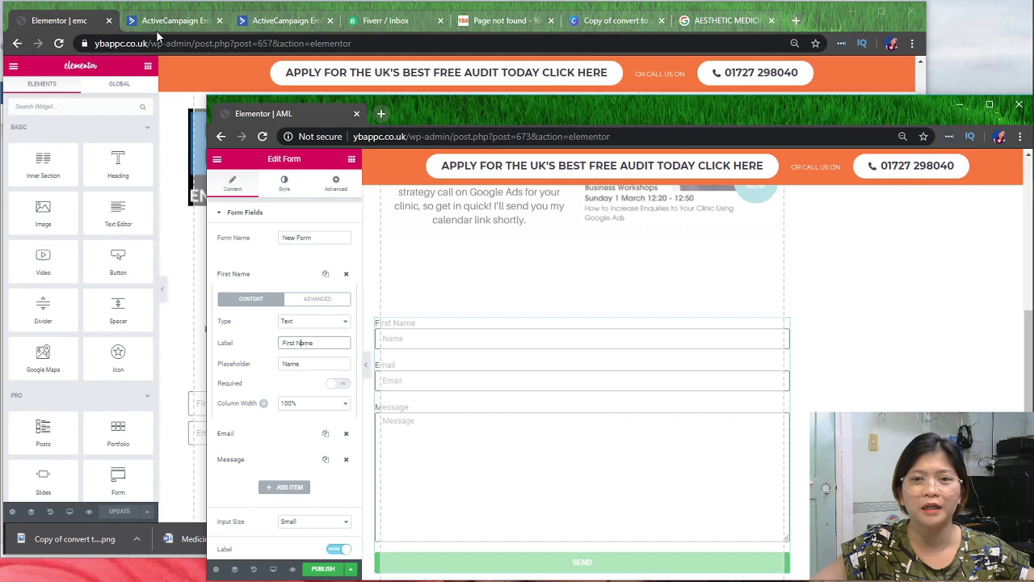
- Clear the label of the form's first field and set its placeholder to "First name"
left_click(156, 30)
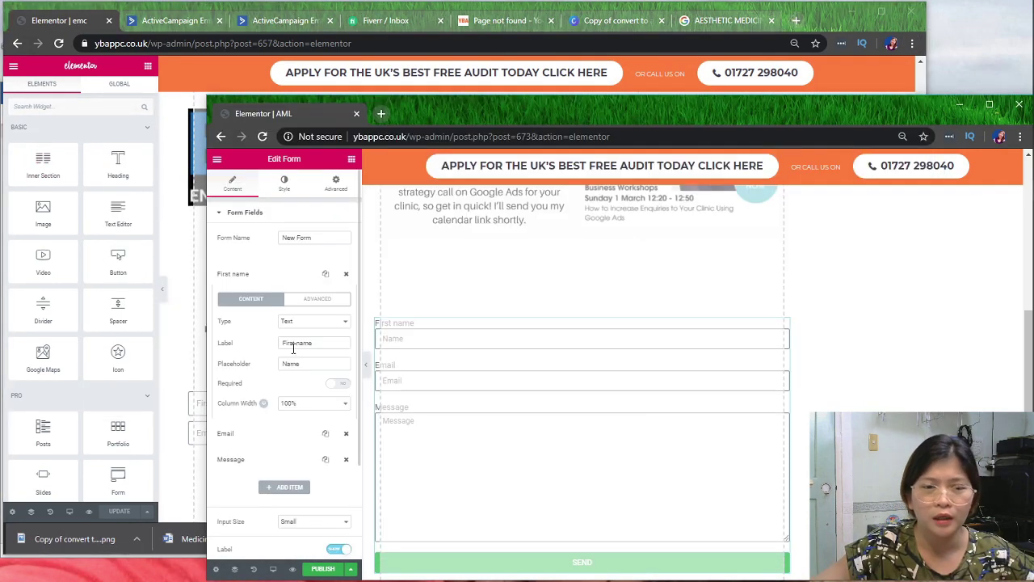
left_click_drag(329, 344, 265, 347)
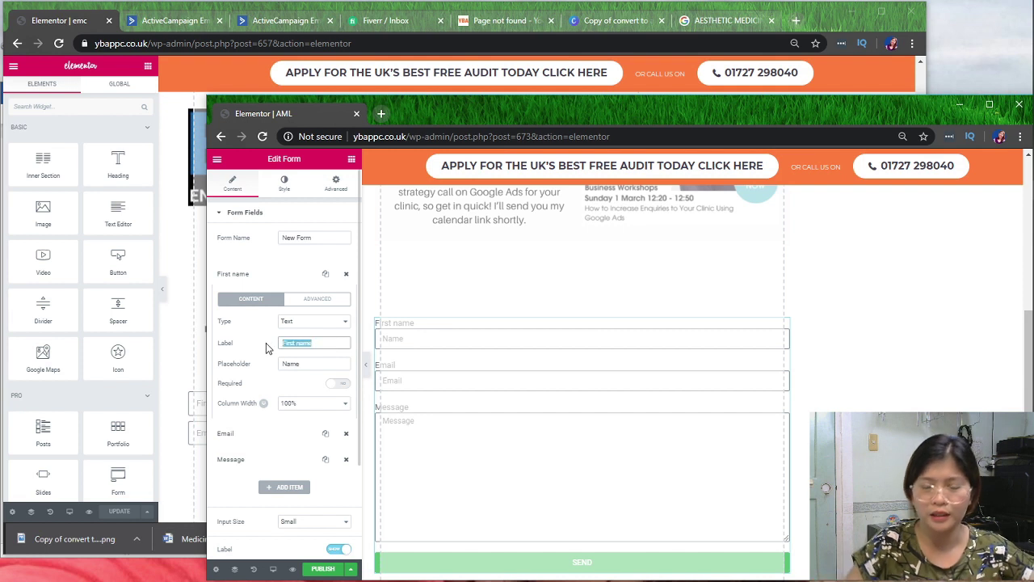
key("BackSpace")
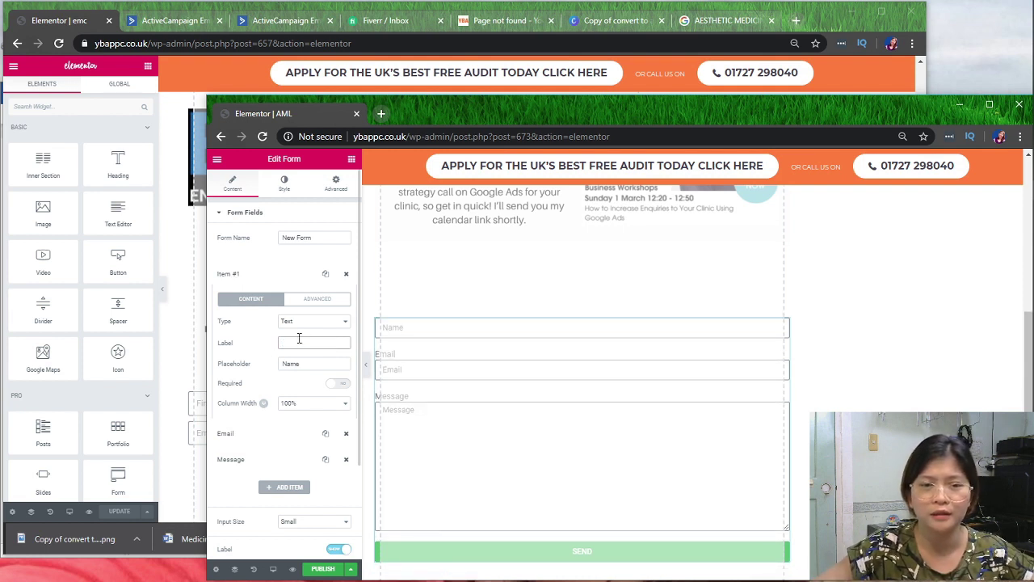
left_click_drag(312, 365, 279, 367)
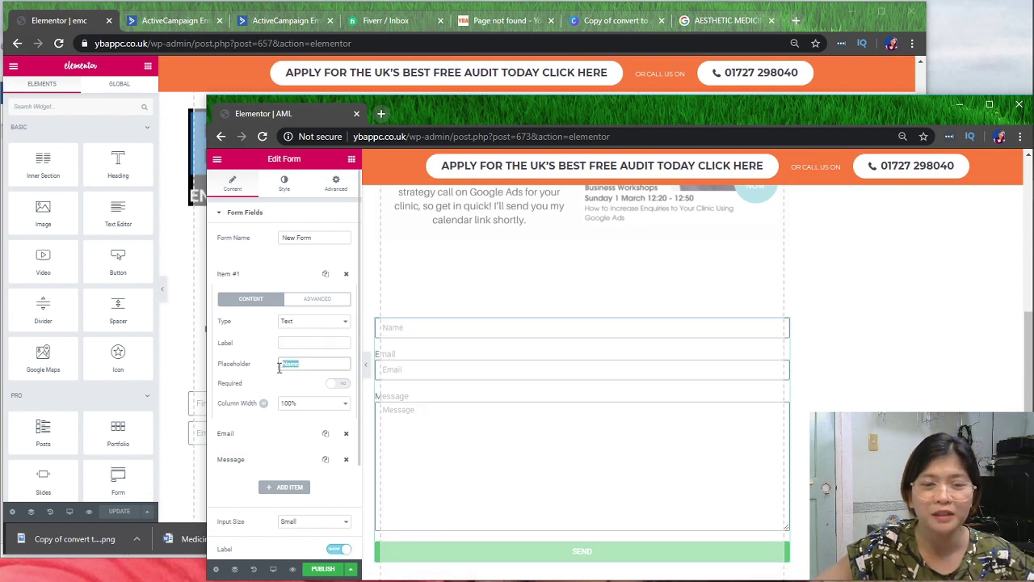
type("First")
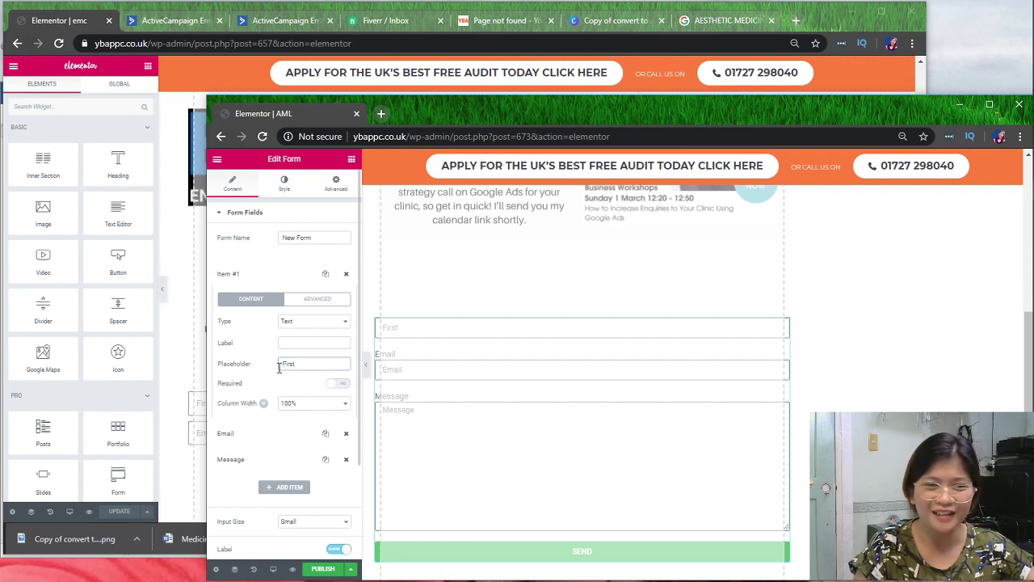
type(" name")
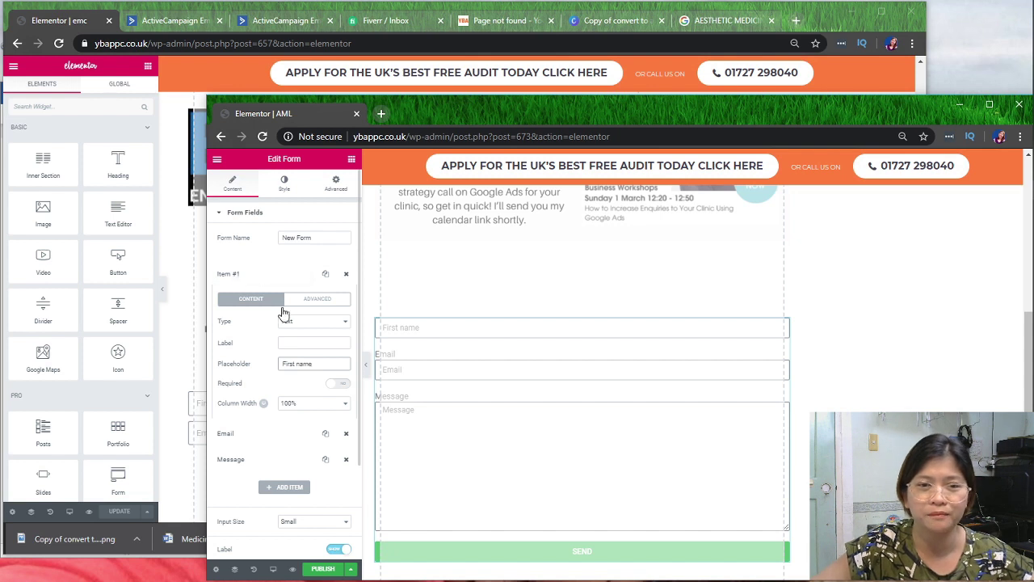
- Clear the Email field's label and delete the Message field from the form
scroll(282, 315, "down", 2)
left_click(241, 331)
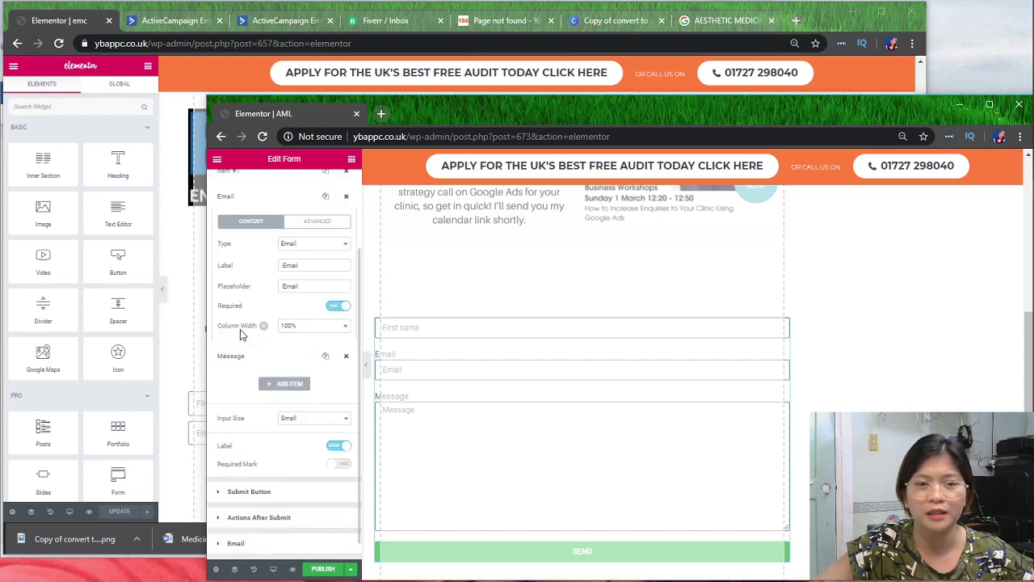
double_click(293, 265)
key("BackSpace")
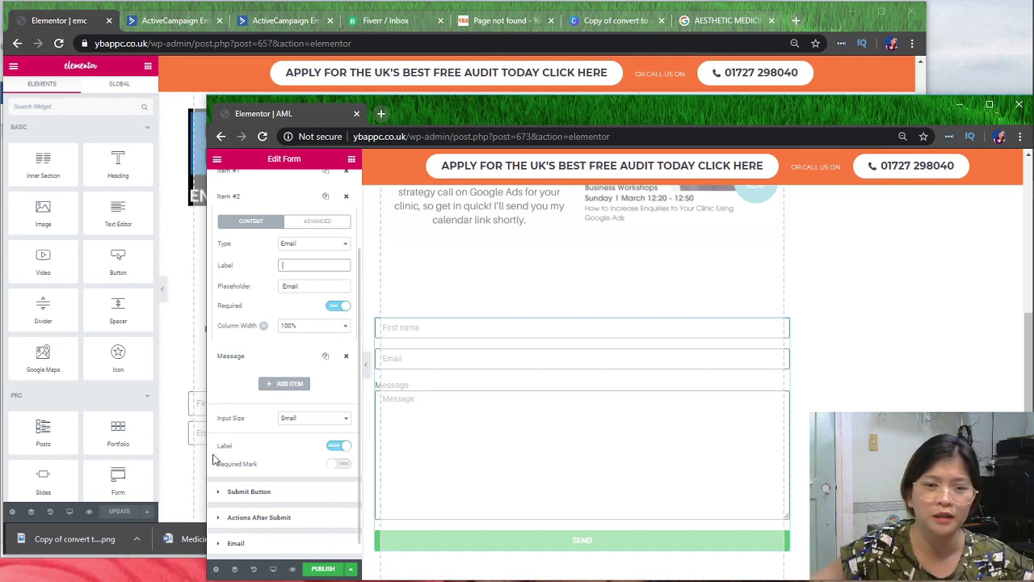
left_click(345, 357)
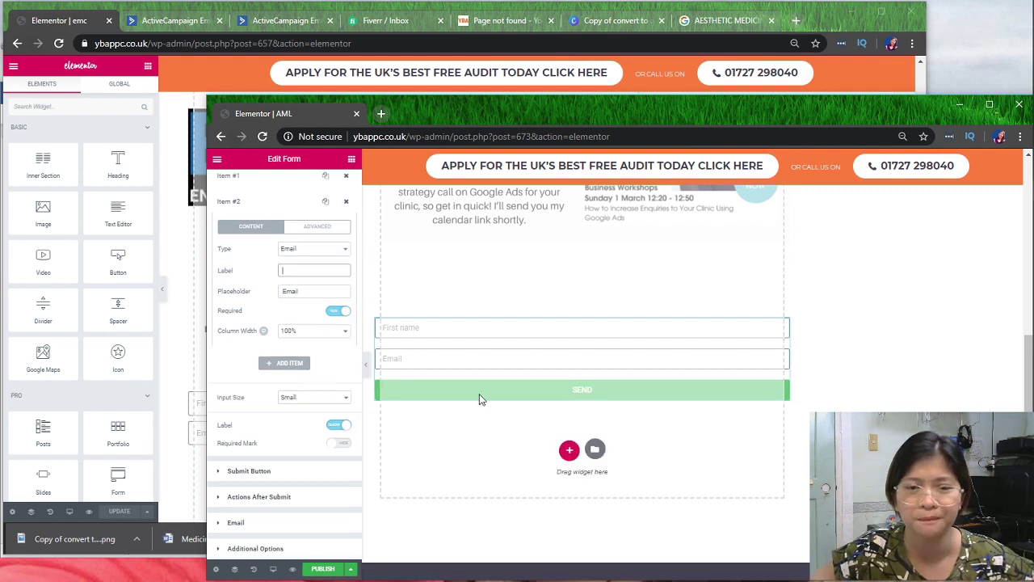
- Set the AML form's submit button text to "CLICK HERE TO DOWNLOAD SLIDES", modelled on the emc page's button
left_click(271, 474)
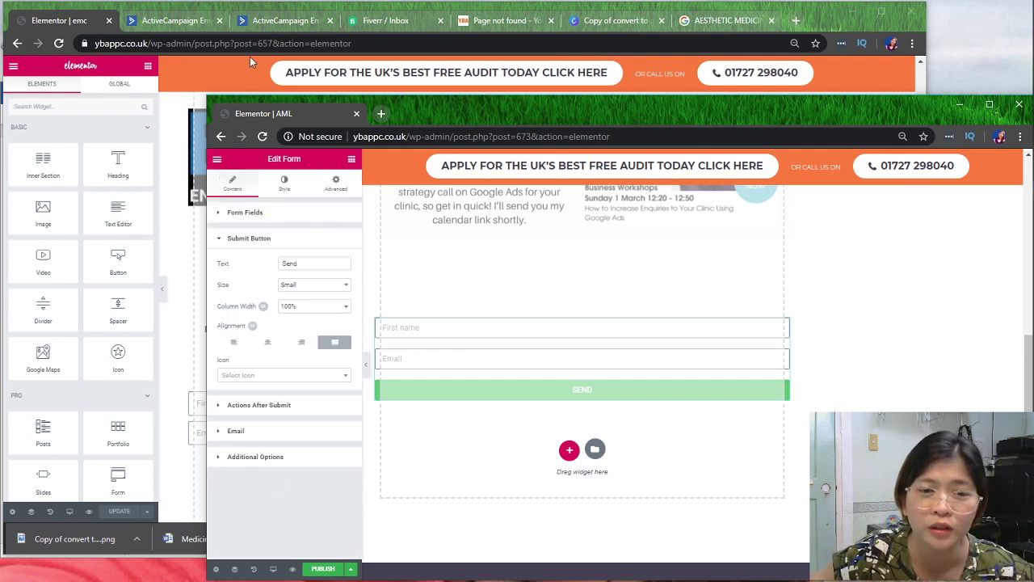
left_click(87, 23)
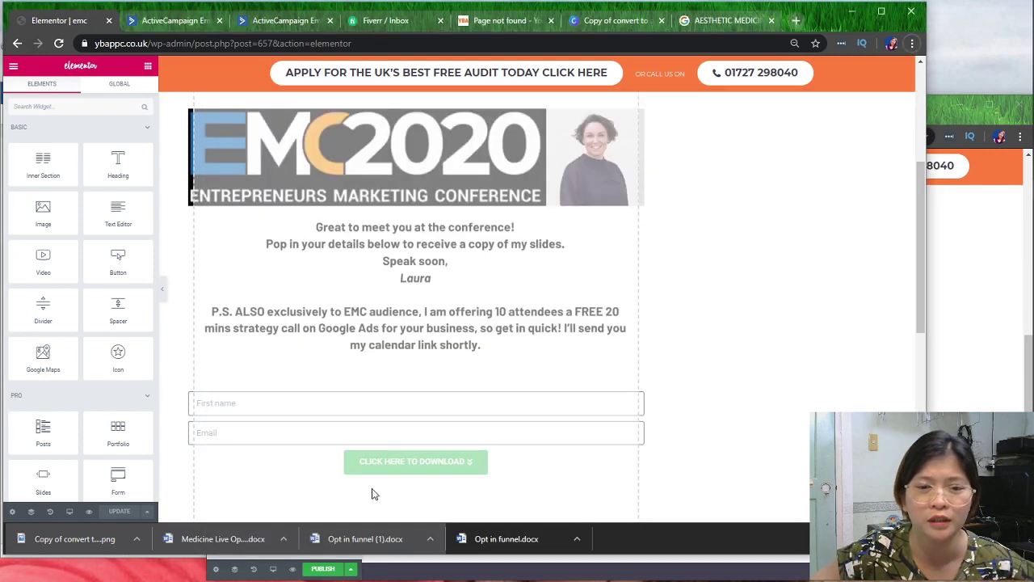
key("alt+Tab")
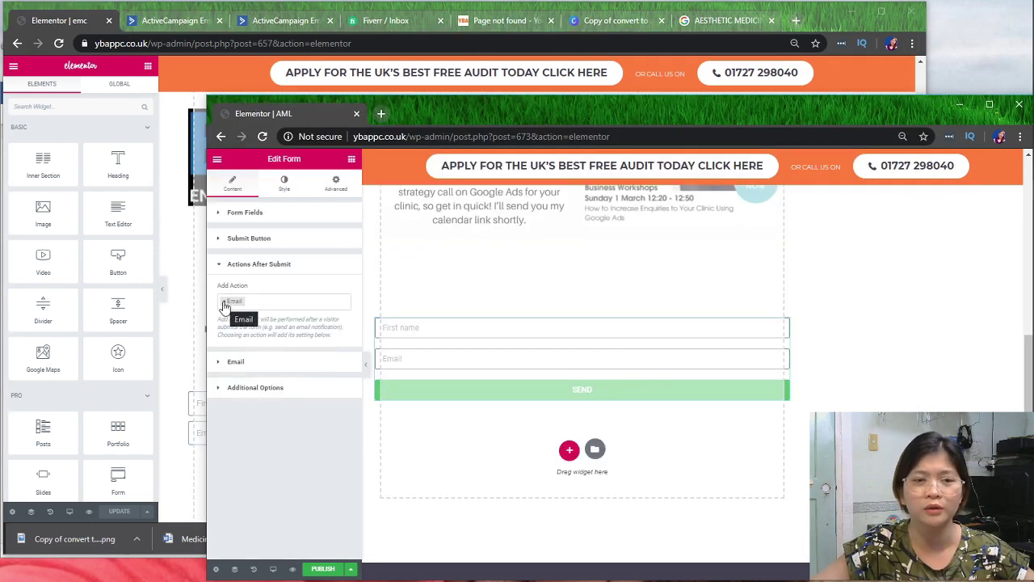
left_click(240, 239)
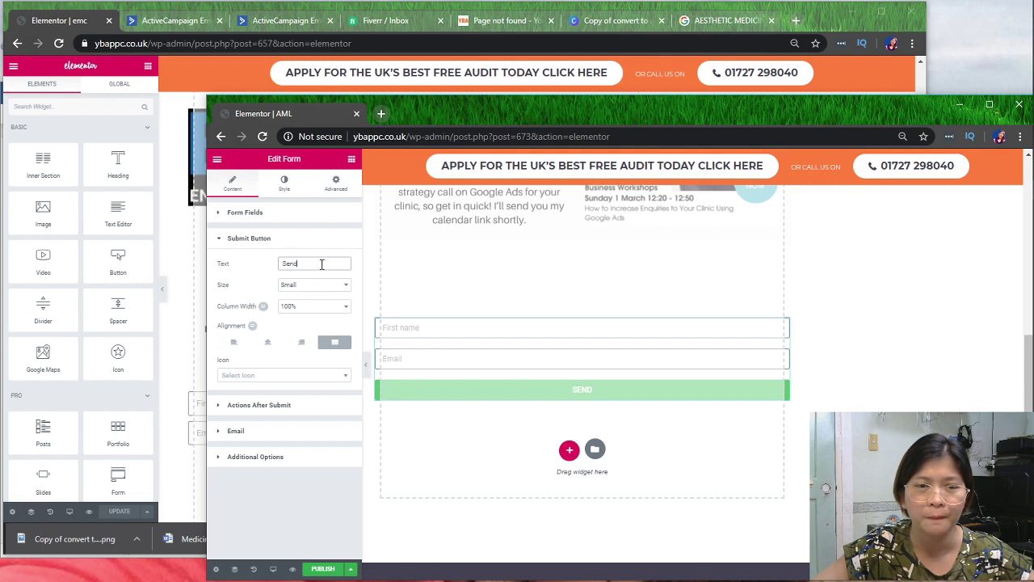
double_click(279, 264)
key("BackSpace")
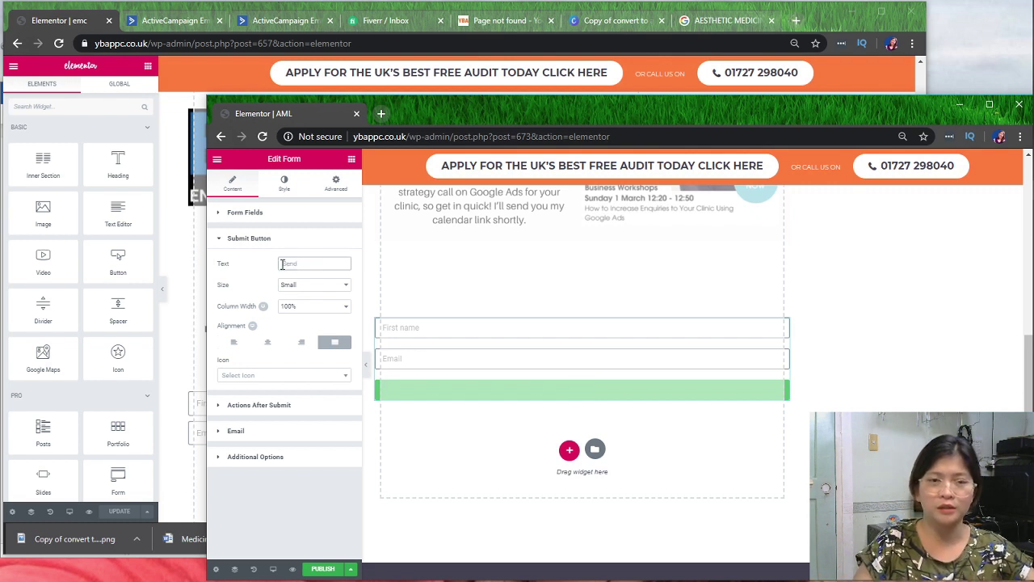
type("CLICK HERE TO DOWNLOAD SLLIDES")
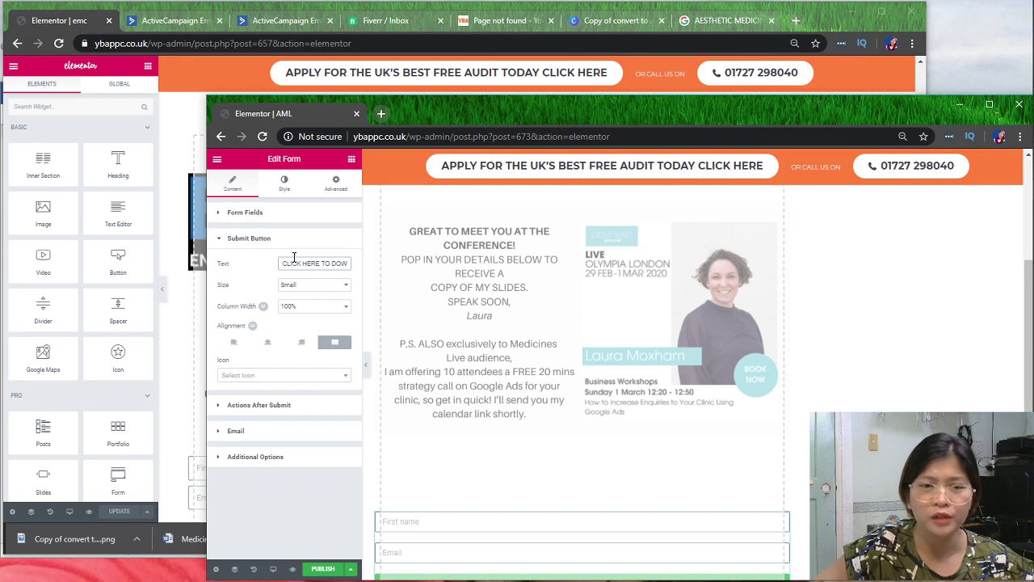
left_click(295, 259)
key("End")
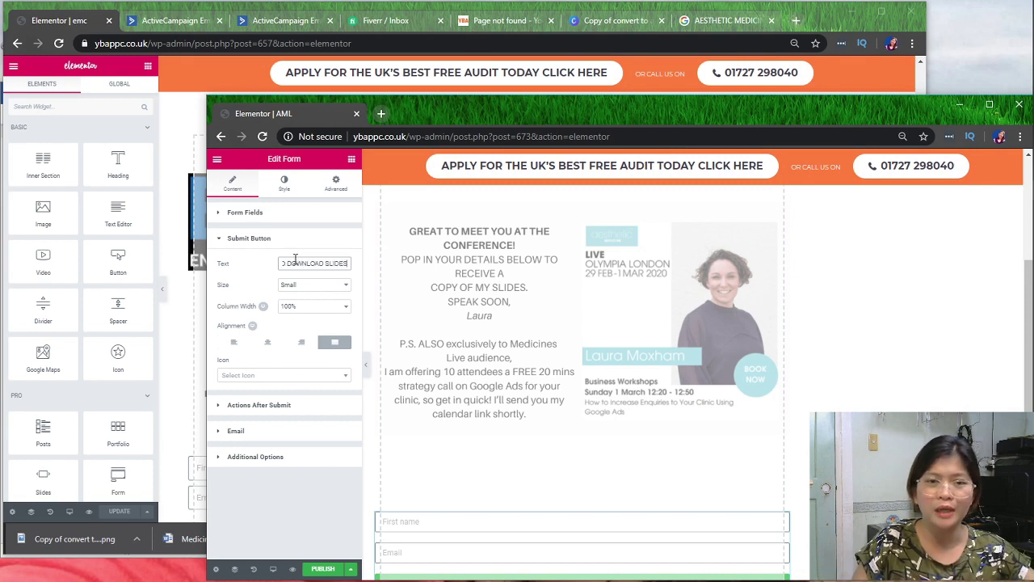
scroll(564, 537, "down", 3)
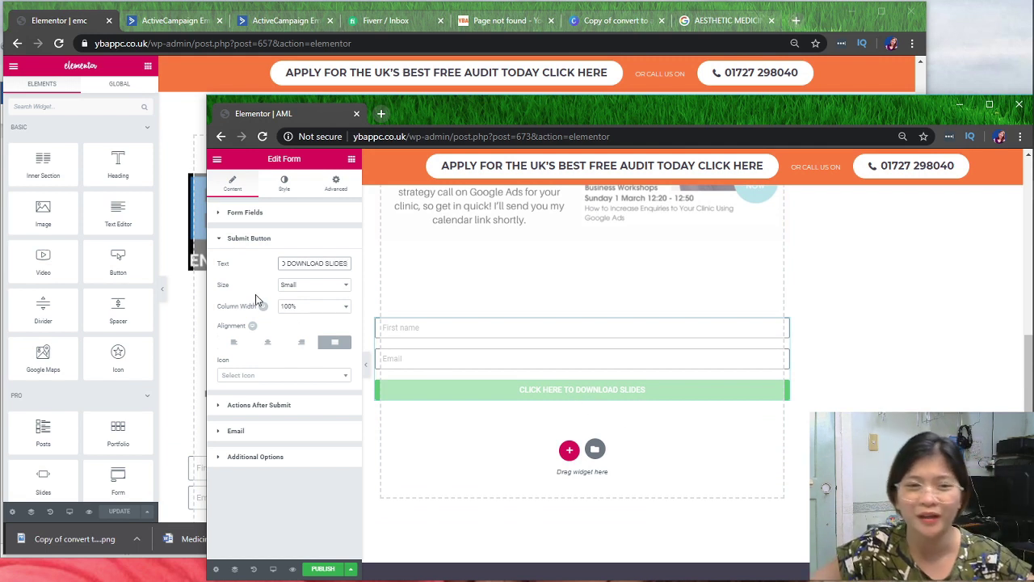
- Set the submit button's column width to 50%, its alignment to center and its size to Medium
left_click(299, 307)
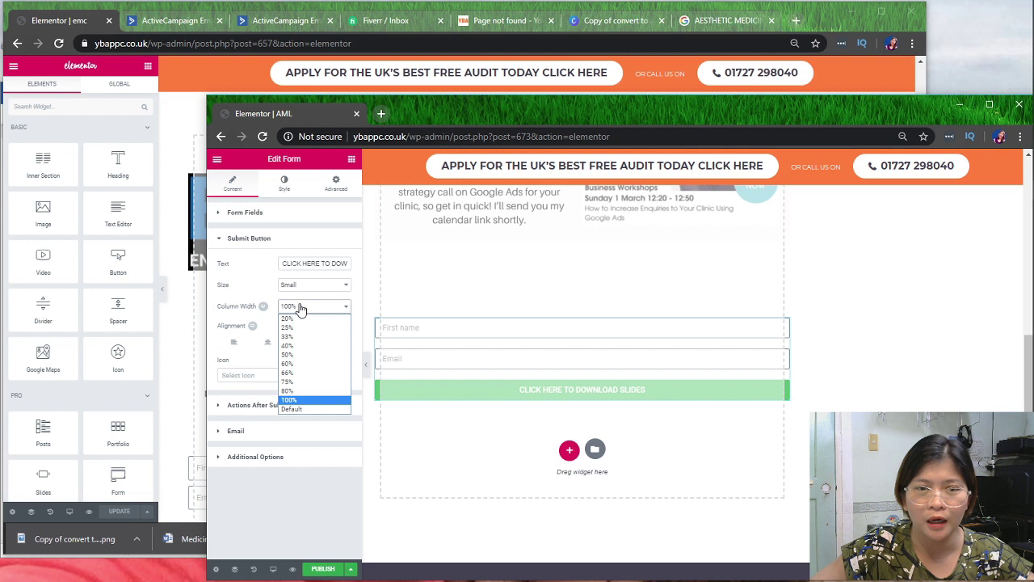
left_click(295, 354)
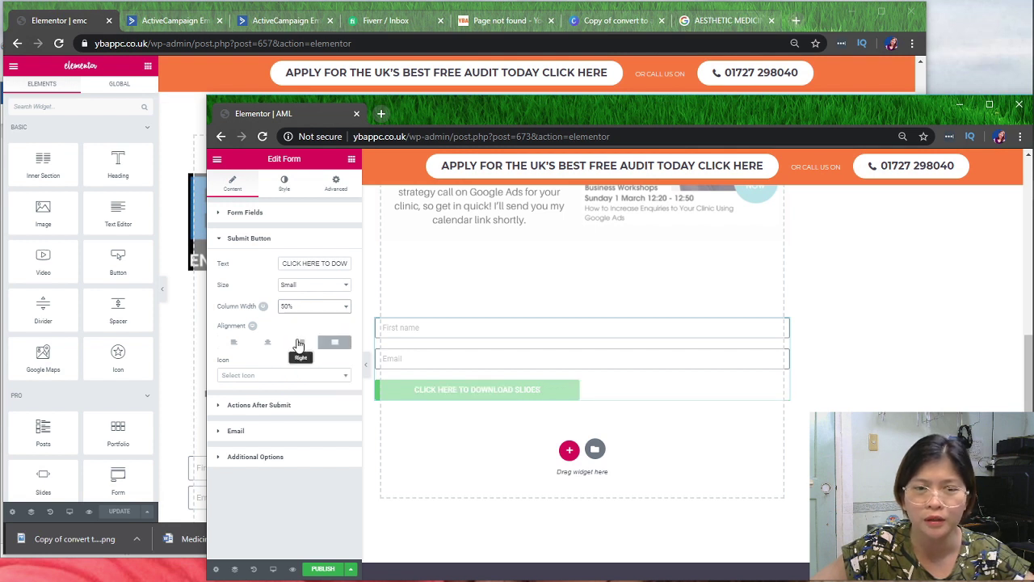
left_click(267, 343)
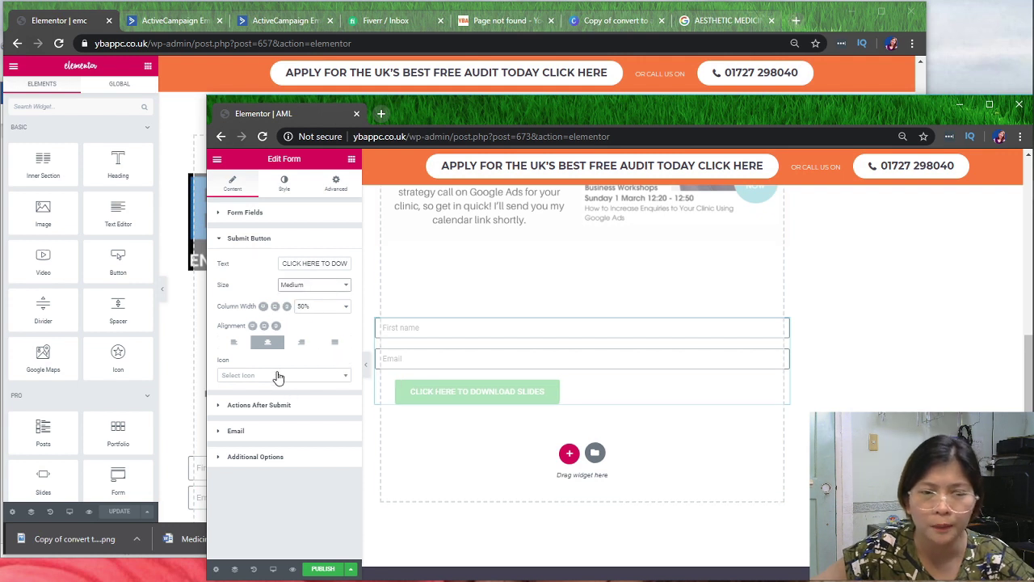
- Browse the submit button's icon choices and examine the submit button settings of the emc page's form for reference
left_click(277, 378)
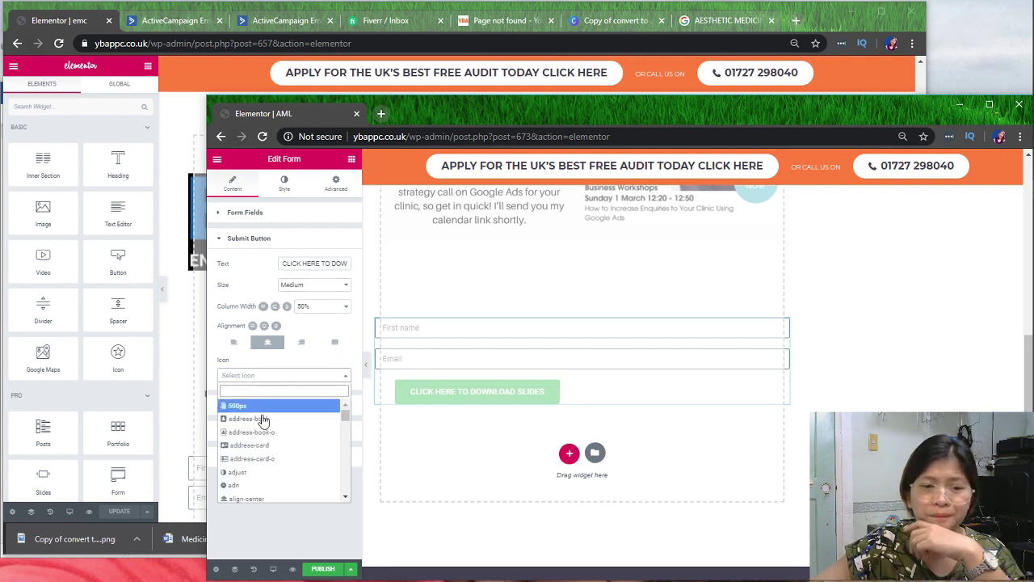
scroll(267, 436, "down", 1)
scroll(284, 440, "down", 3)
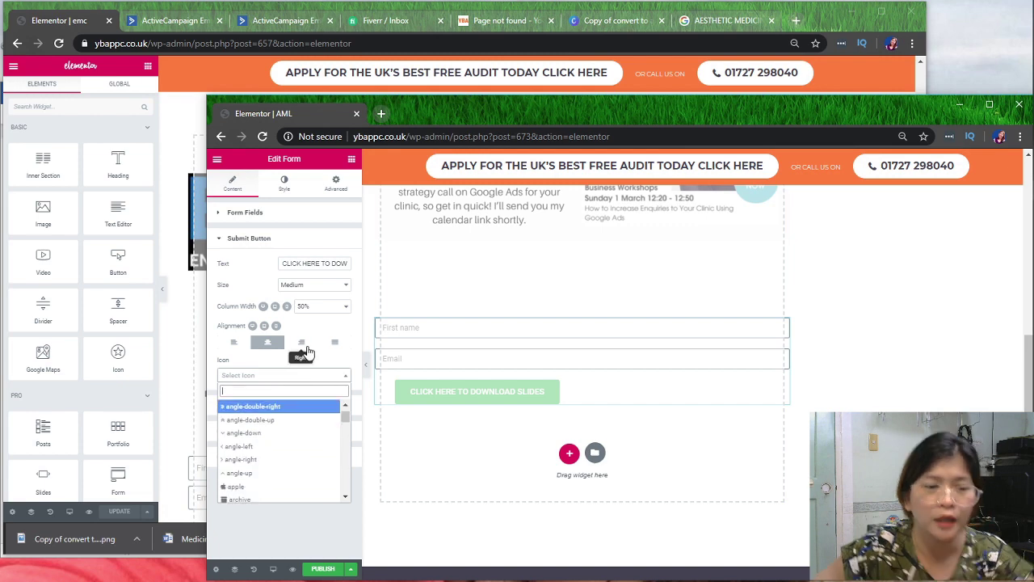
key("alt+Tab")
scroll(408, 452, "down", 2)
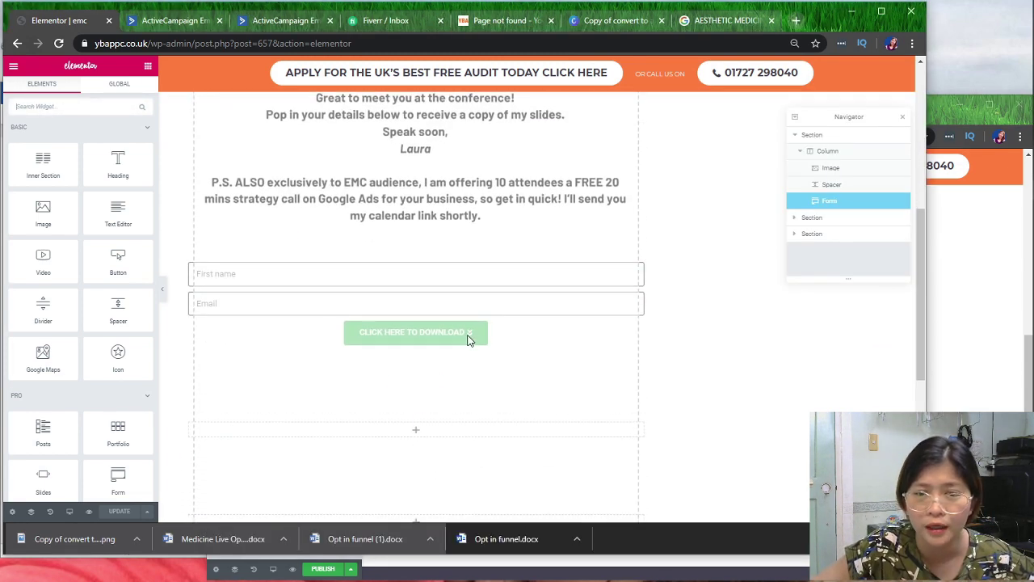
left_click(820, 201)
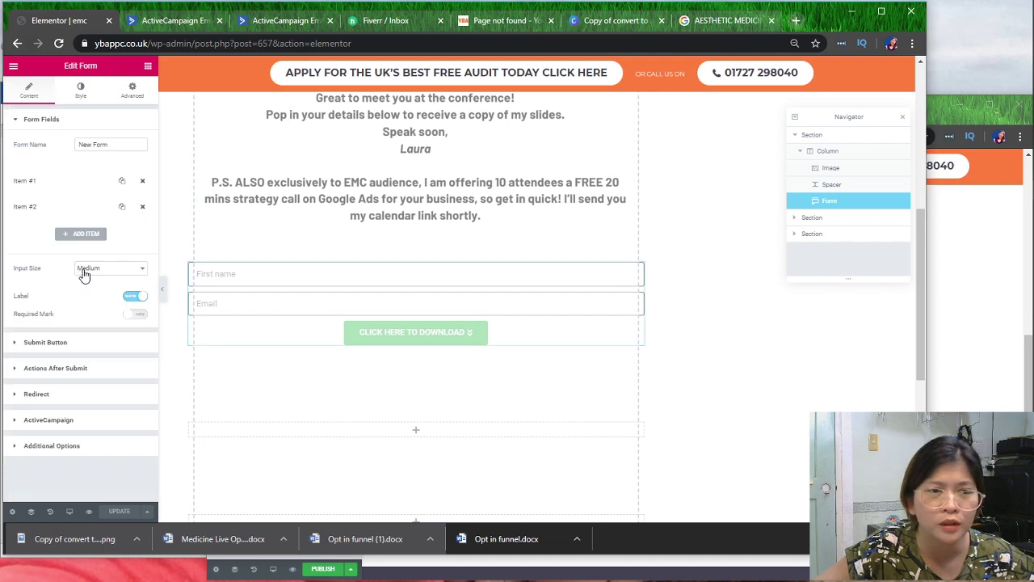
left_click(69, 342)
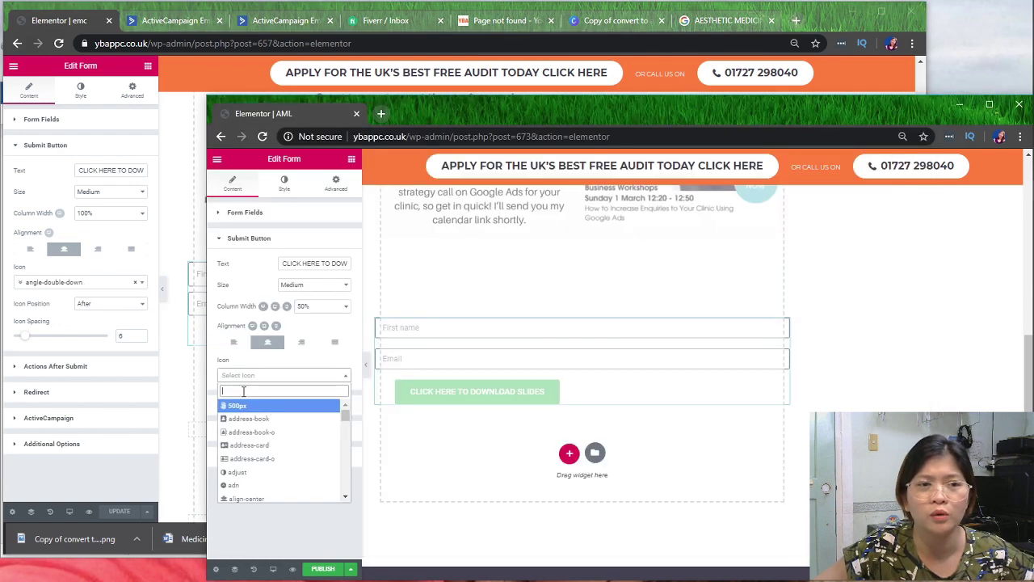
- Set the AML form's submit button column width to 100%
left_click(314, 313)
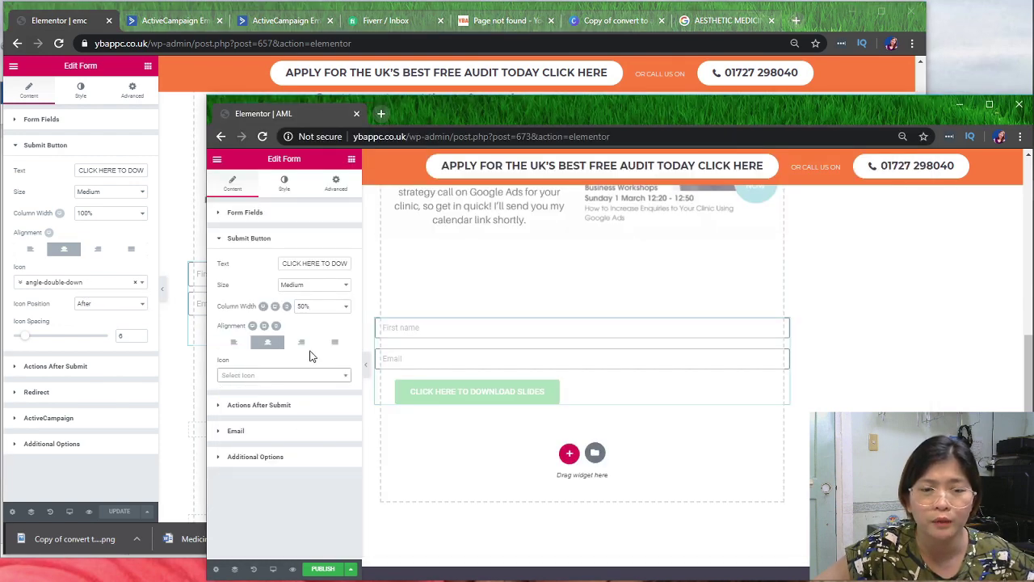
left_click(316, 307)
left_click(305, 399)
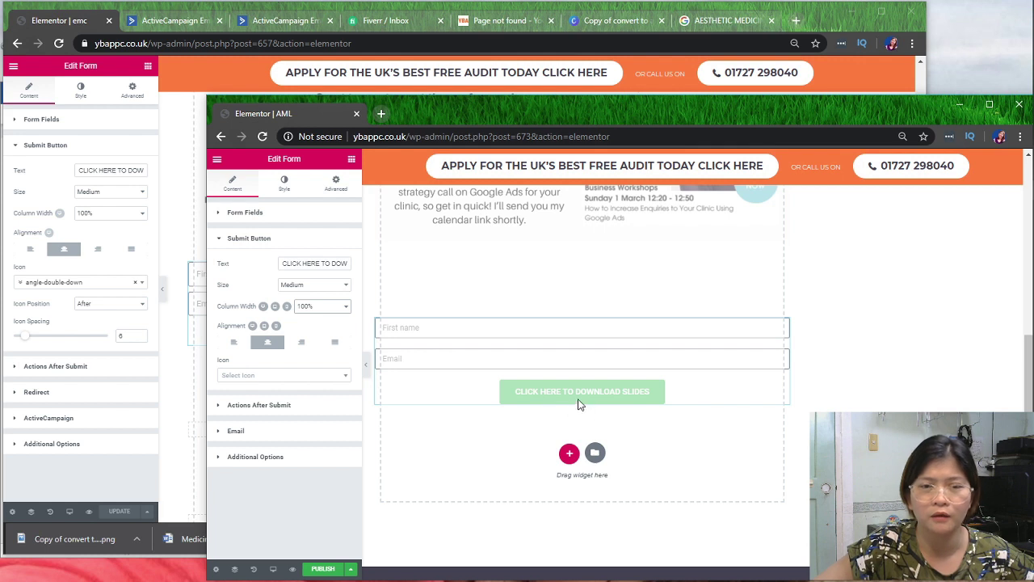
- Add the angle-double-down icon to the submit button, positioned after the text with an icon spacing of 6
left_click(273, 377)
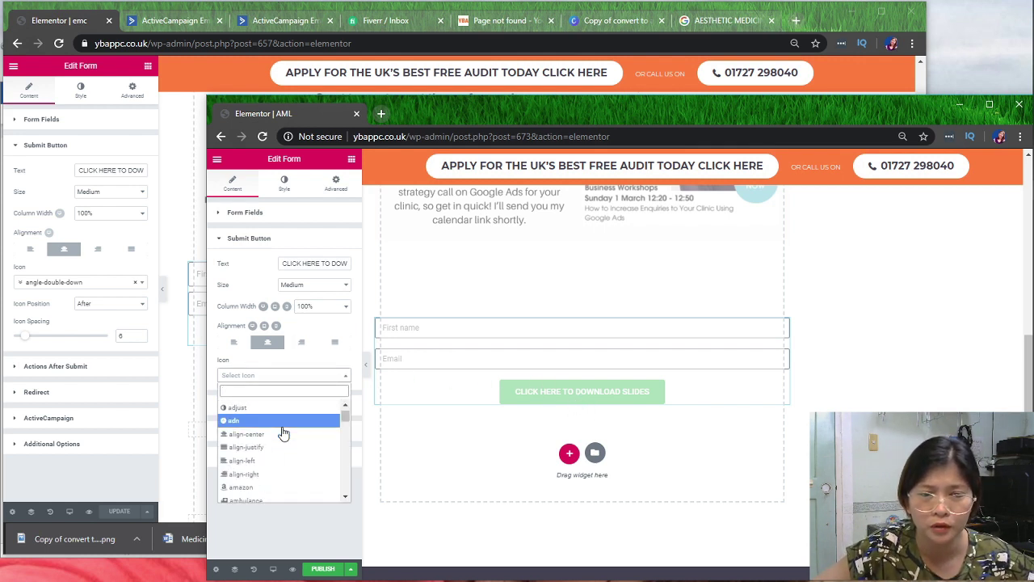
scroll(283, 434, "down", 3)
left_click(278, 439)
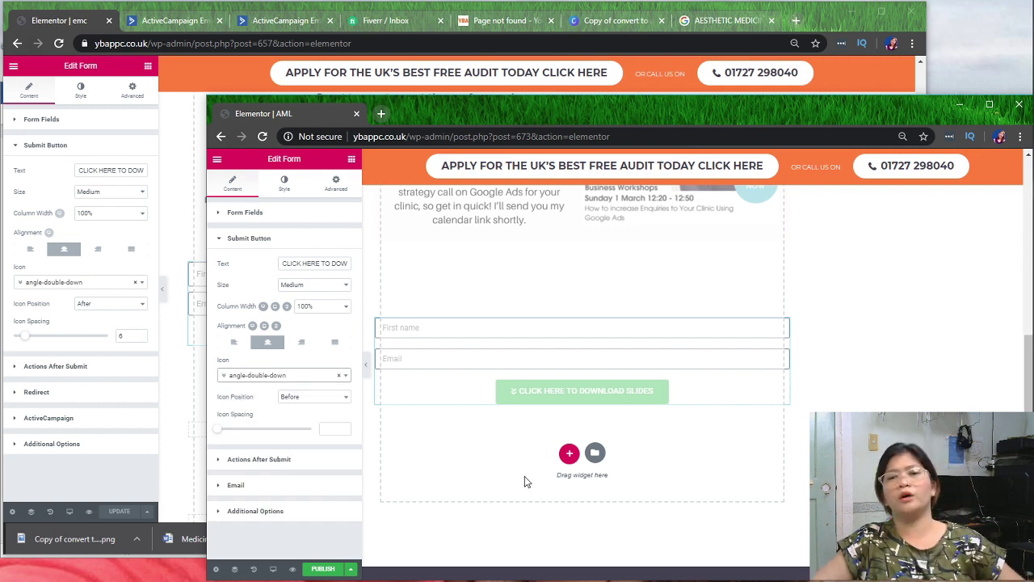
left_click(296, 399)
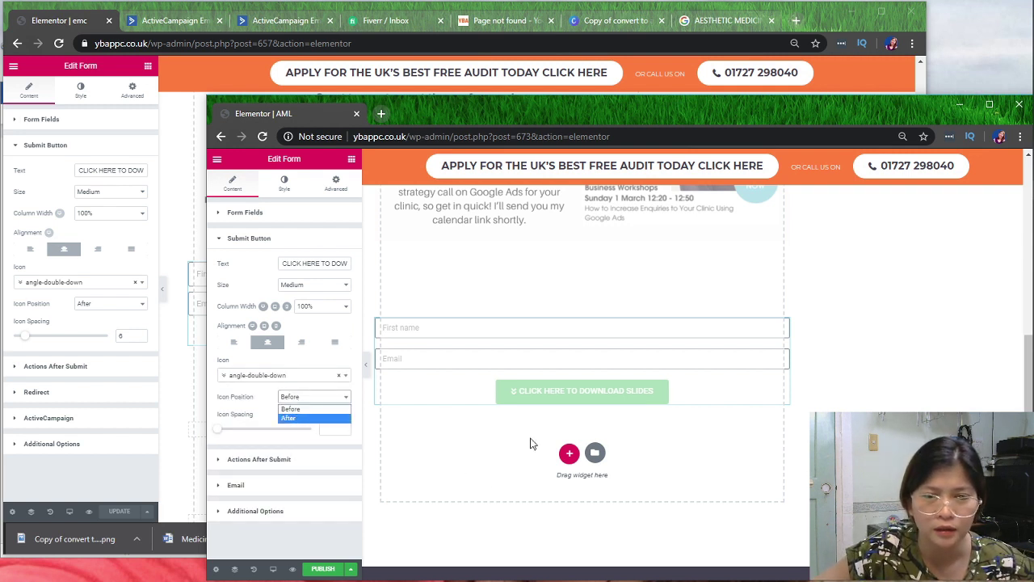
left_click(323, 418)
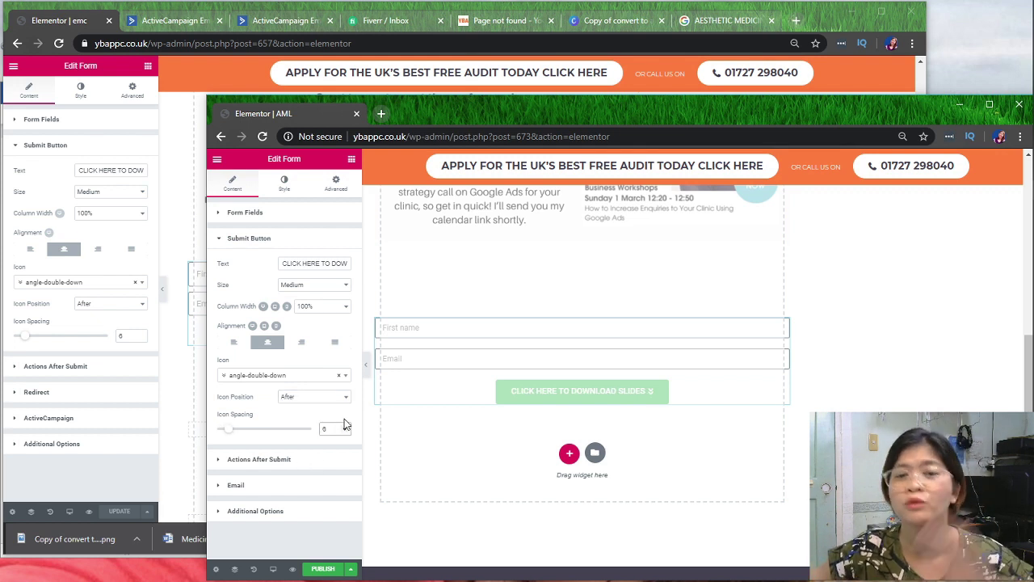
- Replace the form's Email action after submit with the ActiveCampaign and Redirect actions
left_click(220, 460)
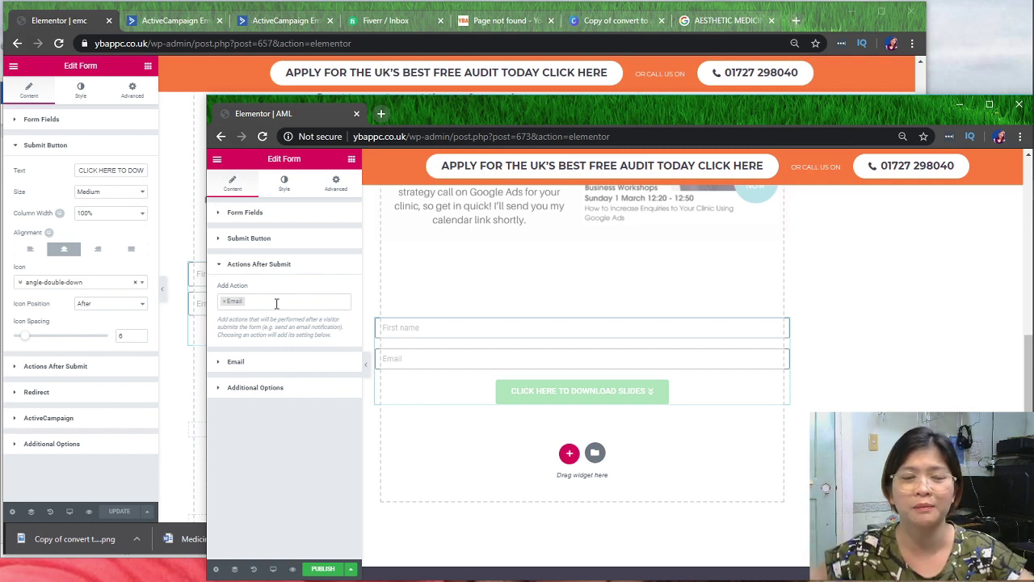
left_click(225, 301)
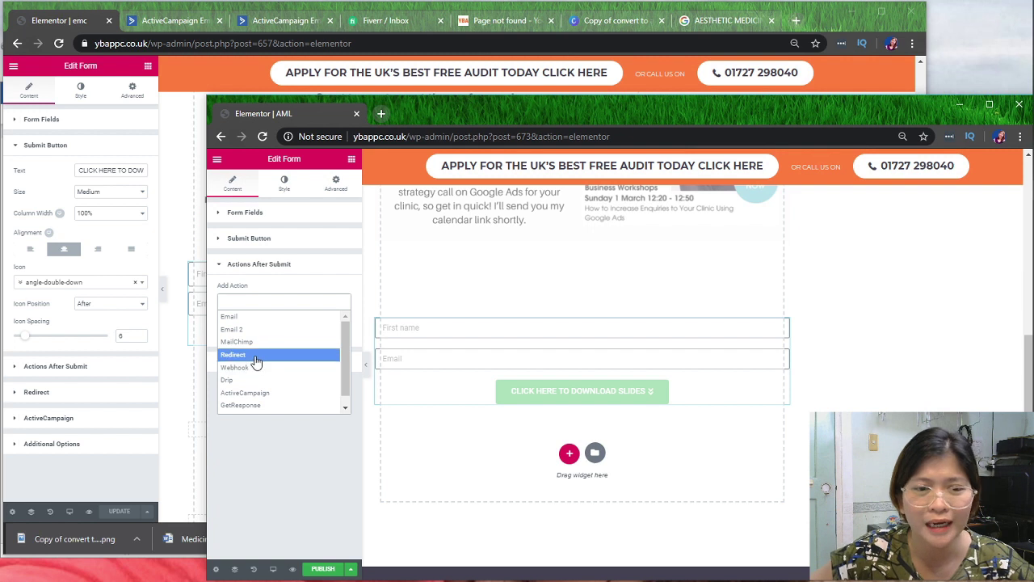
left_click(245, 393)
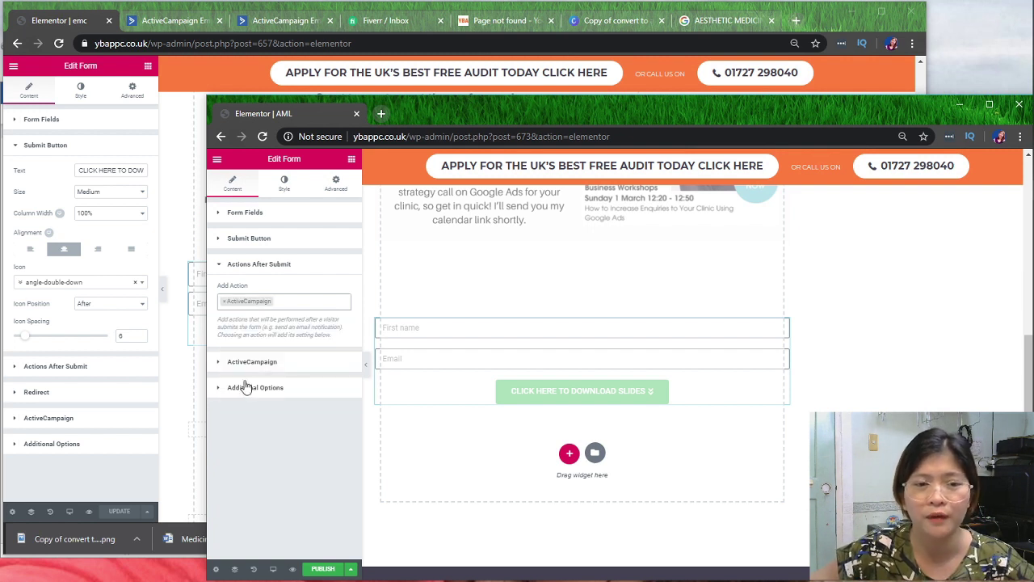
left_click(287, 302)
left_click(246, 355)
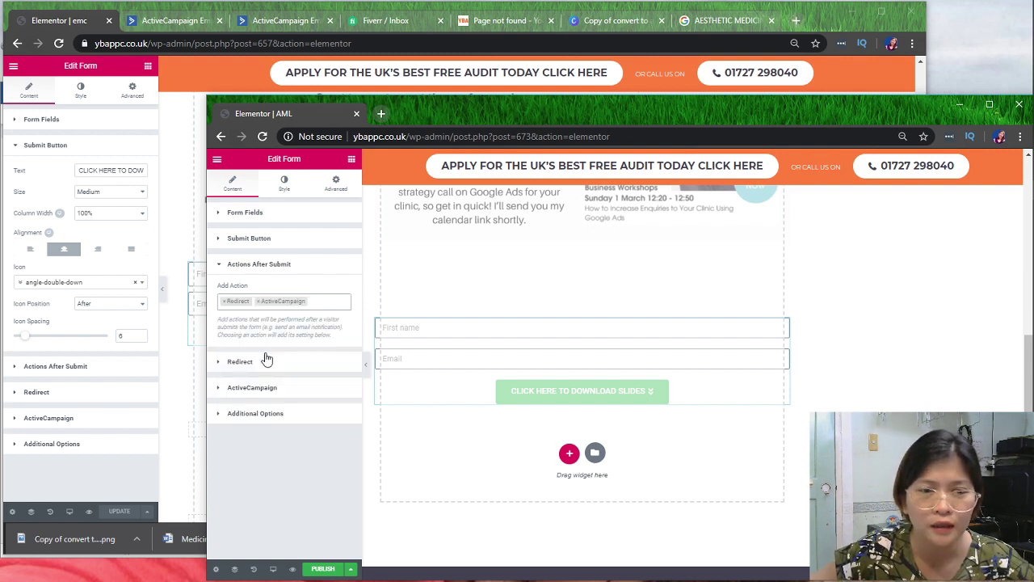
left_click(239, 362)
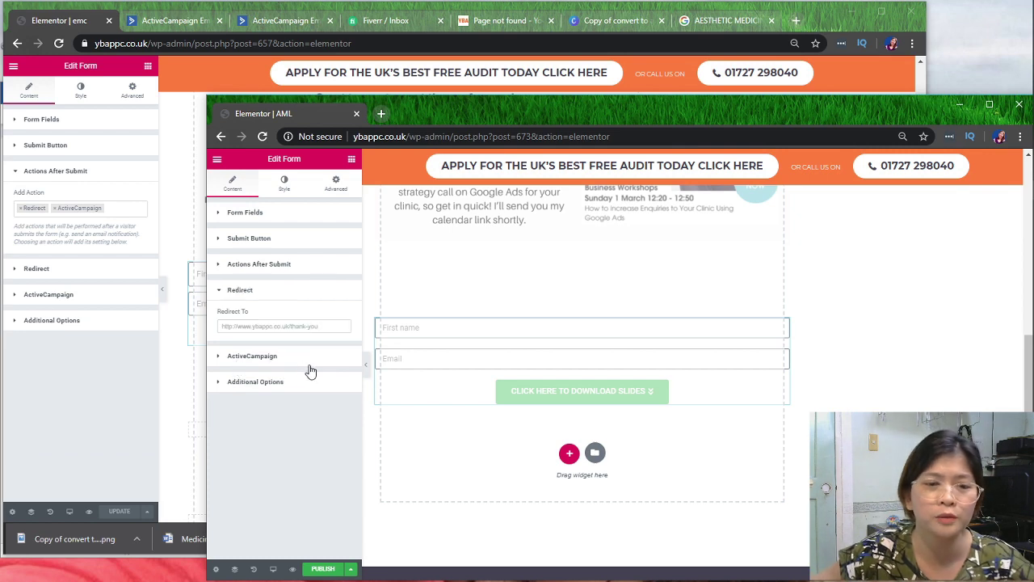
left_click(248, 326)
left_click(35, 270)
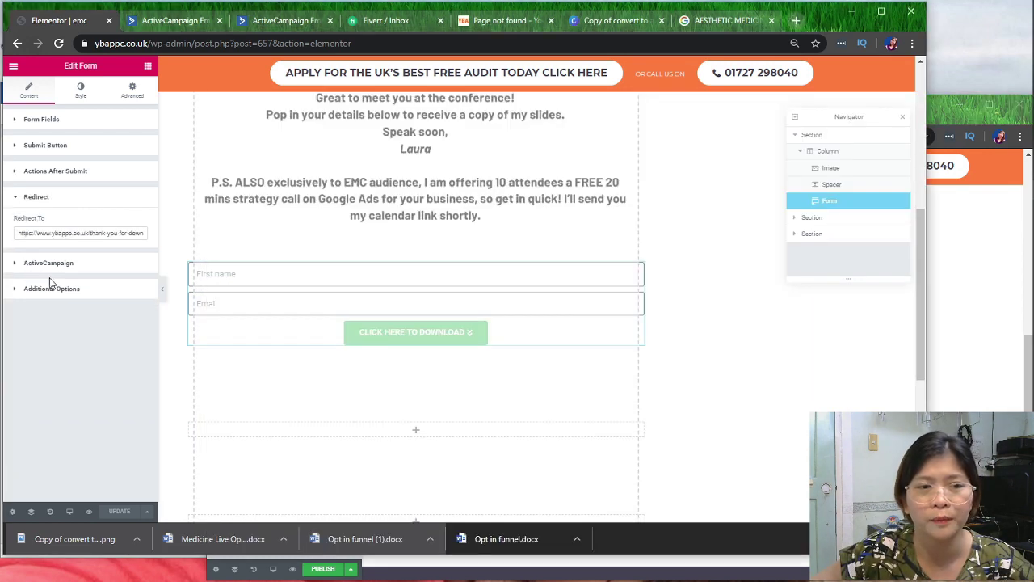
left_click(62, 232)
key("ctrl+a")
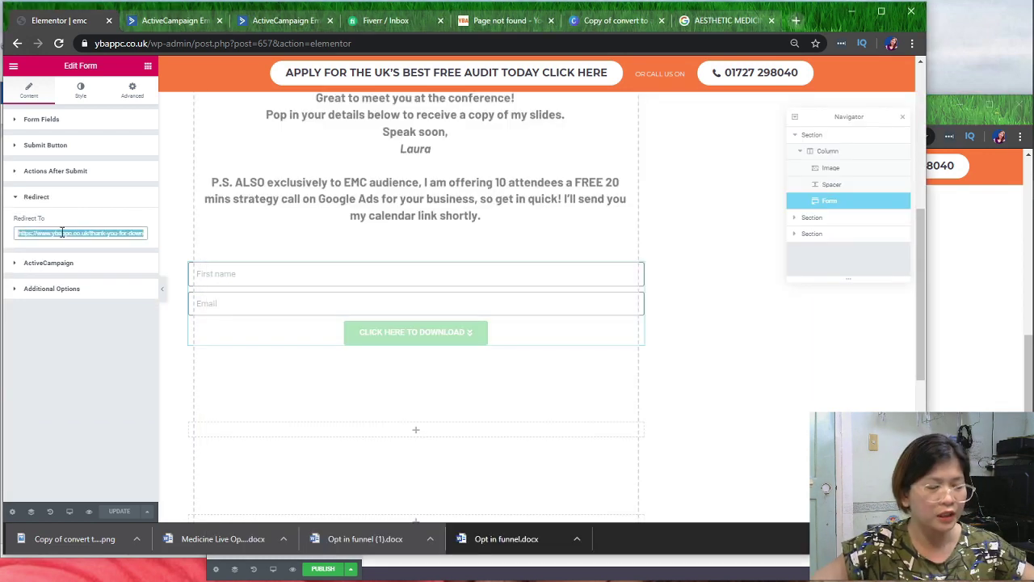
key("alt+Tab")
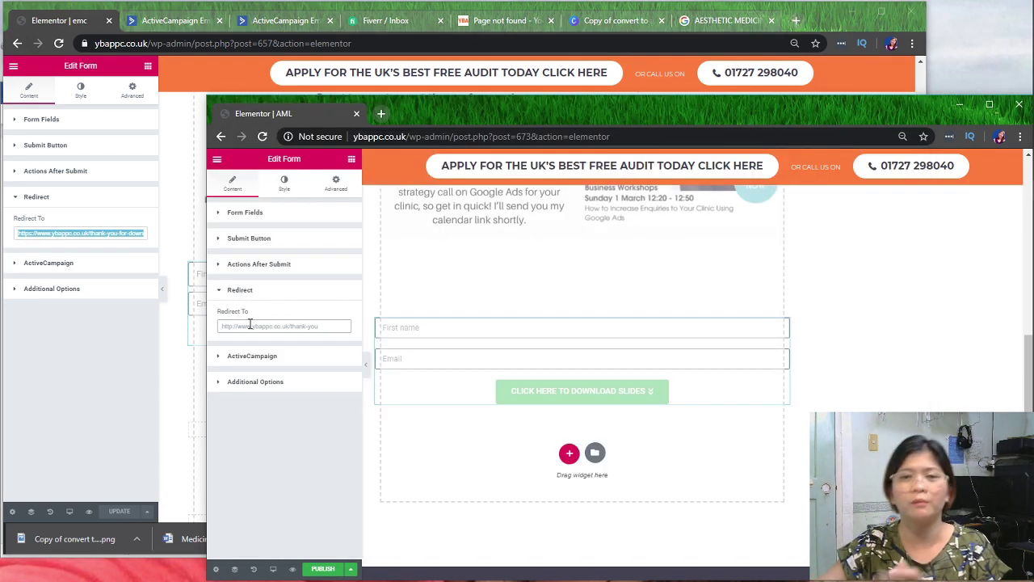
left_click(250, 324)
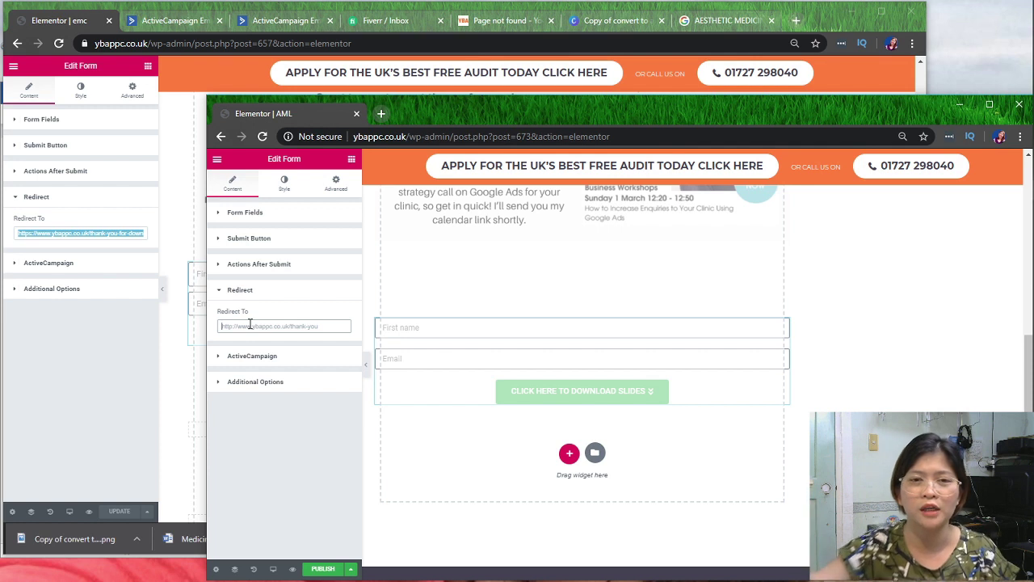
type("https://www.ybappc.co.uk/thank-you-for-downloading/")
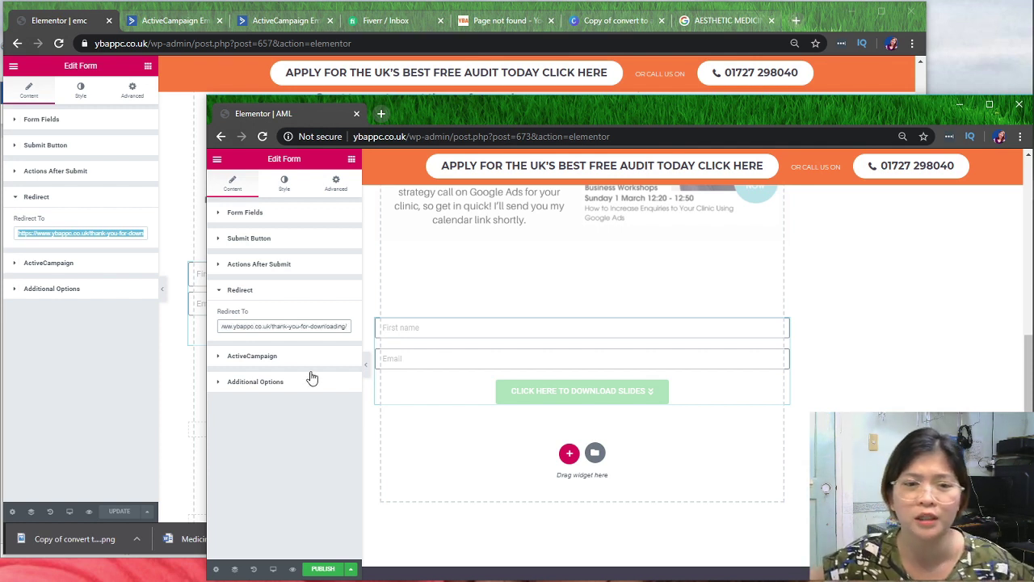
- Set the AML form's ActiveCampaign API credentials to Custom and copy the API key over from the emc form
left_click(223, 356)
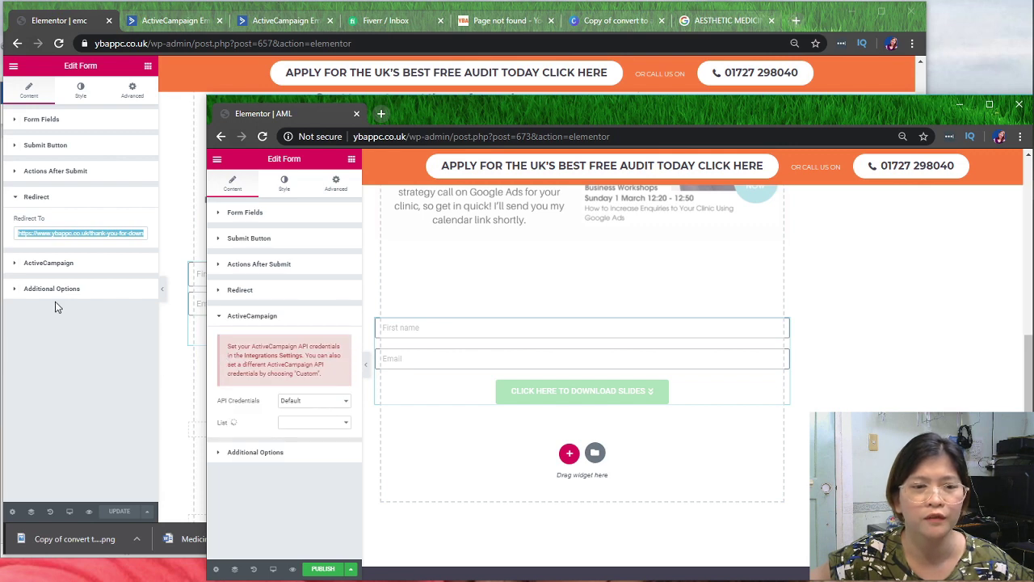
left_click(26, 265)
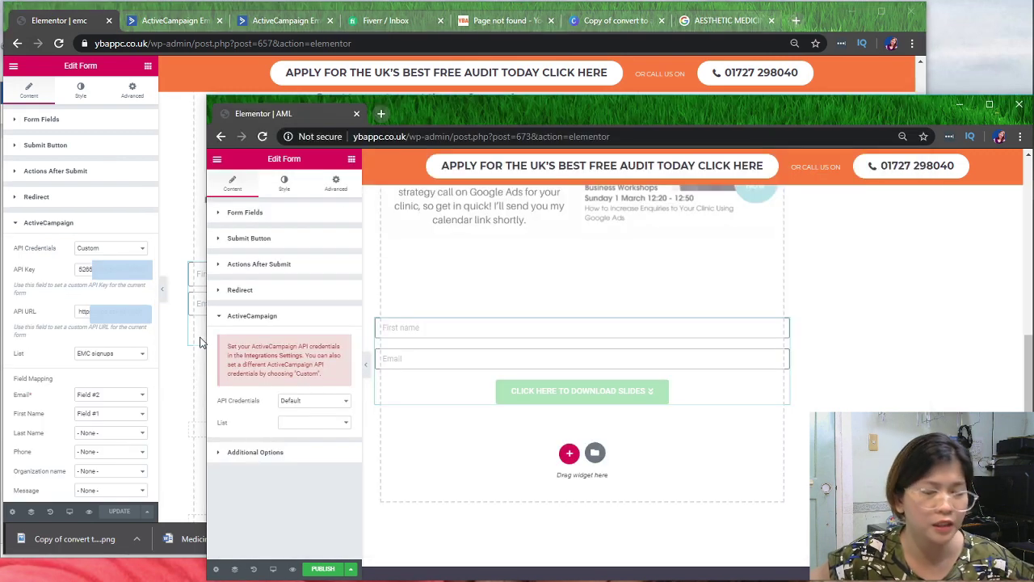
key("alt+Tab")
left_click(296, 402)
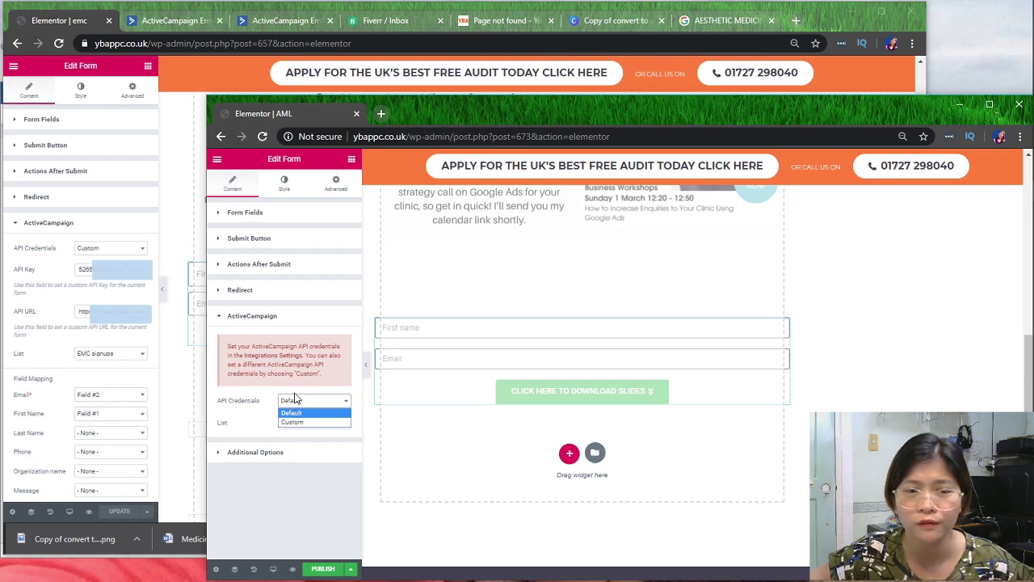
left_click(292, 422)
left_click(113, 270)
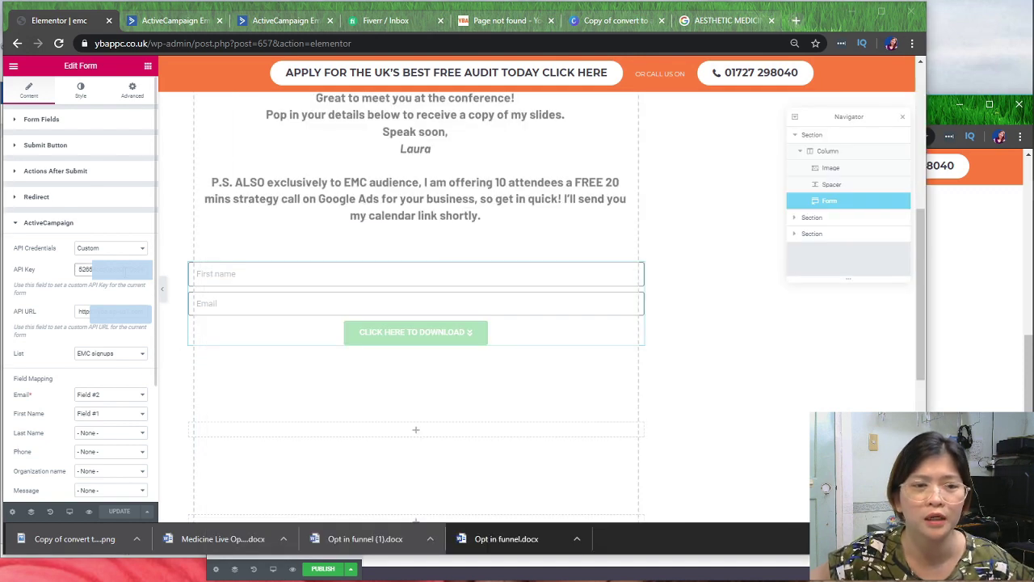
double_click(121, 270)
key("alt+Tab")
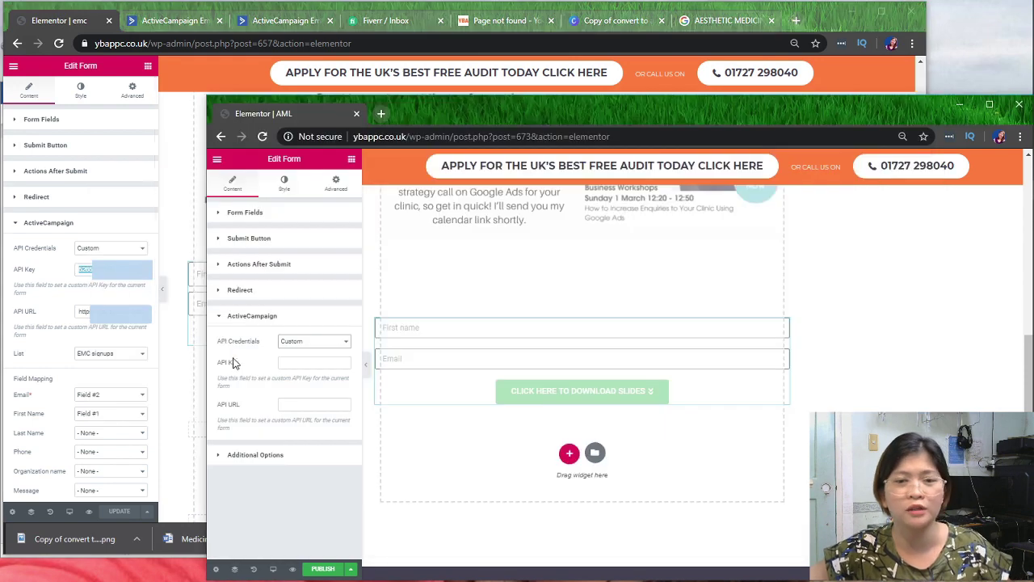
left_click(284, 362)
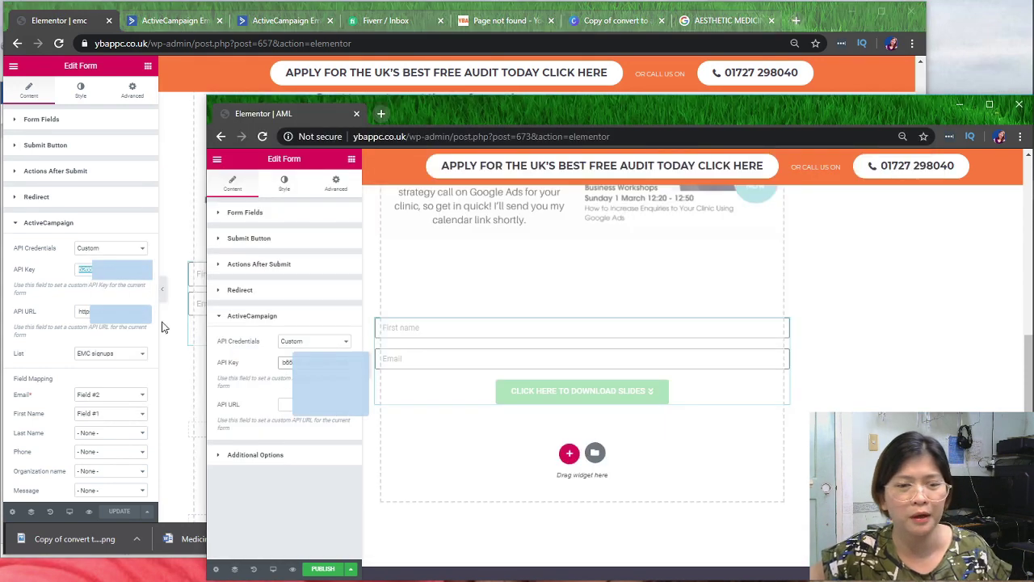
- Copy the emc form's ActiveCampaign API URL into the AML form's API URL setting
left_click(163, 327)
double_click(85, 311)
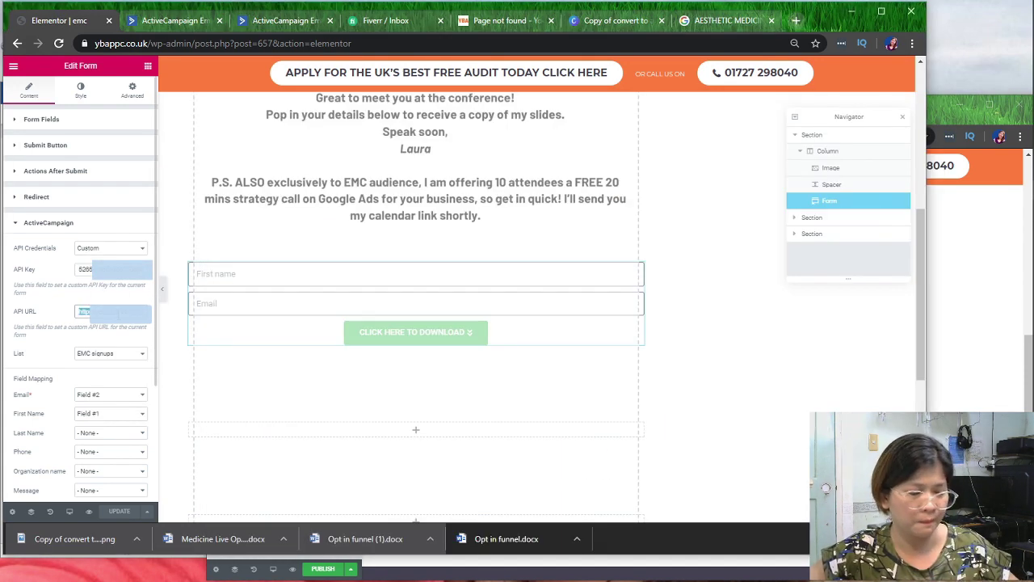
key("alt+Tab")
left_click(282, 404)
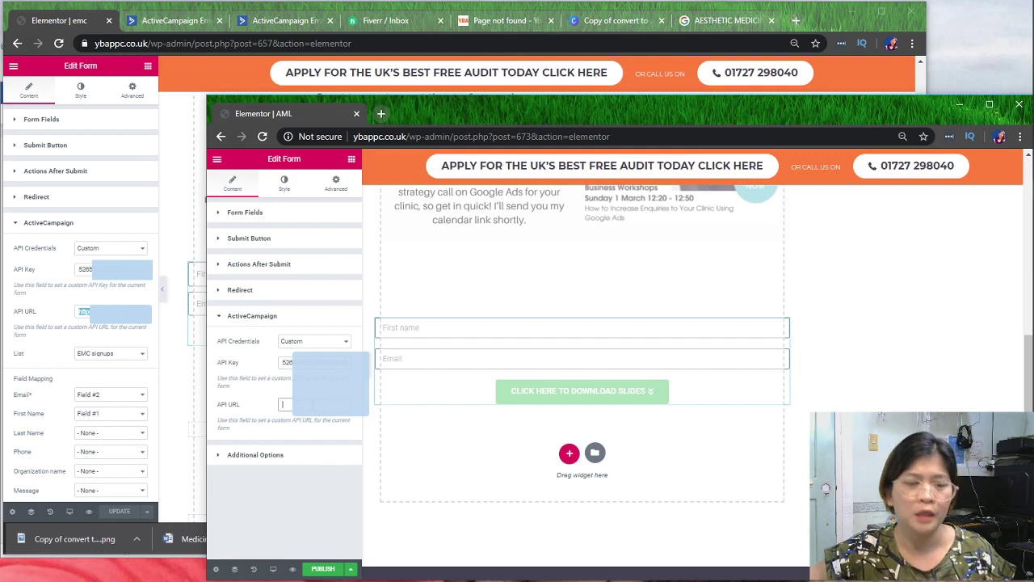
key("ctrl+v")
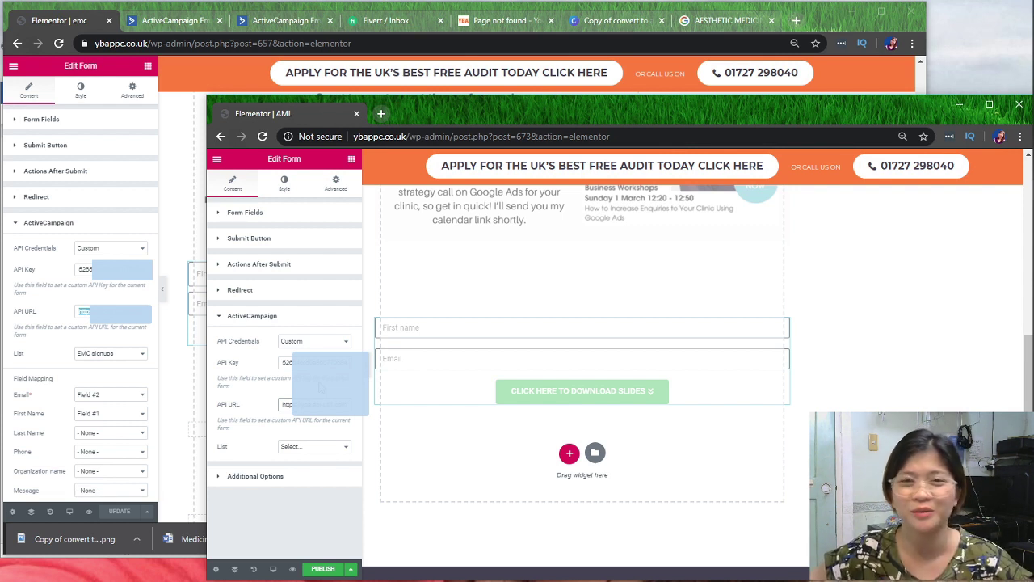
- Choose AML as the form's ActiveCampaign list and map the Email field to Field #2
left_click(298, 448)
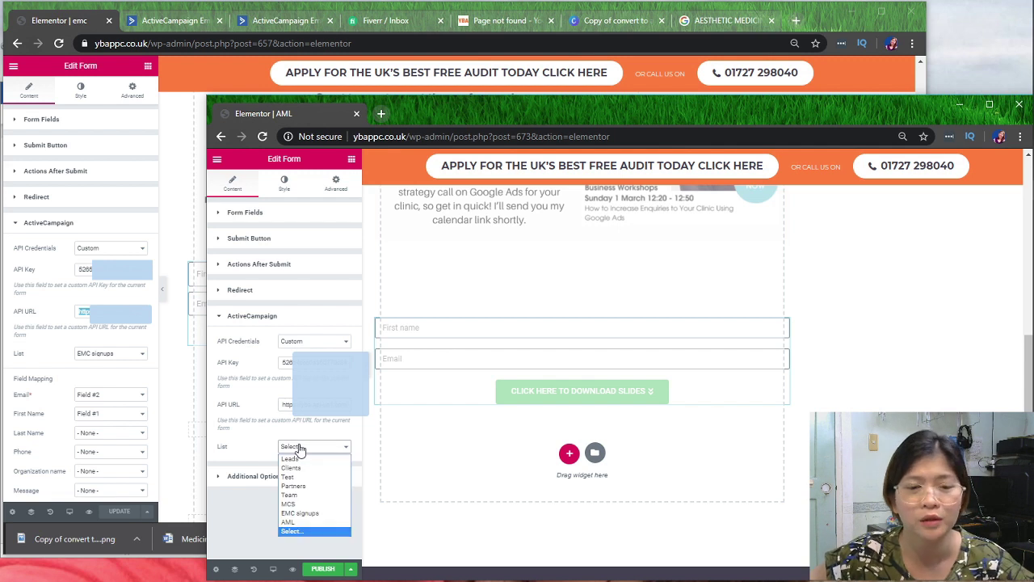
left_click(289, 523)
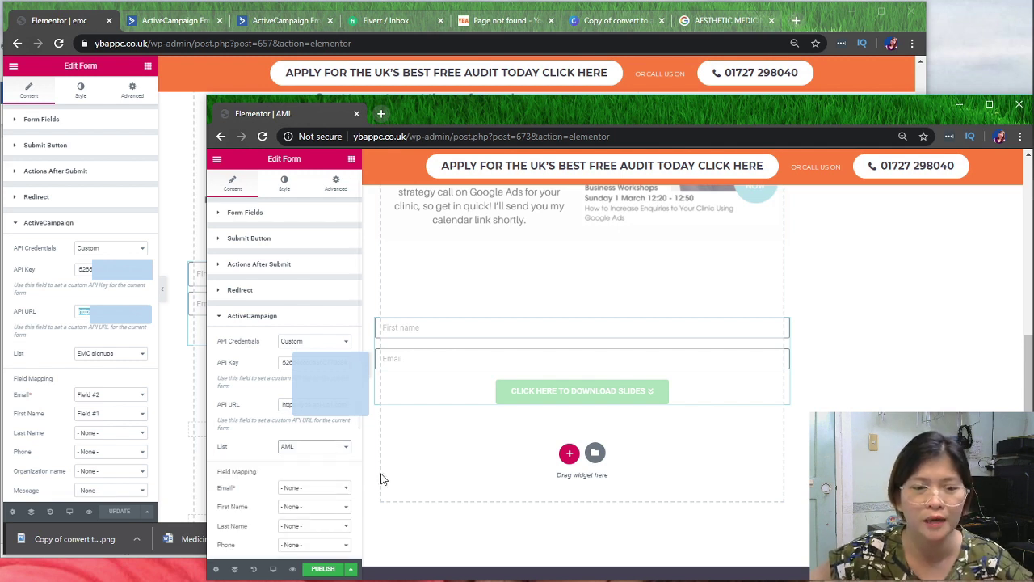
scroll(326, 480, "down", 1)
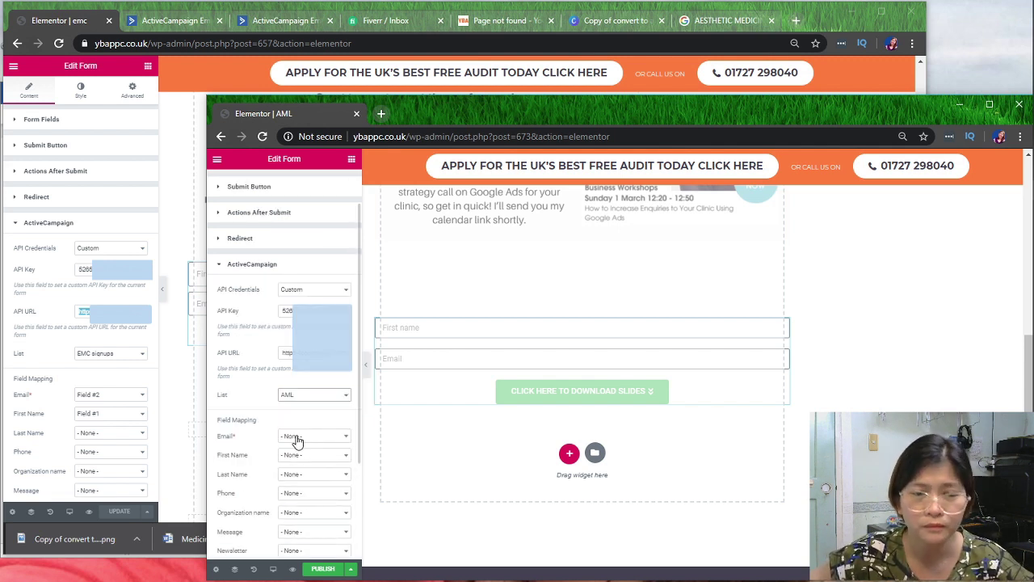
scroll(295, 440, "down", 1)
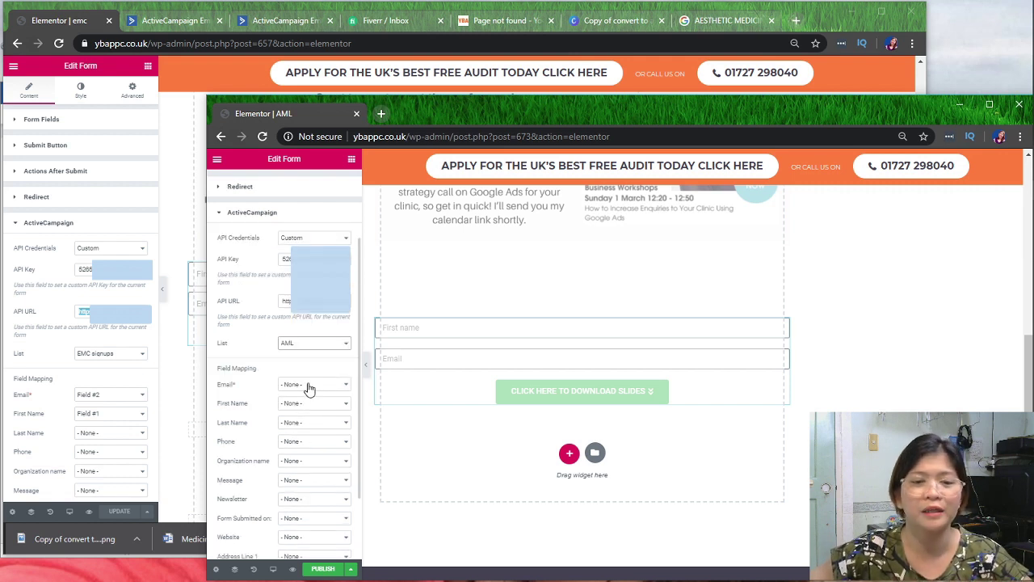
left_click(307, 387)
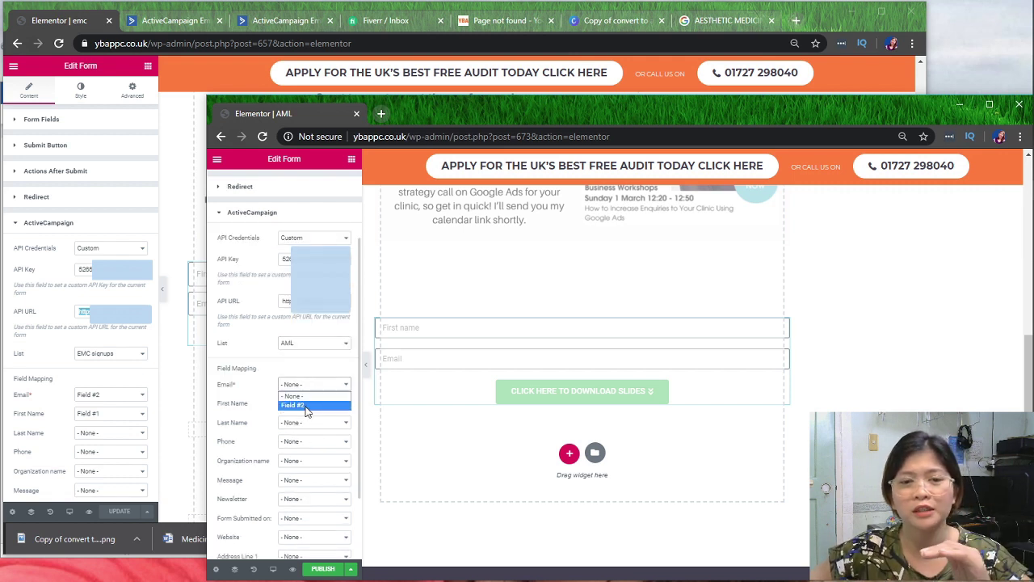
left_click(305, 404)
- Check the AML form's two field items and map ActiveCampaign's First Name to Field #1
scroll(325, 237, "up", 2)
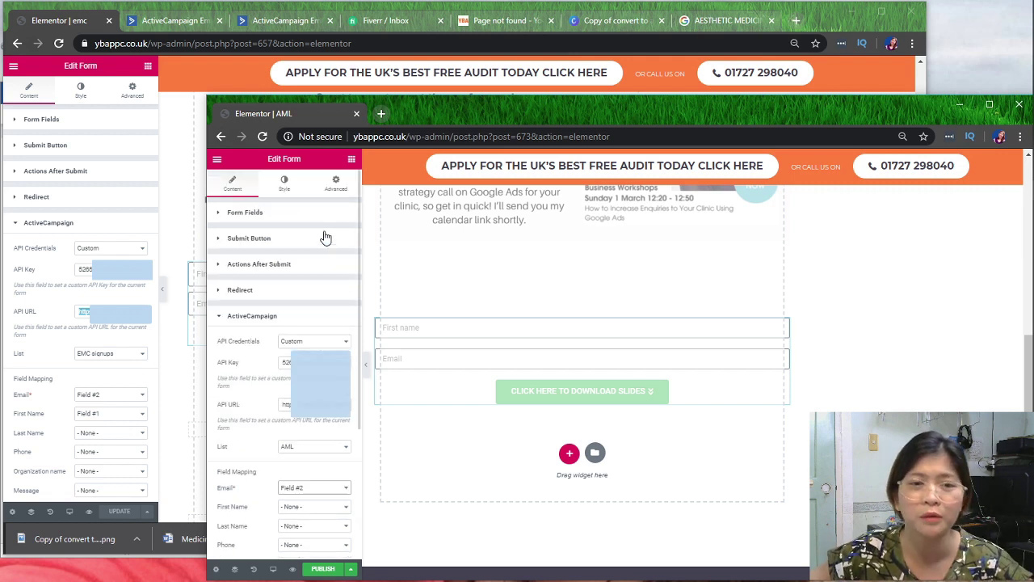
left_click(241, 216)
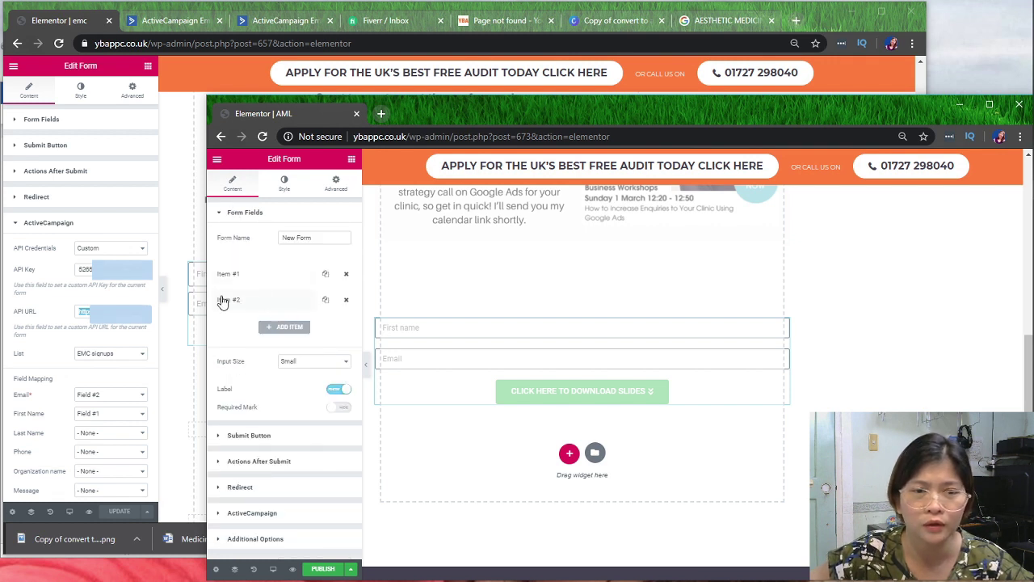
left_click(260, 304)
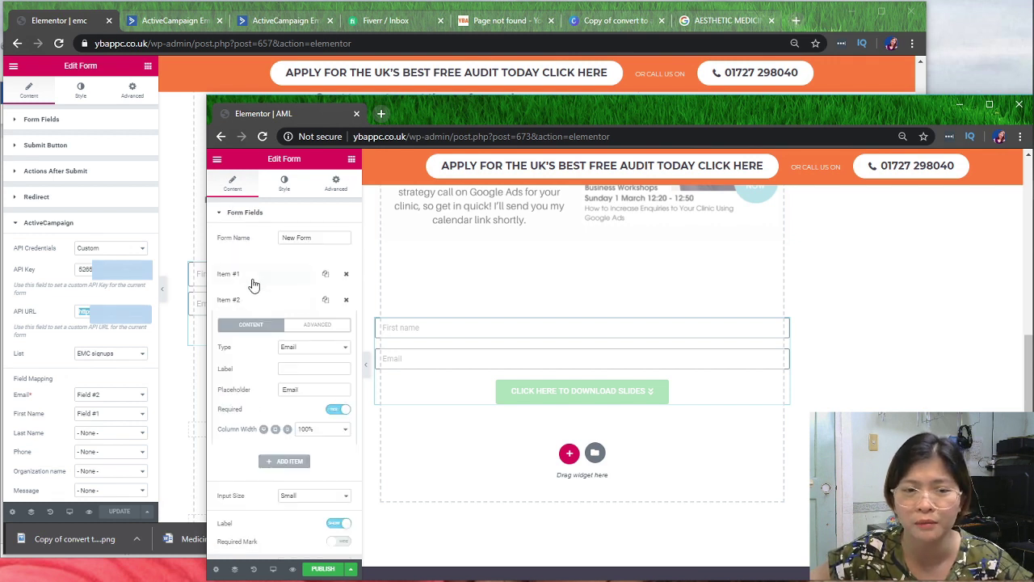
left_click(253, 275)
scroll(336, 348, "down", 3)
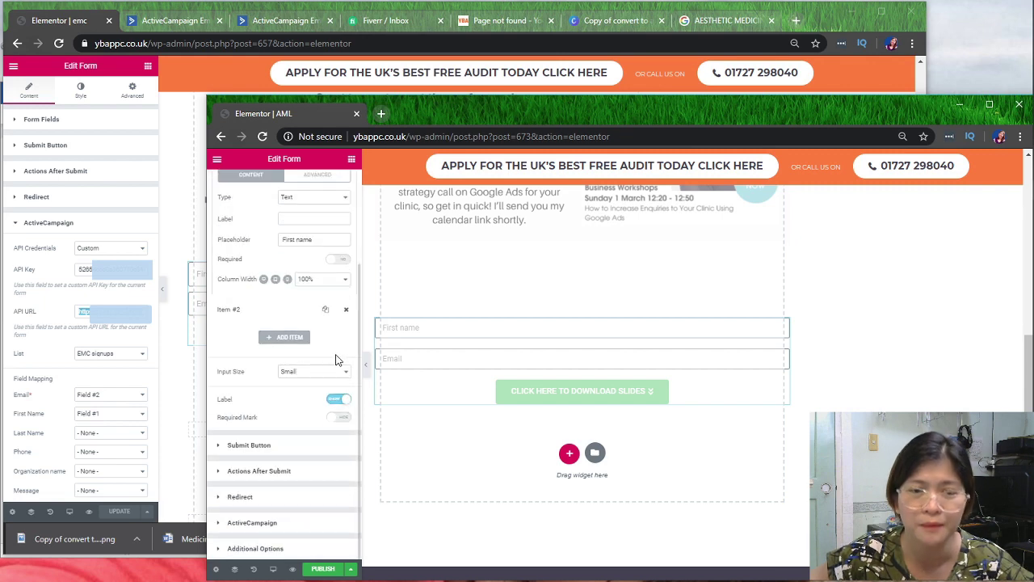
left_click(261, 524)
scroll(320, 475, "down", 2)
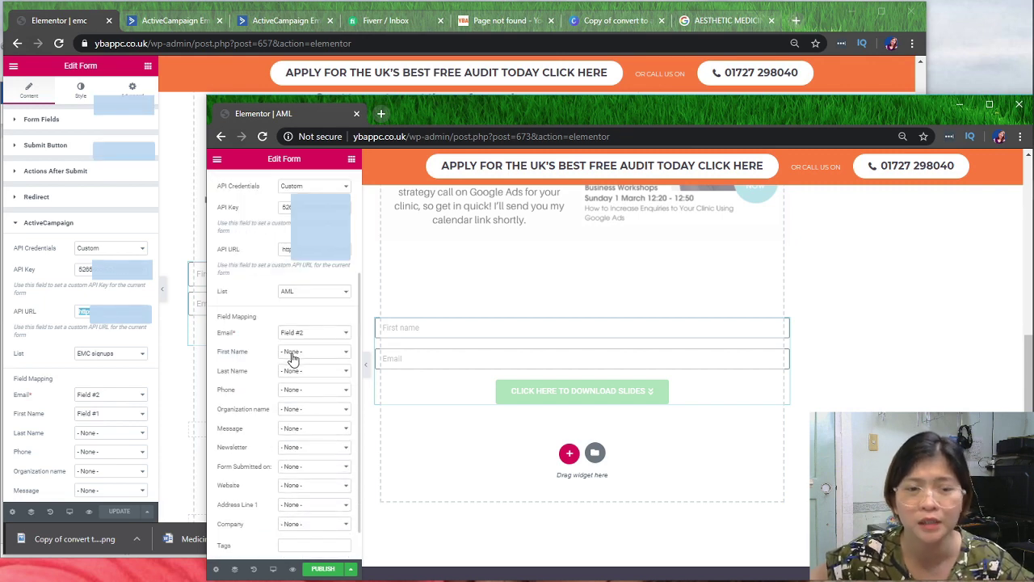
left_click(292, 352)
left_click(319, 345)
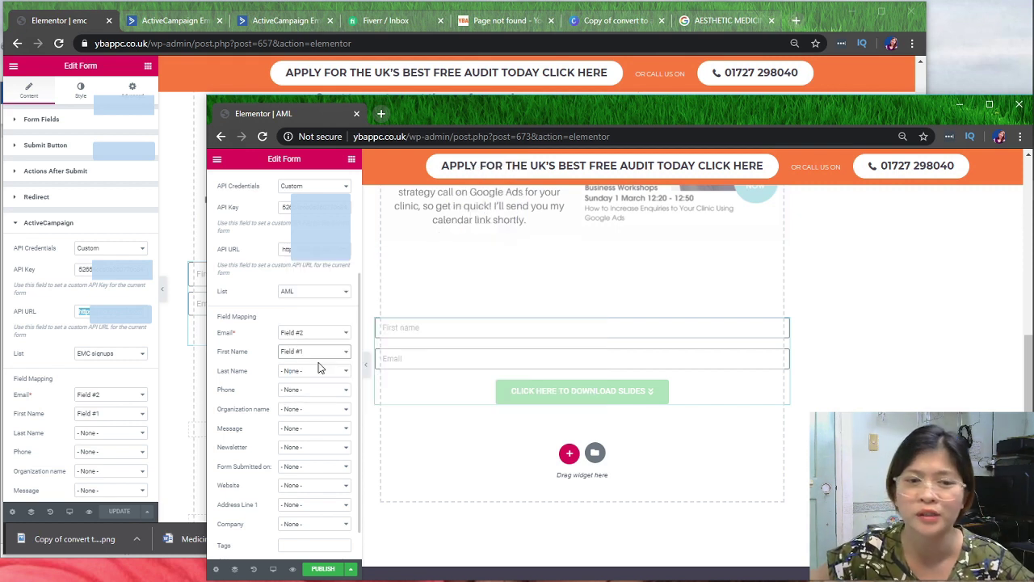
- Check the emc form's additional options, and duplicate the EMC landing page form in ActiveCampaign
scroll(290, 444, "down", 3)
left_click(65, 489)
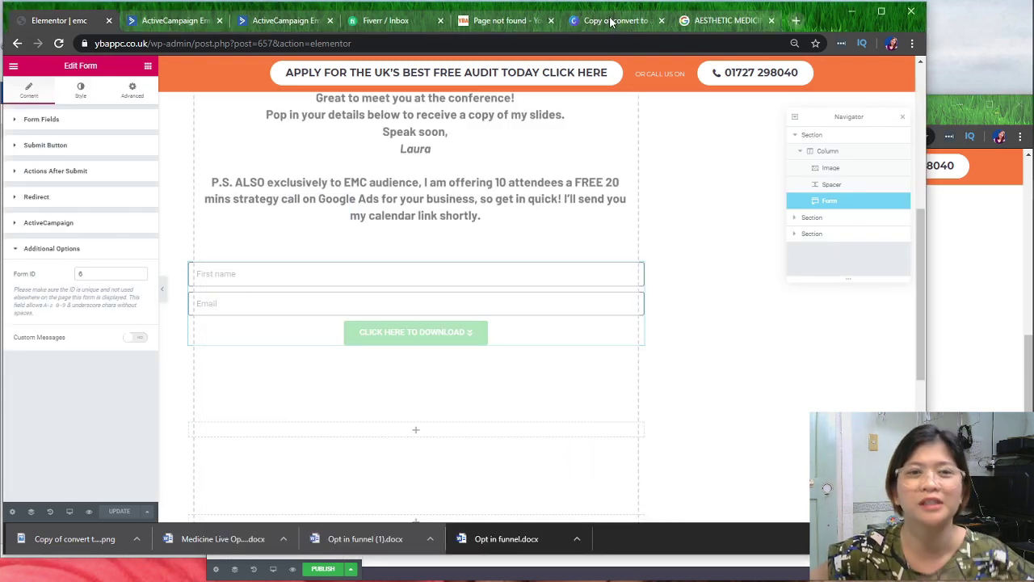
left_click(208, 19)
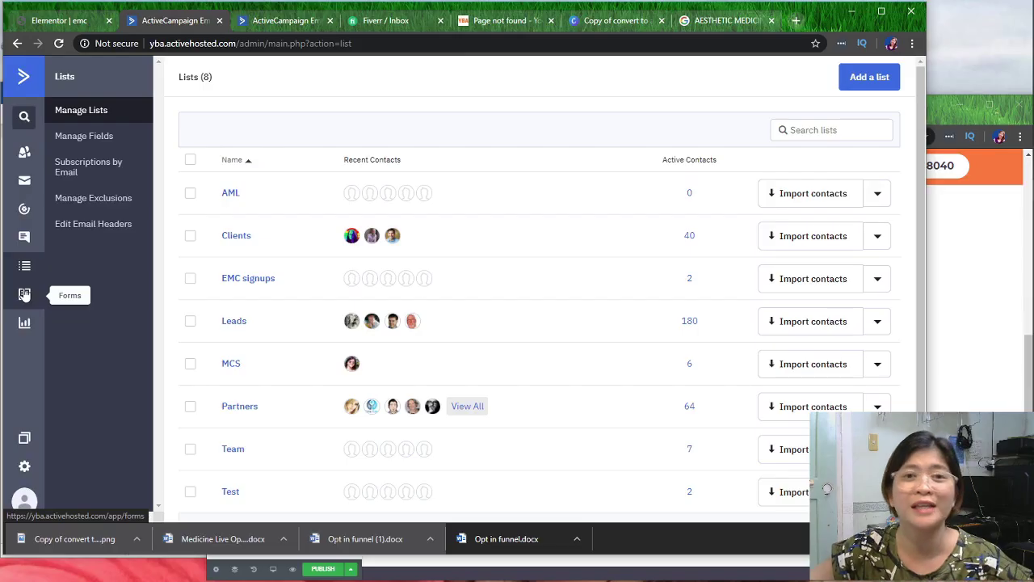
left_click(24, 295)
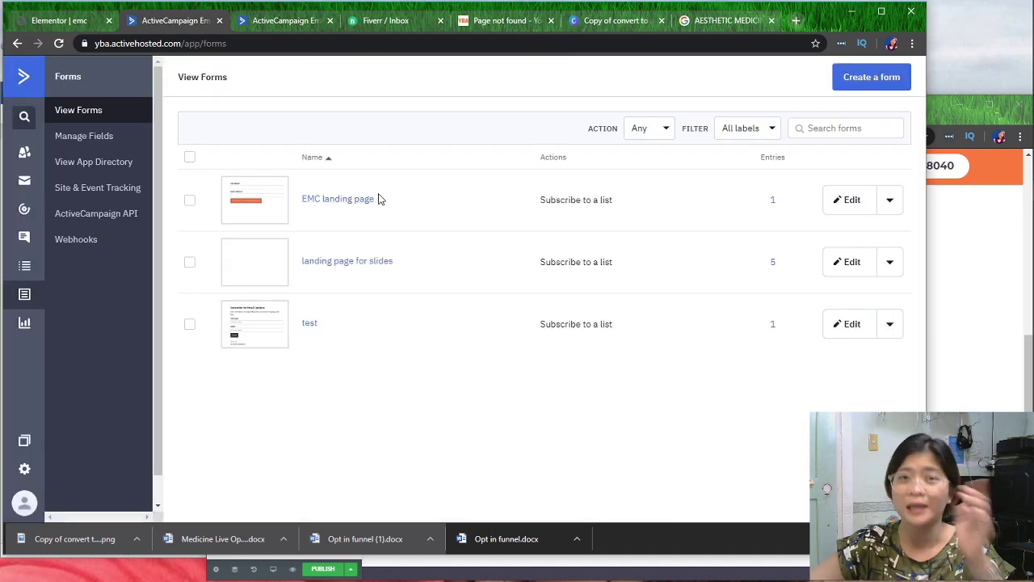
left_click(890, 201)
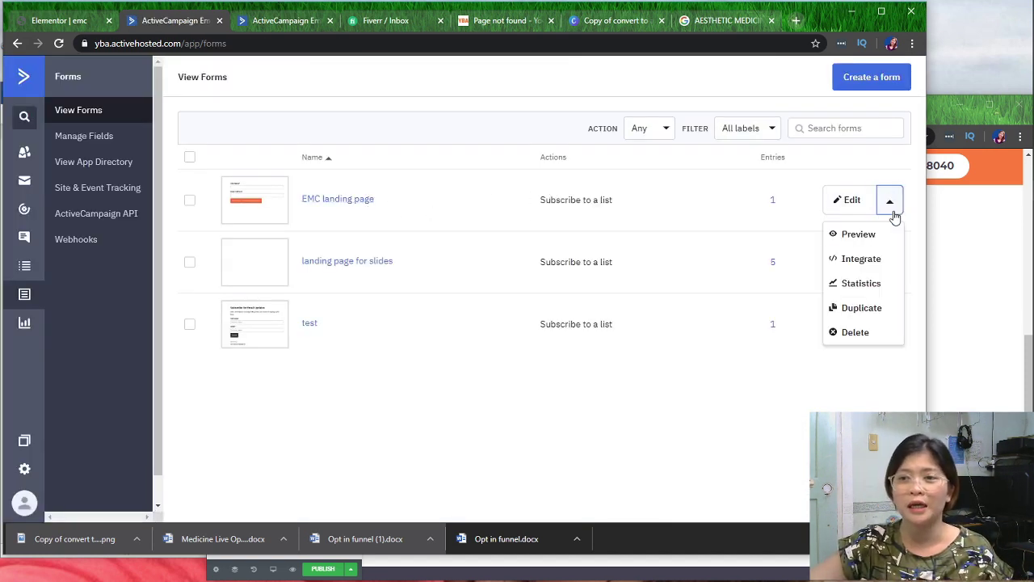
left_click(861, 310)
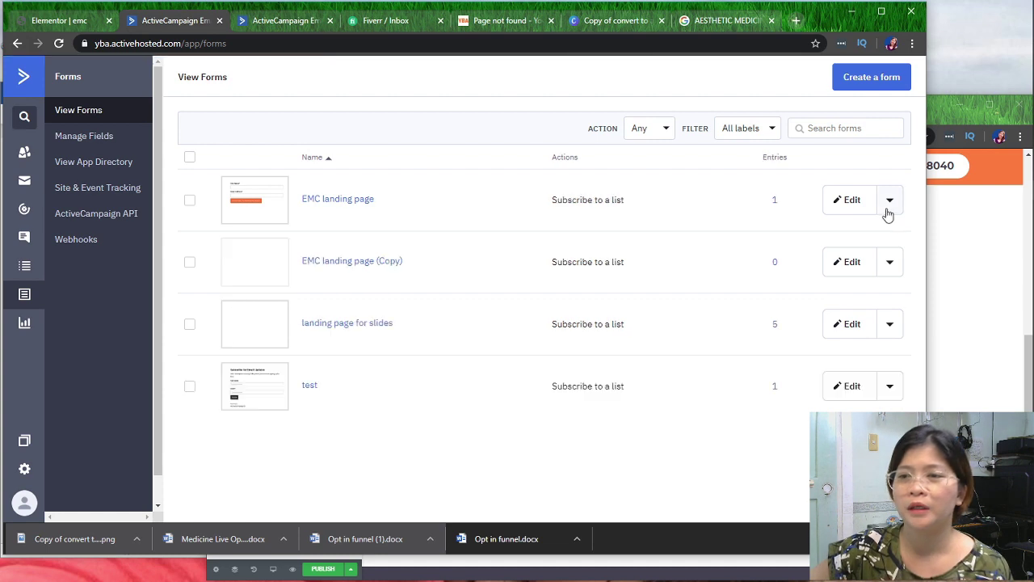
- Open the copied EMC landing page form for editing and rename it AML landing page
left_click(850, 261)
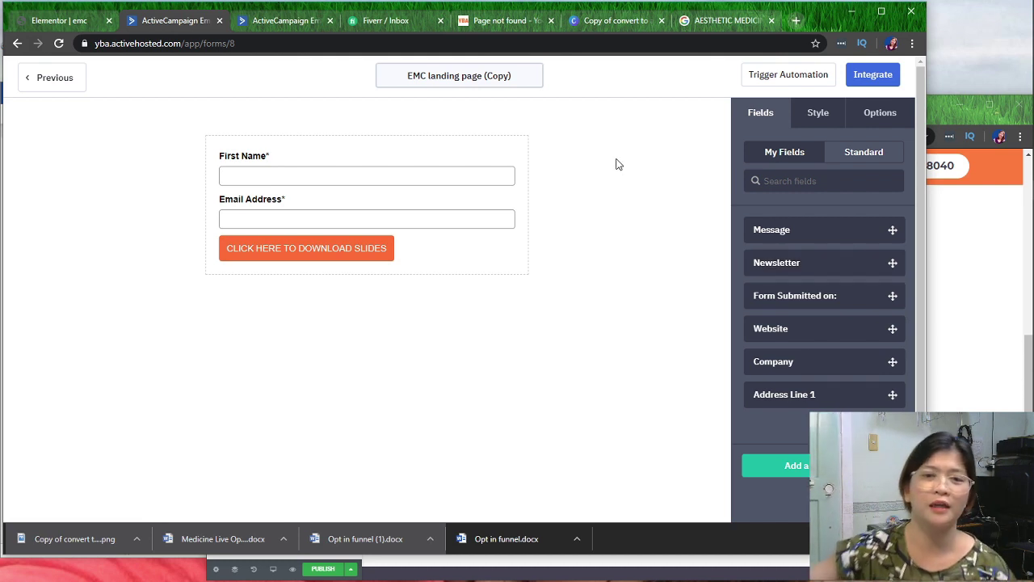
left_click(467, 77)
key("Home")
key("Delete")
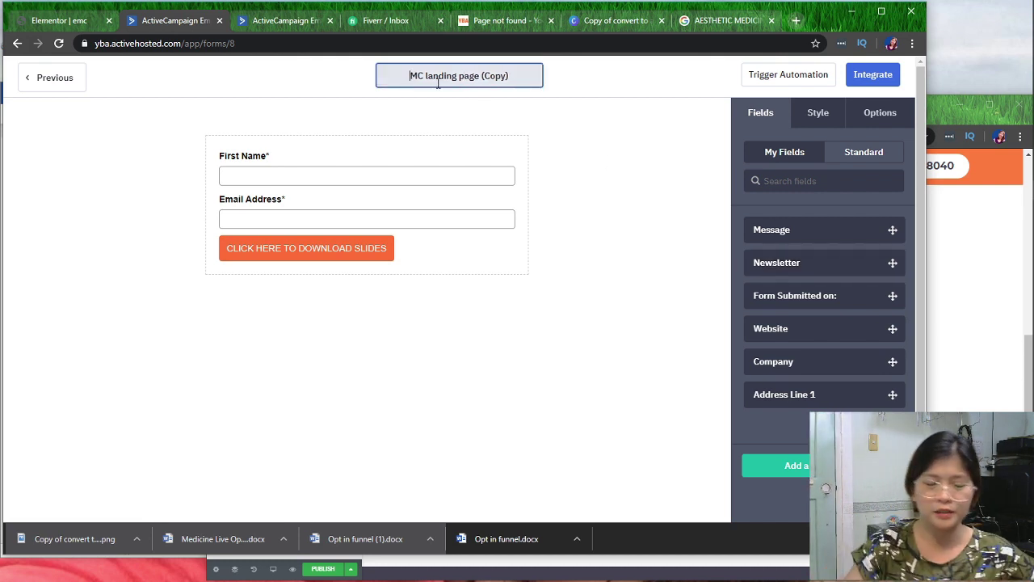
key("Delete")
key("Delete")
type("AML")
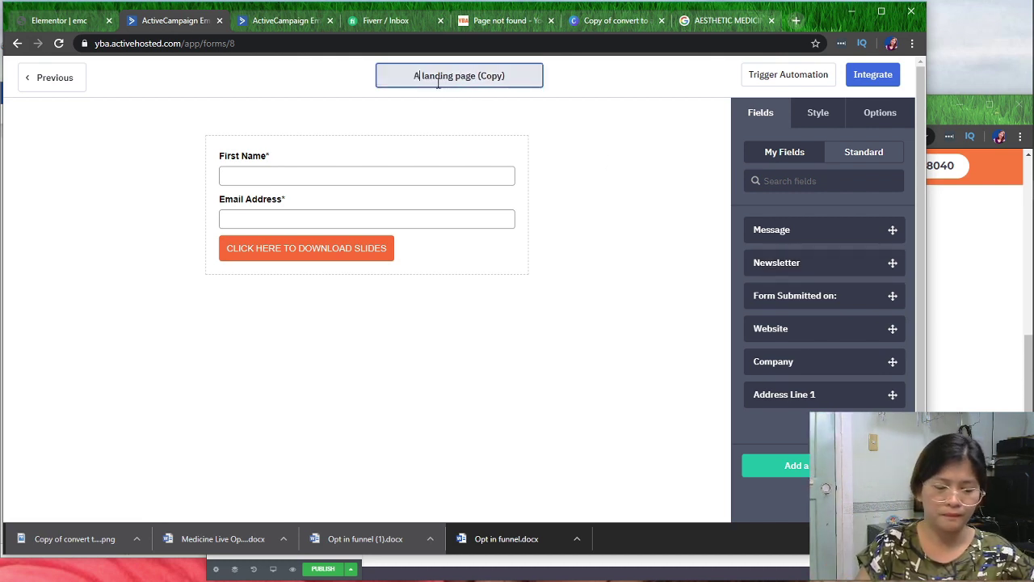
left_click_drag(484, 75, 556, 78)
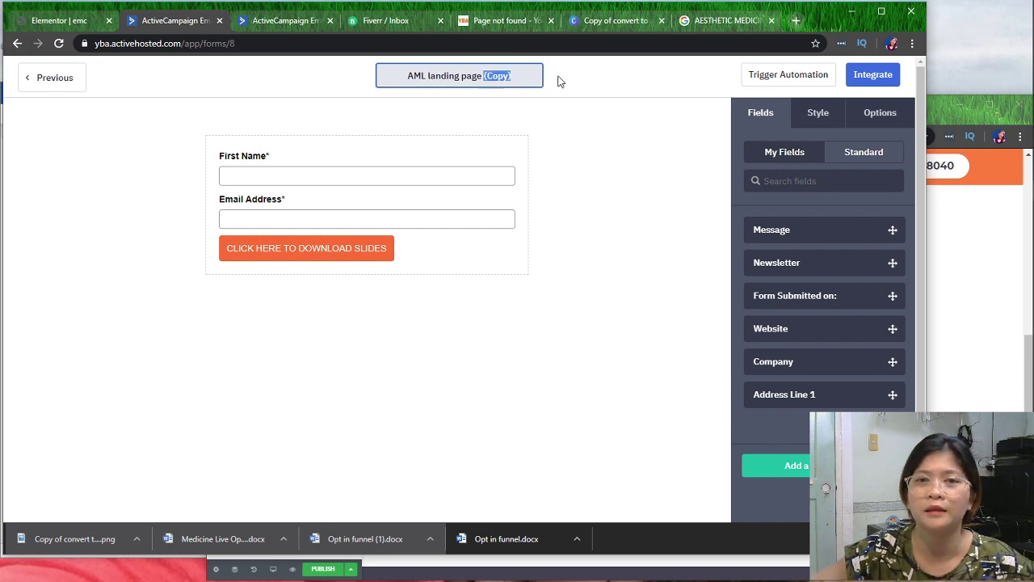
key("BackSpace")
left_click(601, 83)
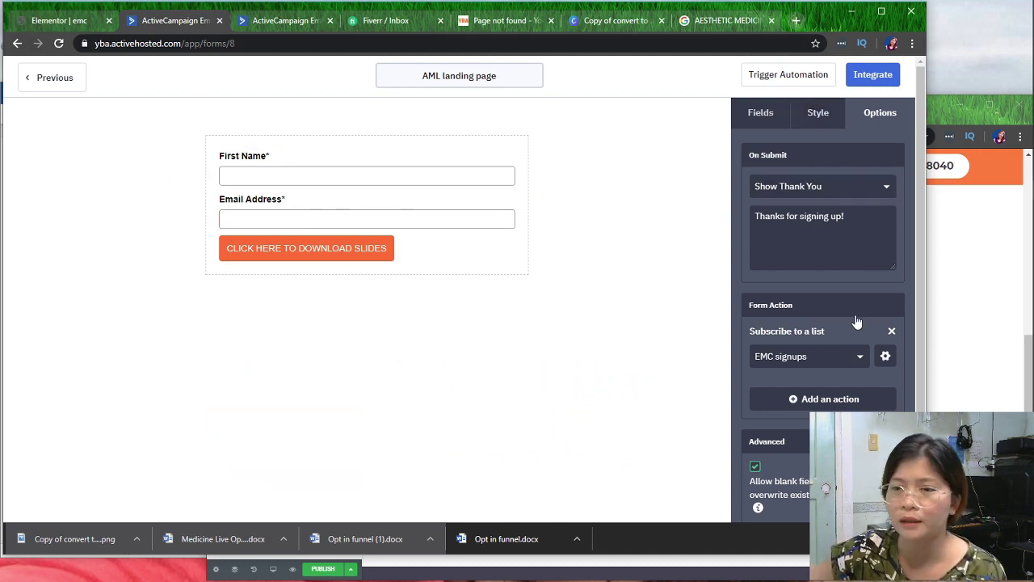
- Set the AML landing page form's Subscribe to a list action to the AML list
scroll(856, 322, "down", 1)
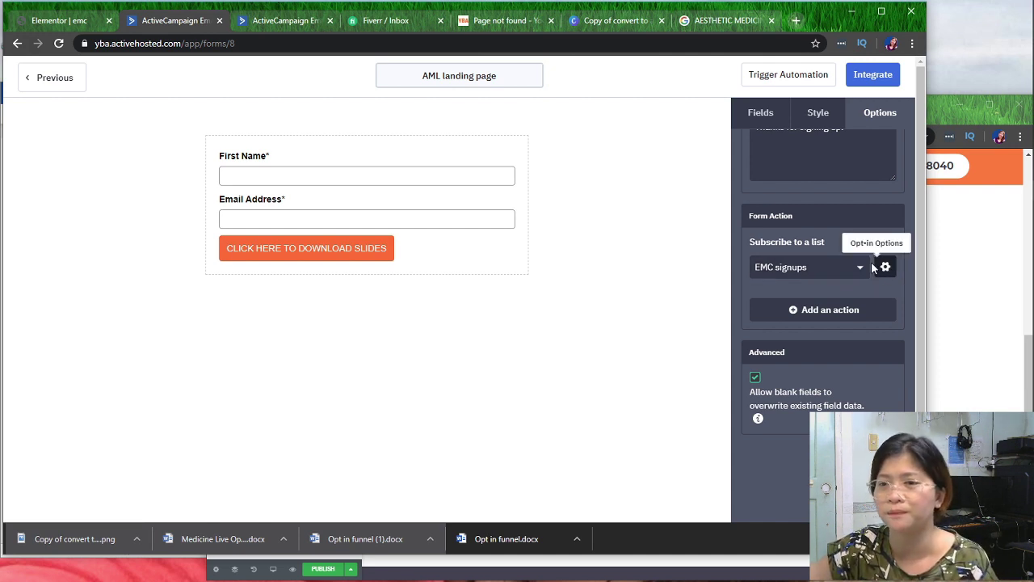
left_click(861, 268)
scroll(808, 342, "down", 3)
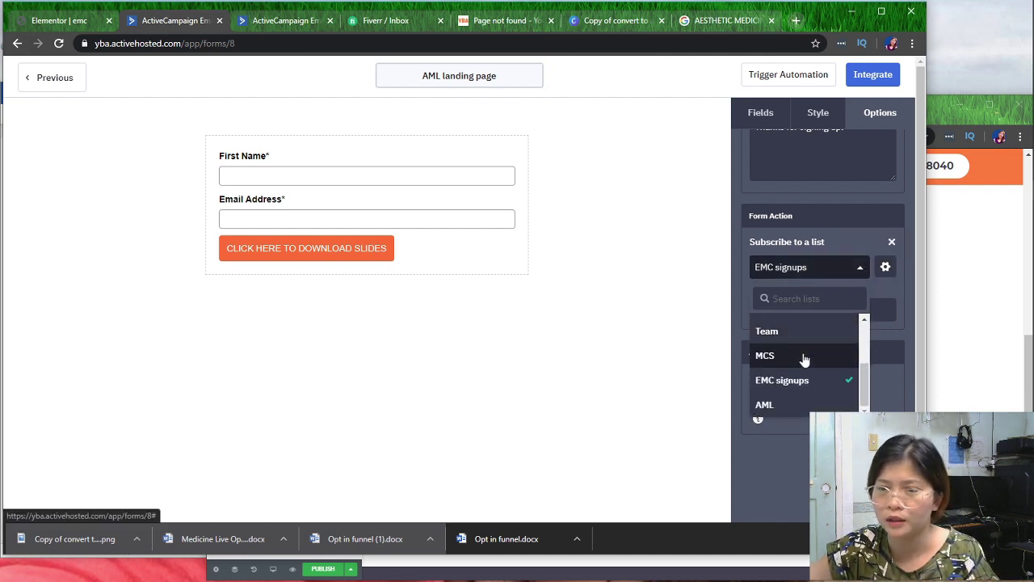
left_click(784, 403)
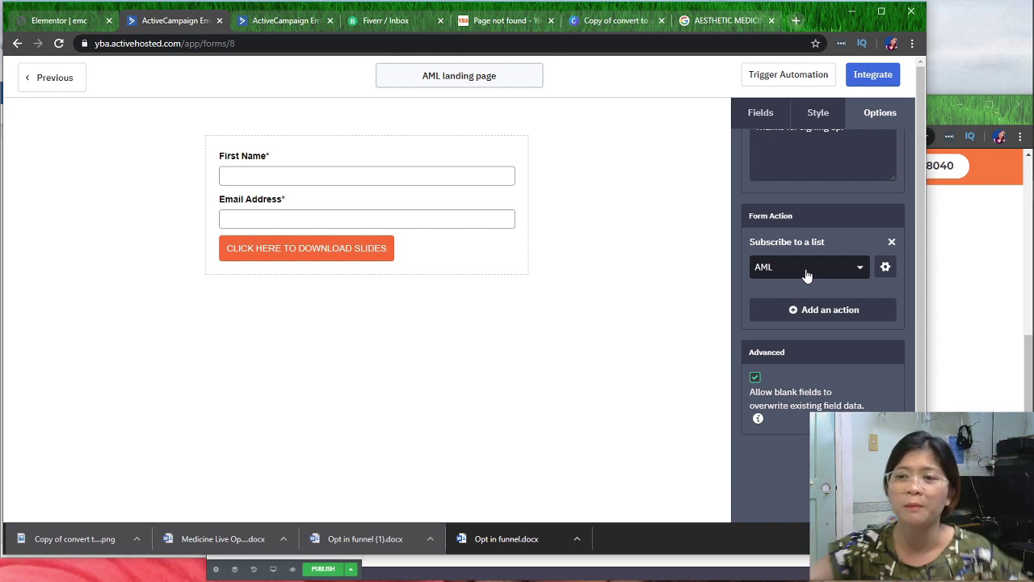
- Open the AML list action's opt-in options and preview the opt-in email
left_click(885, 268)
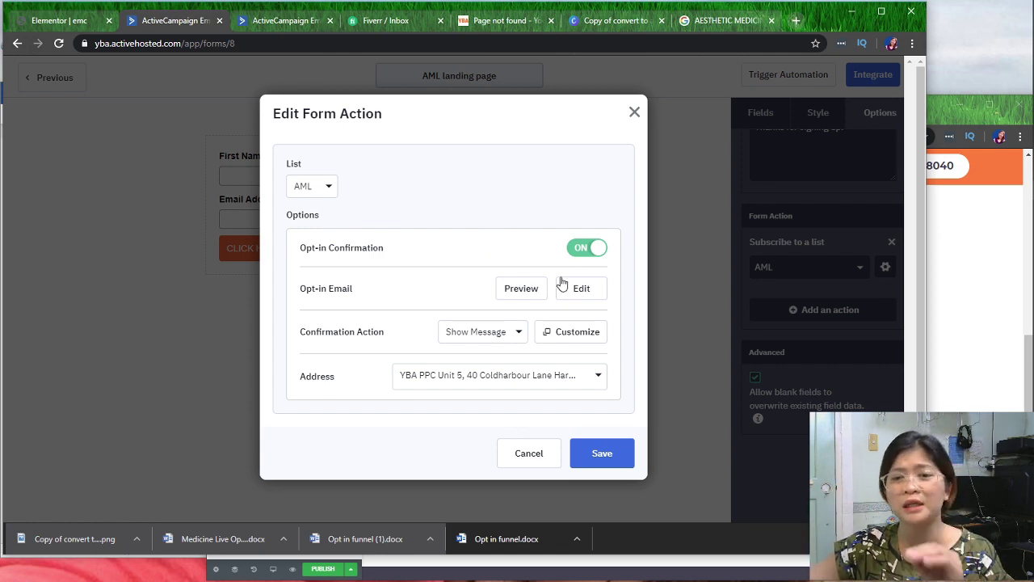
left_click(535, 289)
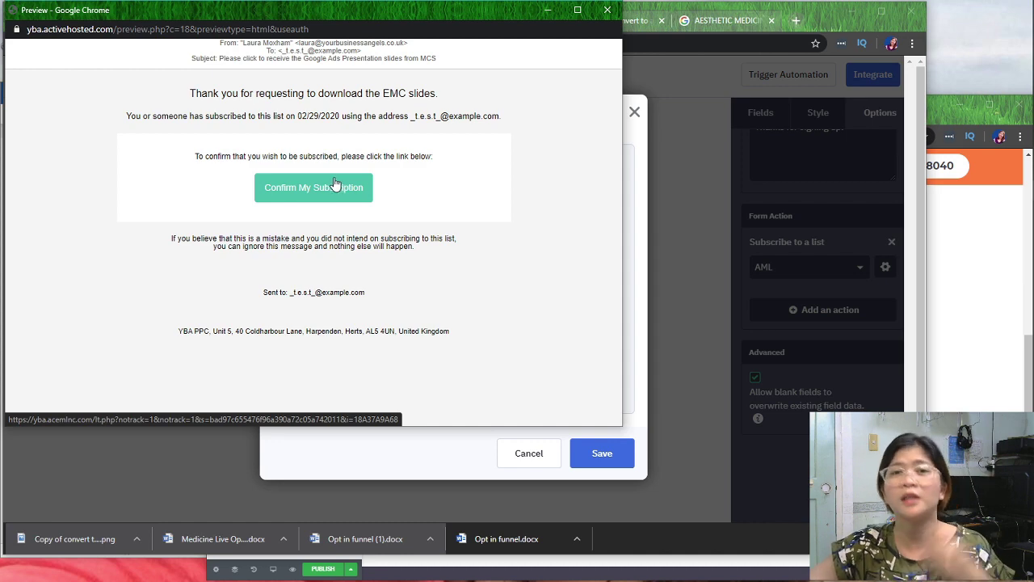
- Close the opt-in email preview, finish the AML landing page form through its integration stage, and reopen it from the forms list
key("ctrl+w")
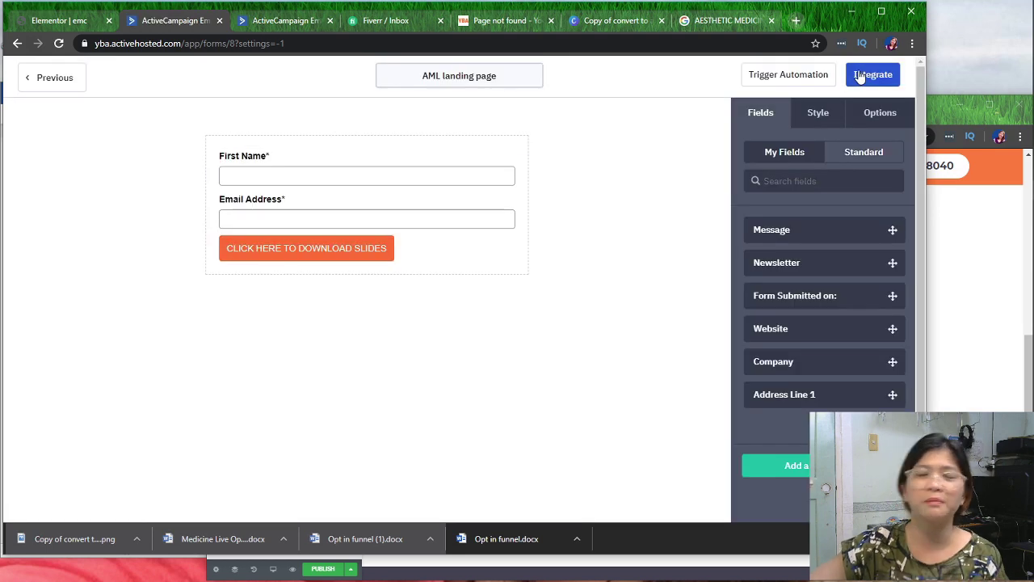
left_click(860, 75)
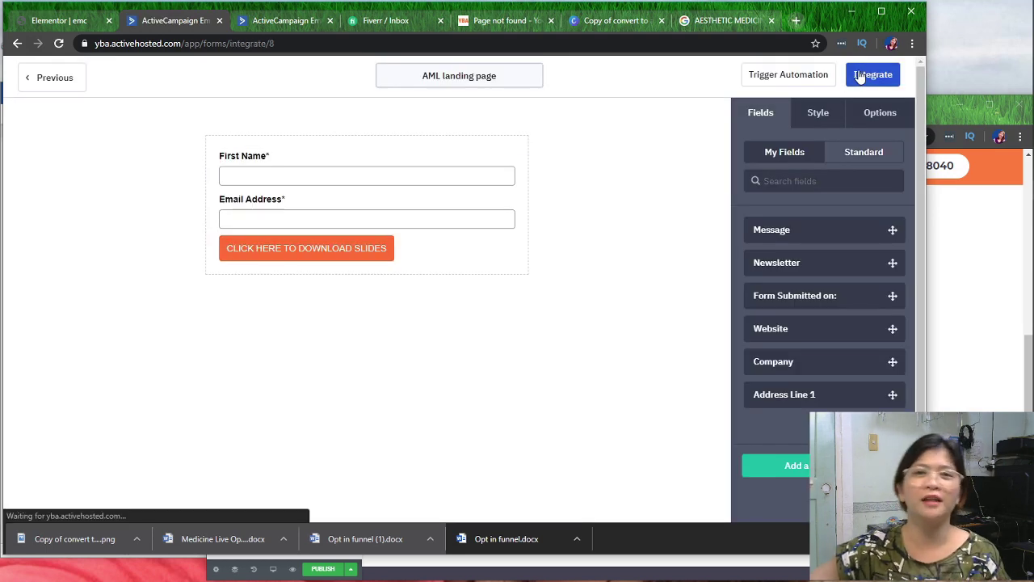
left_click(844, 77)
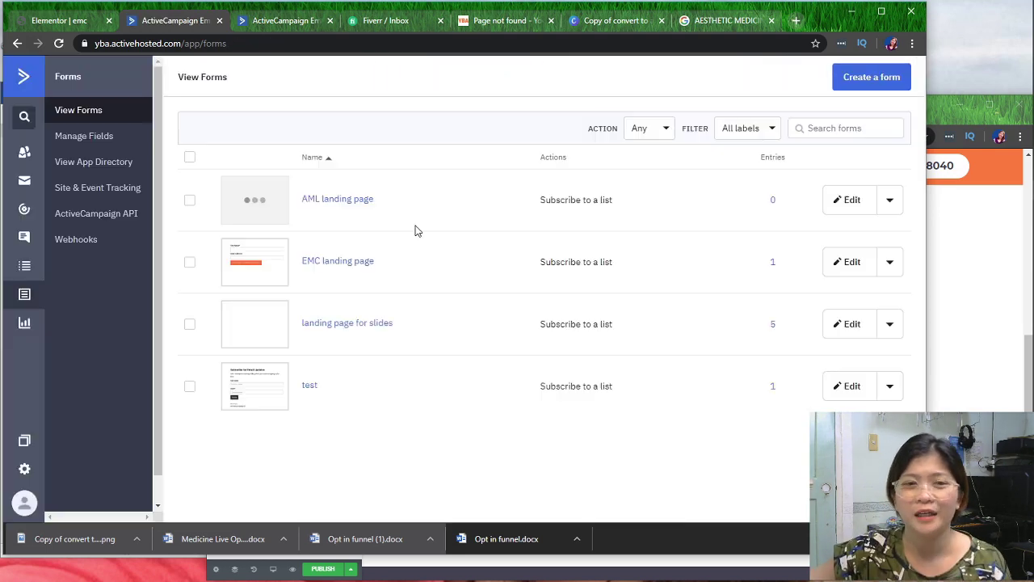
left_click(865, 207)
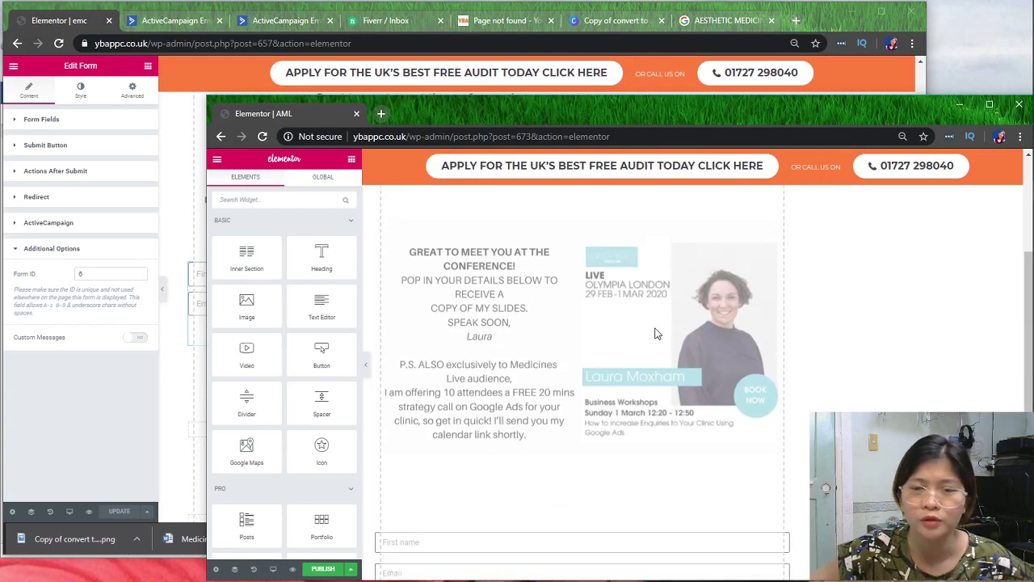
- In the Elementor AML page, set the Form widget's Form ID to 8 under its additional options
left_click(939, 311)
scroll(295, 388, "down", 5)
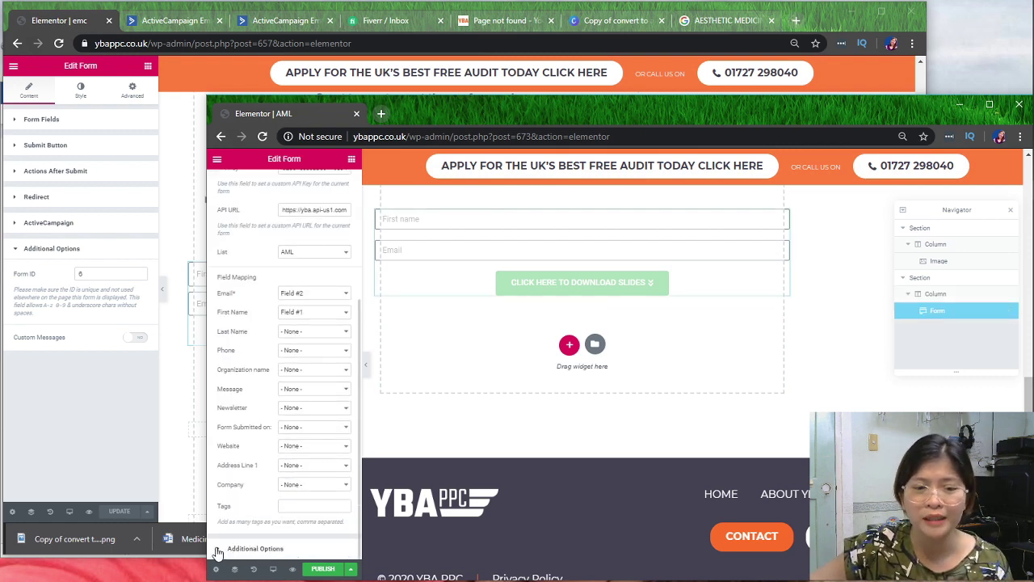
left_click(222, 550)
left_click(304, 369)
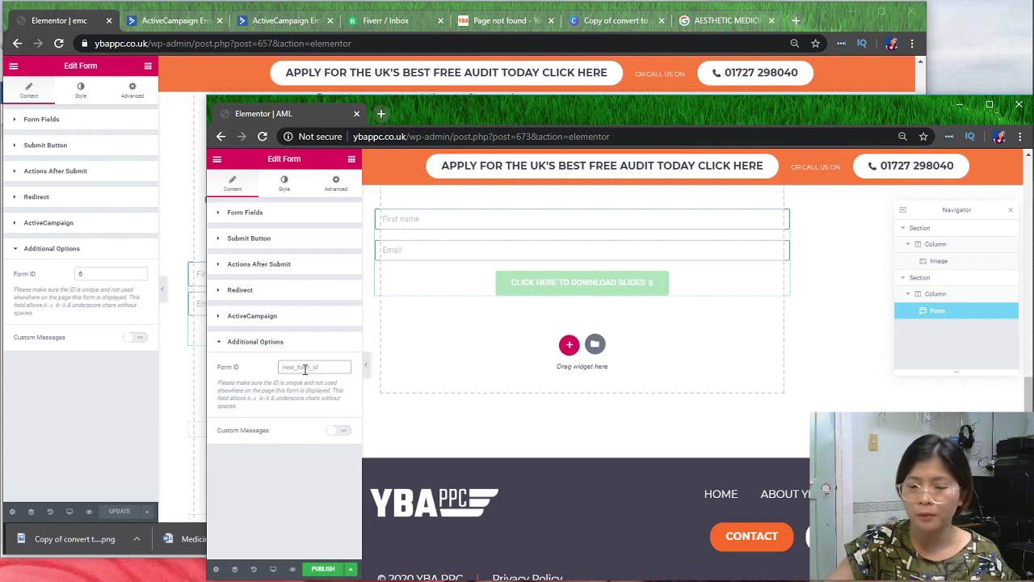
type("8")
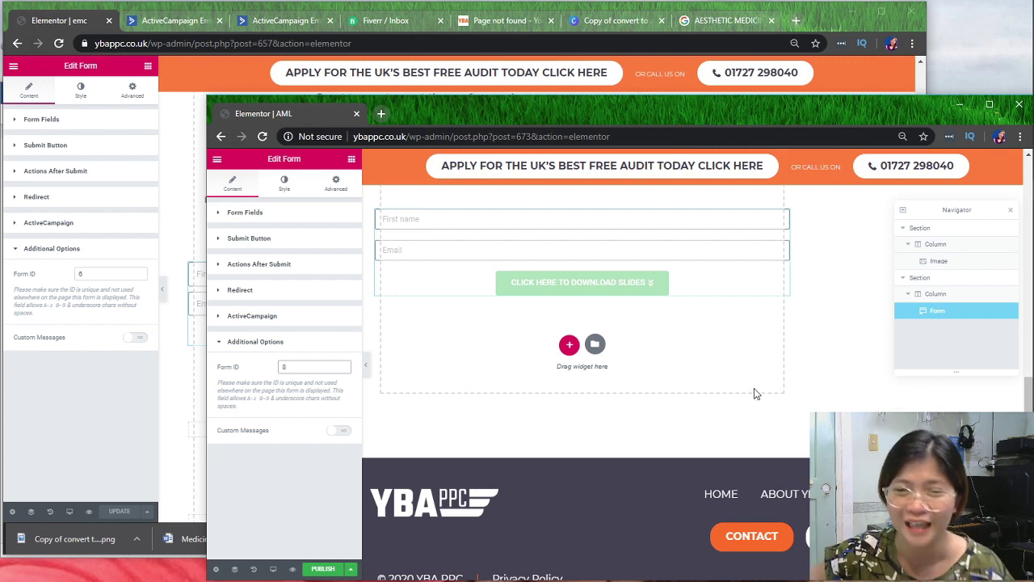
- Move the Form widget into the upper section's column, directly beneath the conference image
scroll(672, 350, "up", 3)
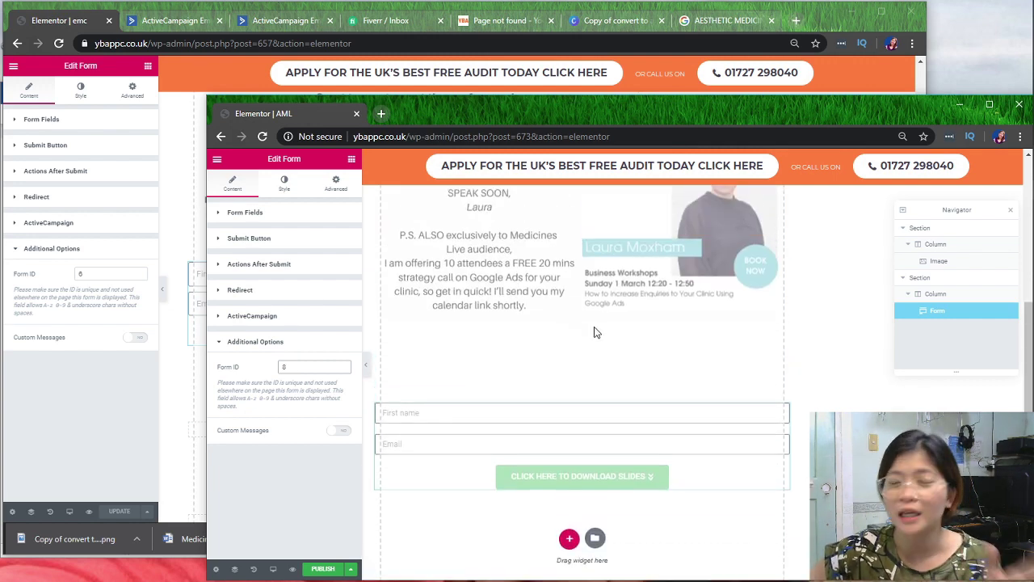
scroll(595, 331, "up", 2)
scroll(453, 307, "down", 3)
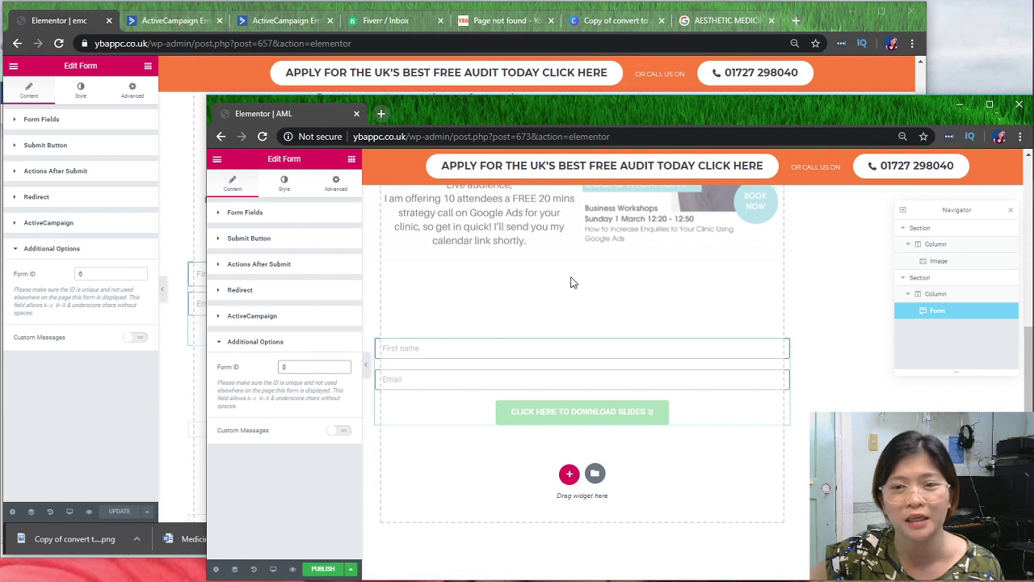
scroll(623, 275, "up", 2)
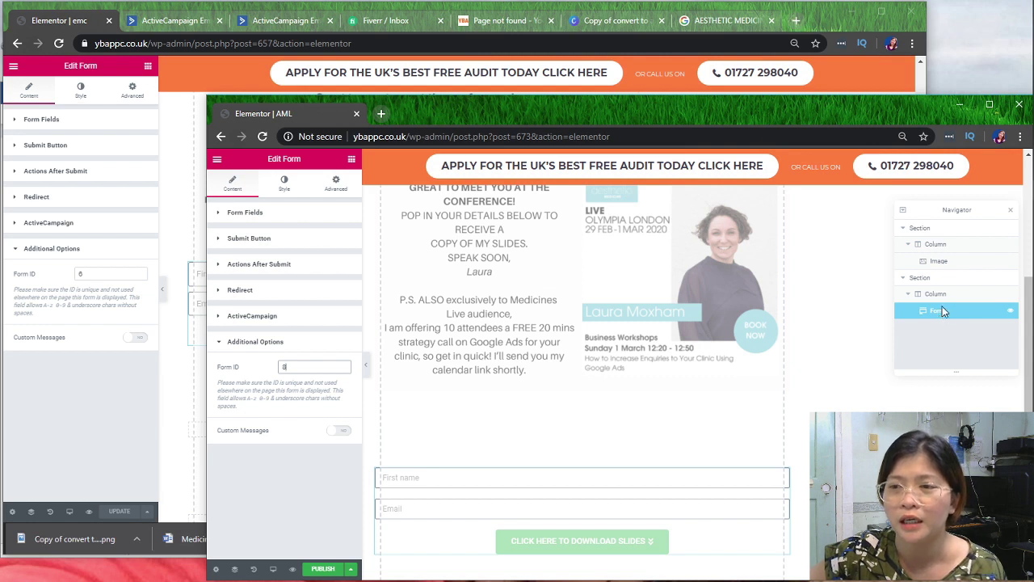
left_click_drag(942, 308, 940, 278)
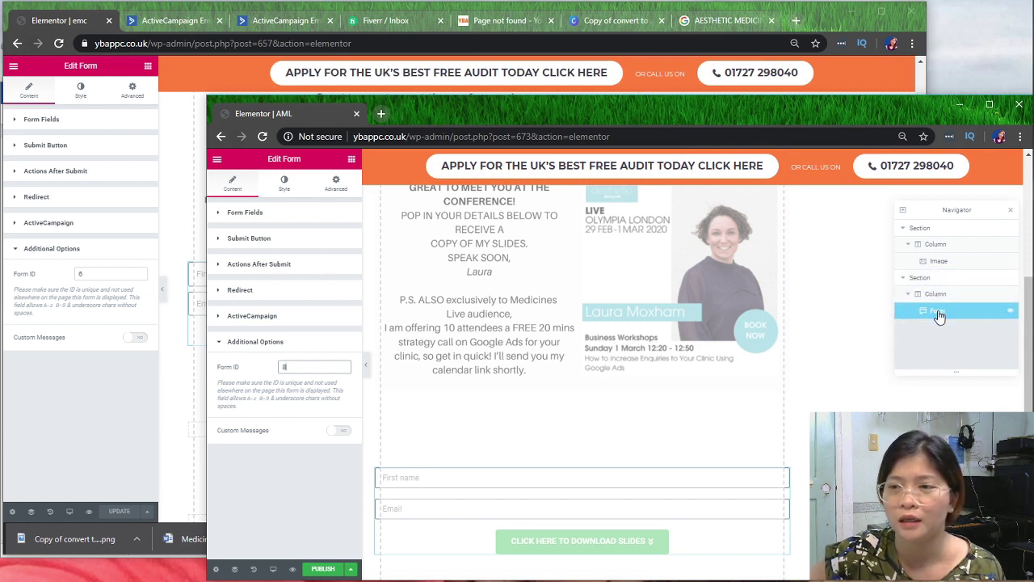
left_click_drag(937, 316, 937, 277)
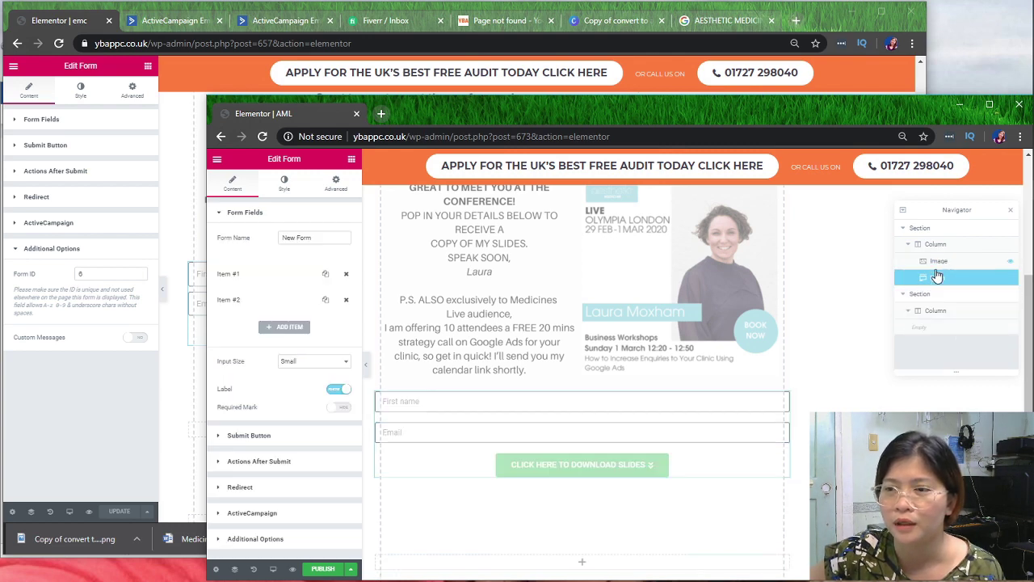
scroll(592, 401, "down", 2)
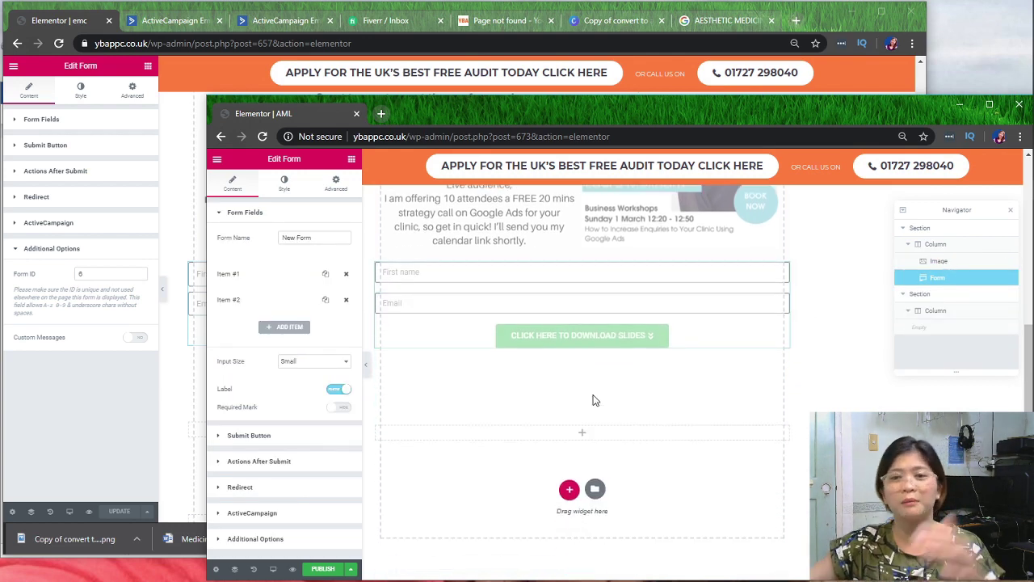
scroll(604, 328, "up", 2)
- Add a Spacer widget between the image and the form, and reduce its space to a small gap
left_click(351, 159)
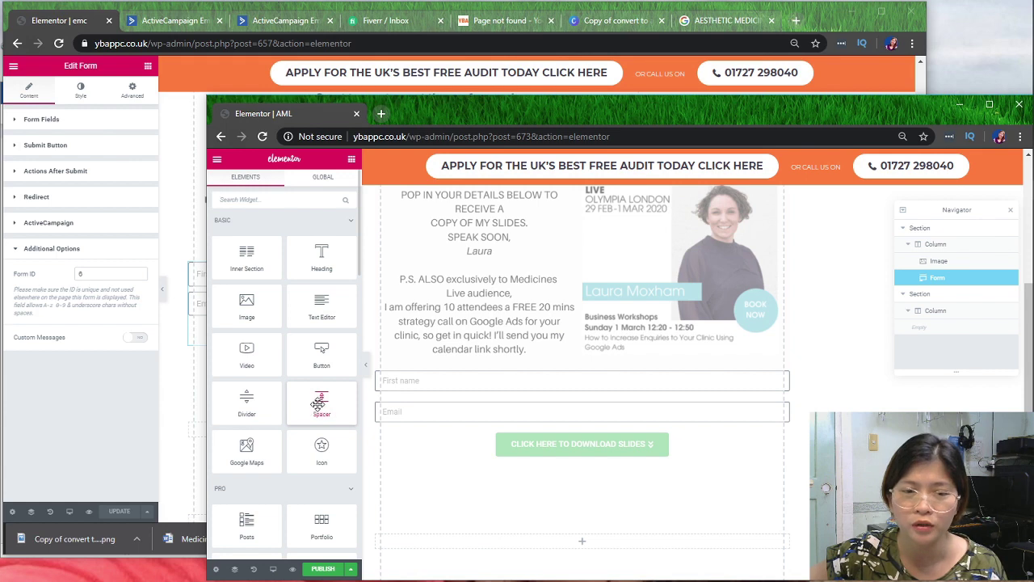
left_click_drag(320, 402, 606, 425)
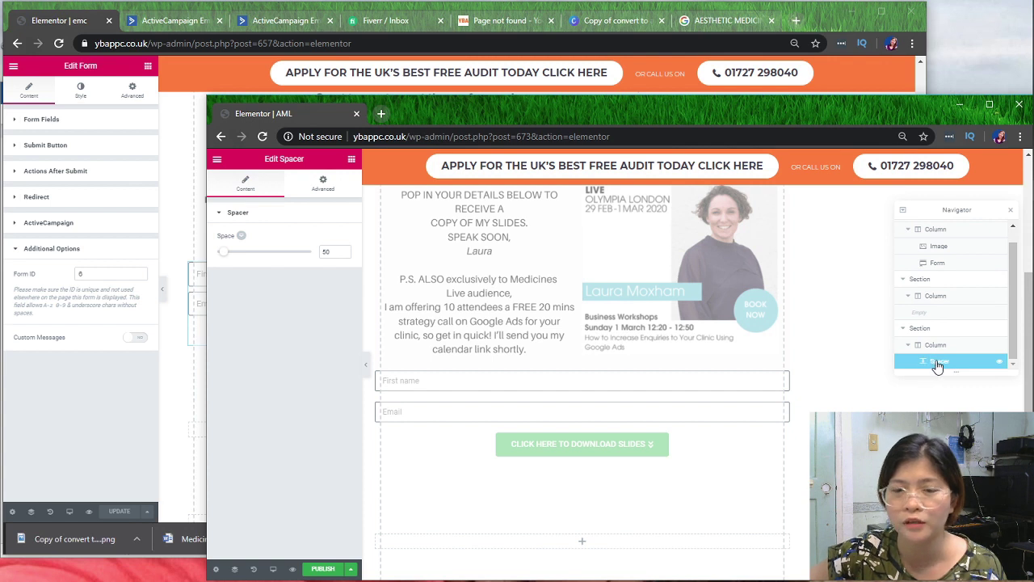
left_click_drag(937, 366, 937, 339)
left_click_drag(937, 292, 937, 279)
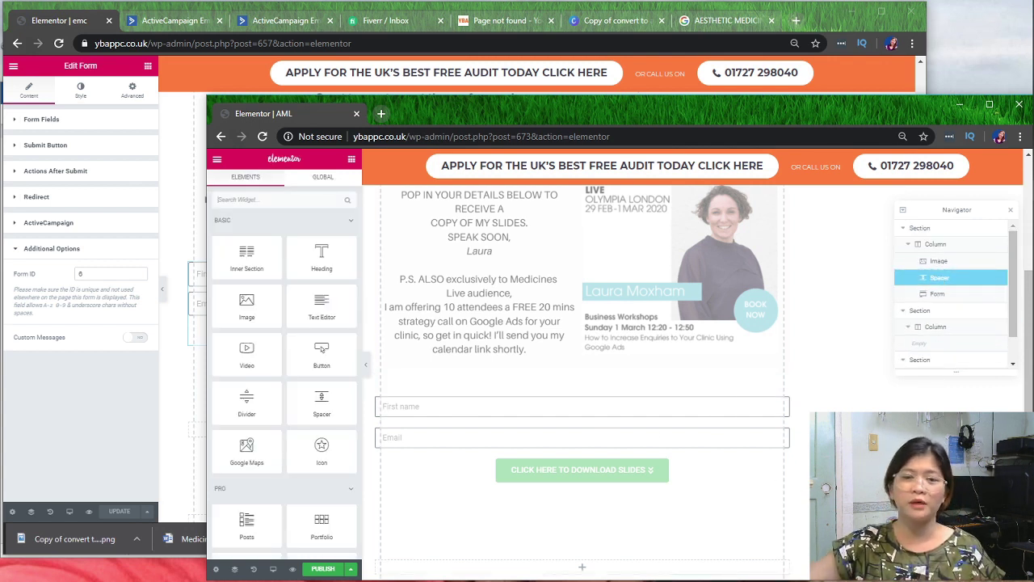
left_click_drag(231, 254, 218, 255)
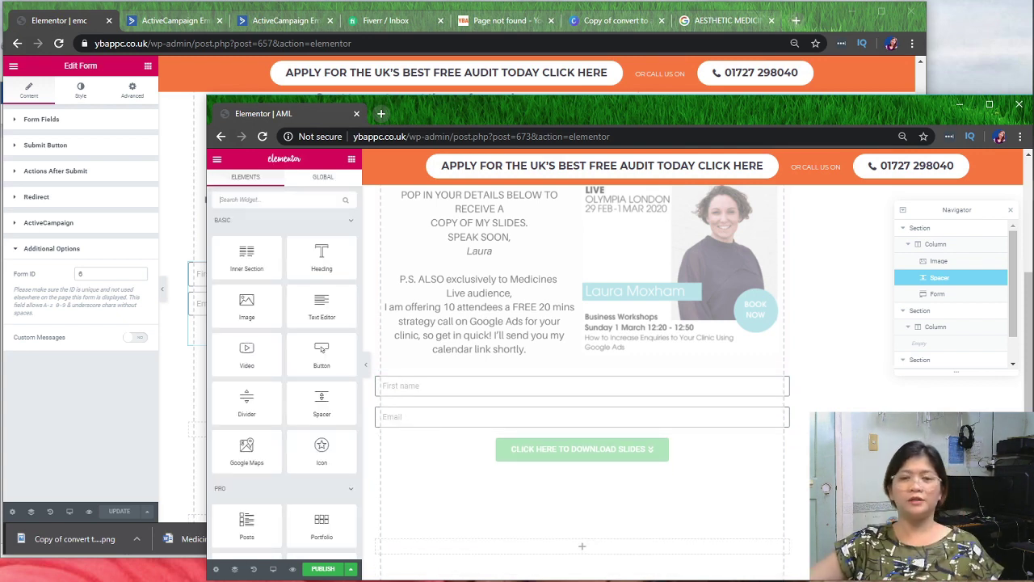
- Publish the AML page and open the live version to check the layout of the image and form
scroll(709, 375, "down", 5)
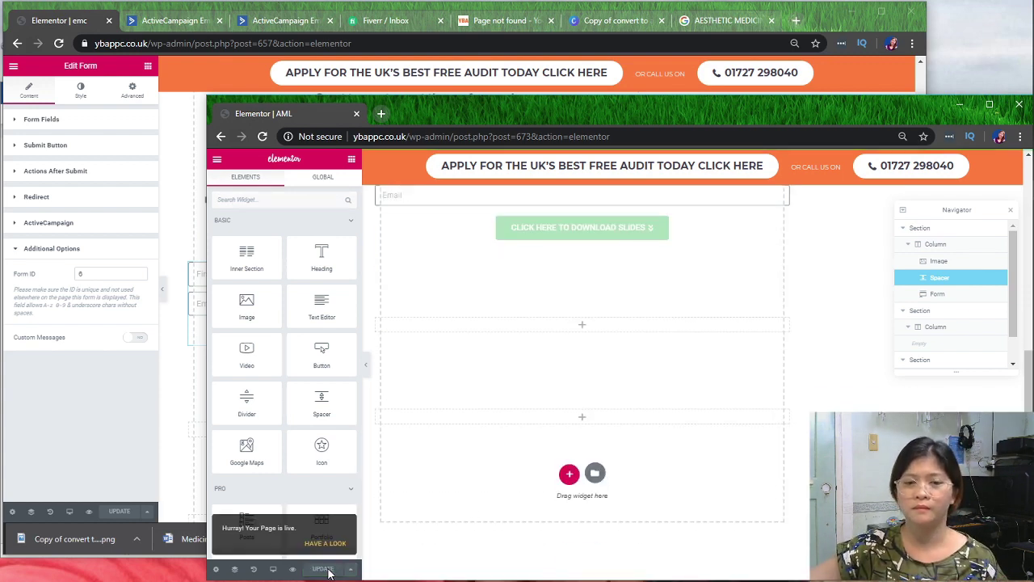
left_click(326, 540)
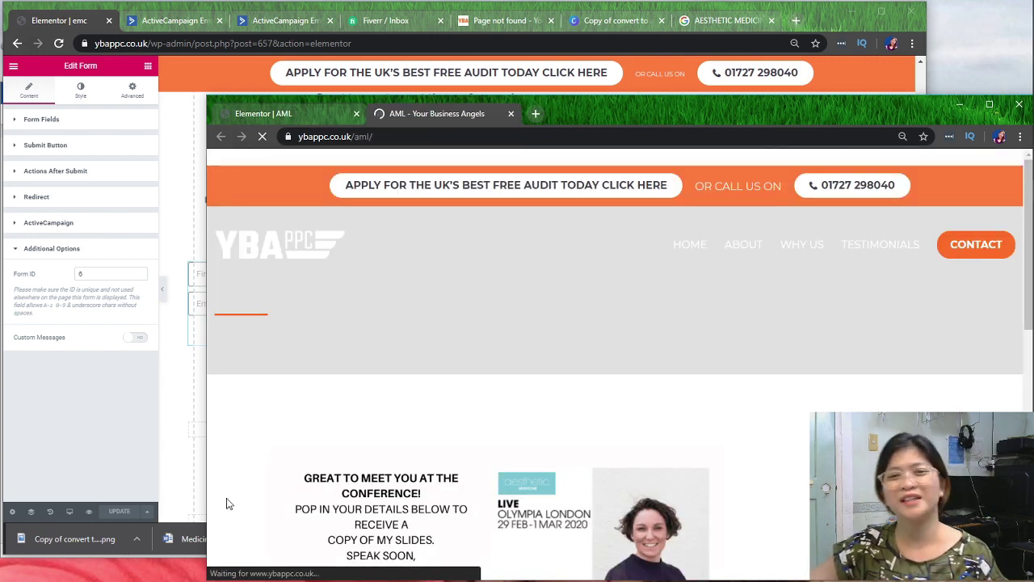
scroll(524, 412, "down", 3)
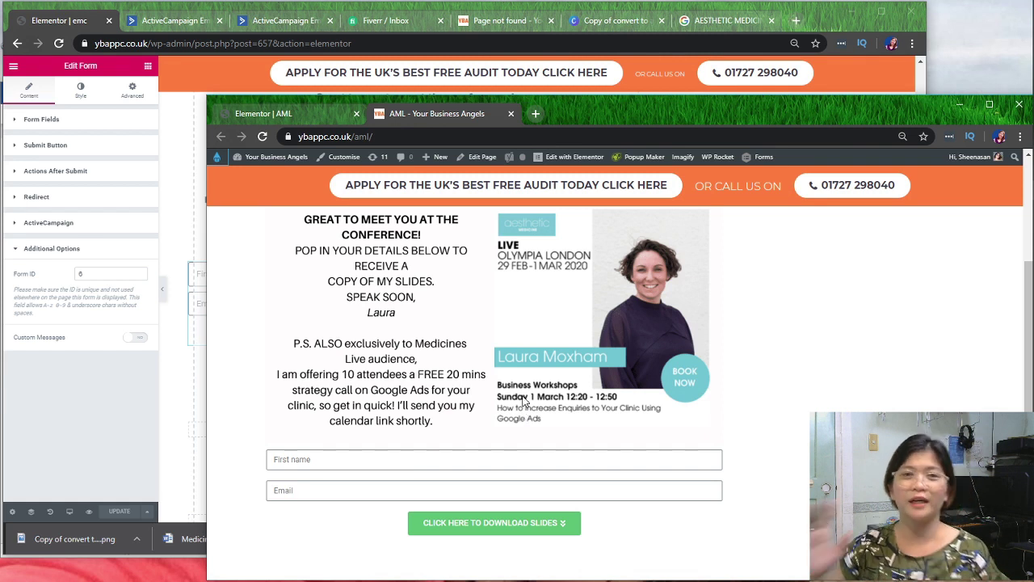
scroll(482, 313, "up", 1)
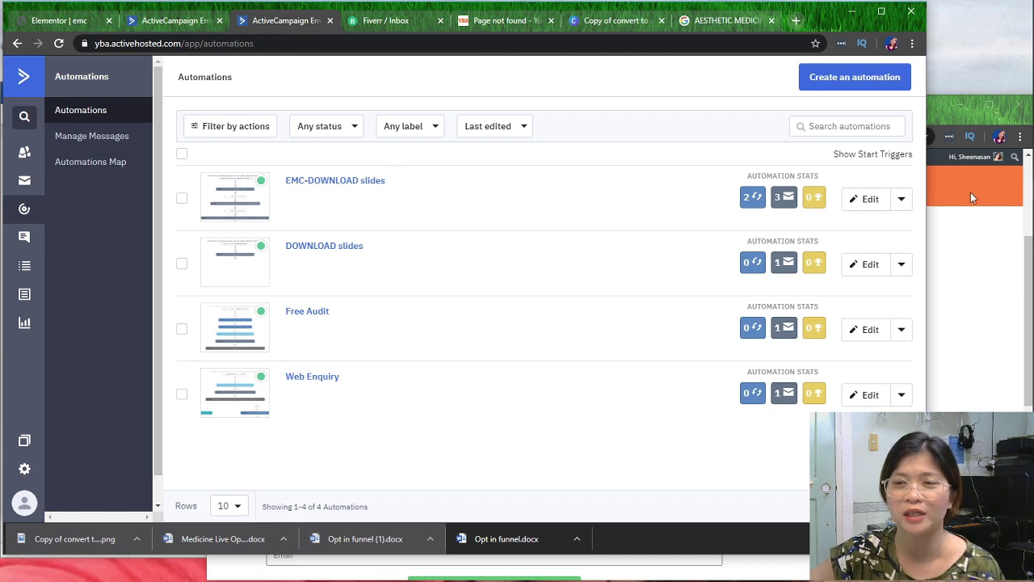
- Create an ActiveCampaign automation from scratch with a start trigger for contacts subscribing to the AML list
left_click(903, 200)
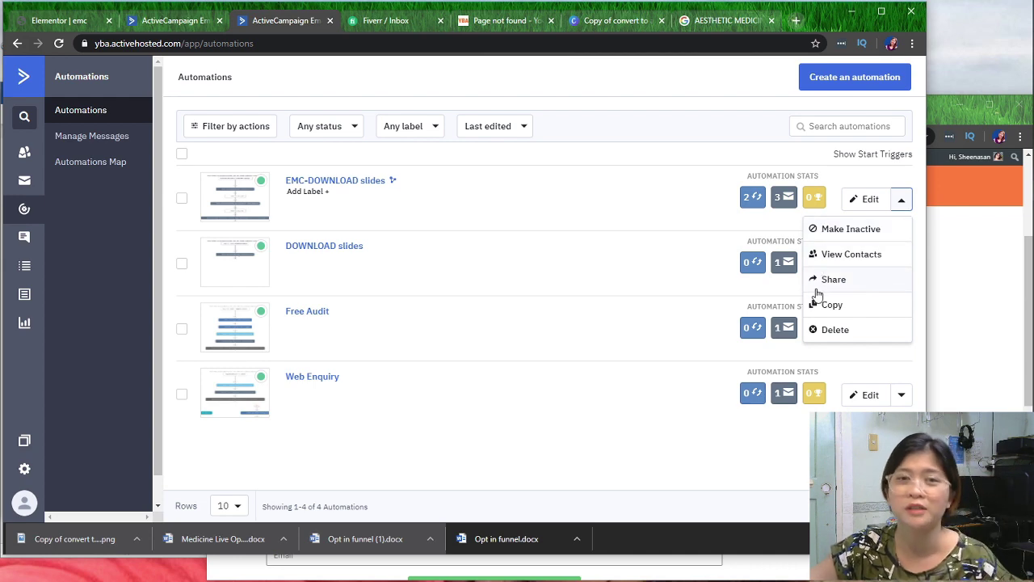
left_click(833, 77)
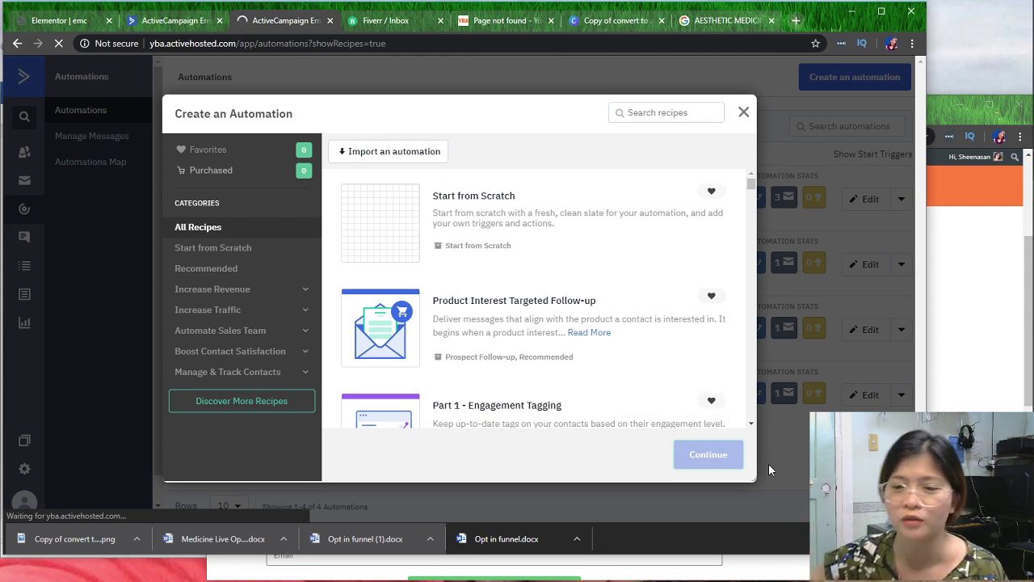
key("ctrl+shift+Tab")
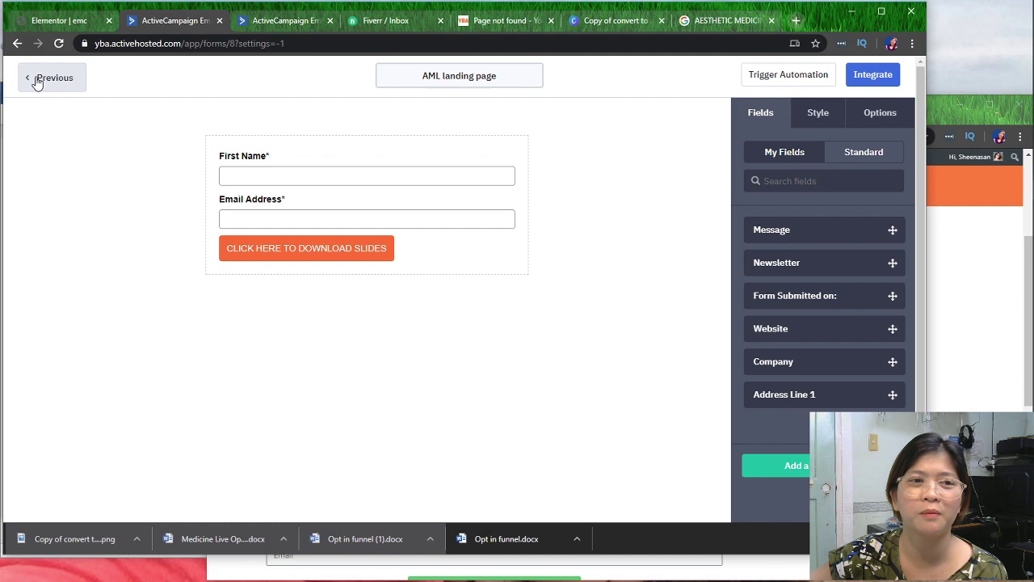
left_click(267, 20)
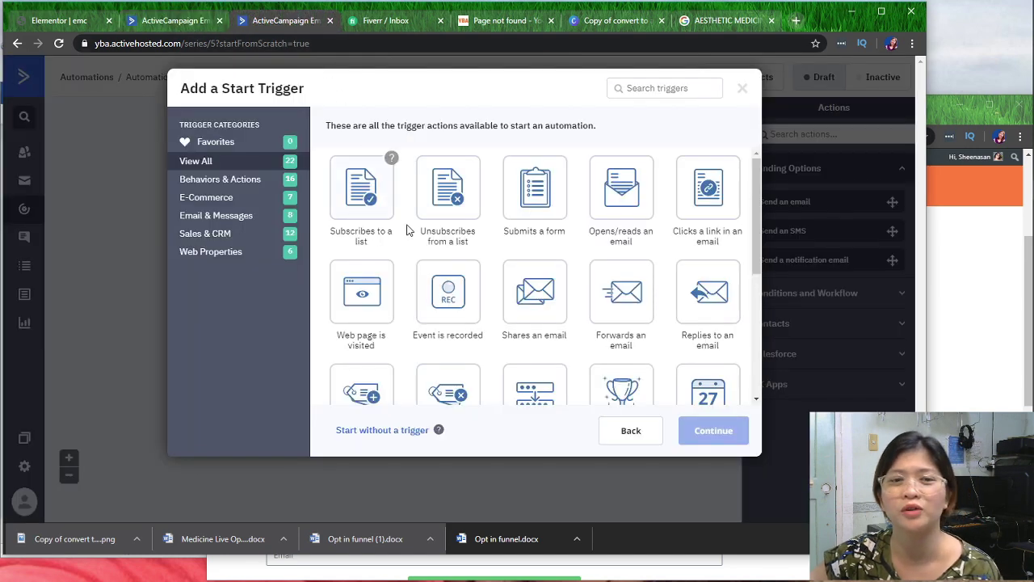
left_click(365, 180)
left_click(713, 430)
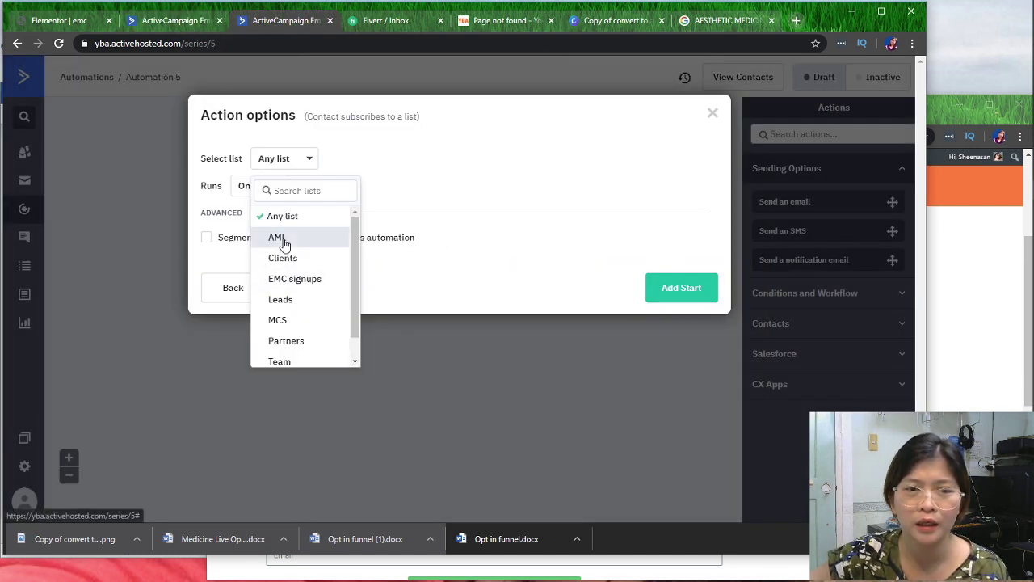
left_click(277, 237)
left_click(660, 295)
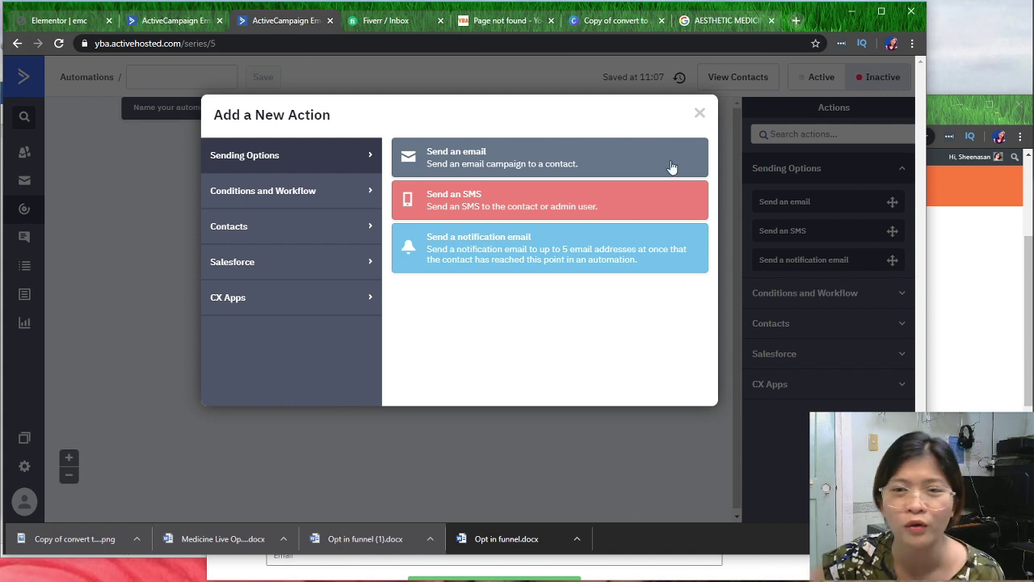
- Dismiss the new action dialog and name the automation AML landing page
left_click(138, 74)
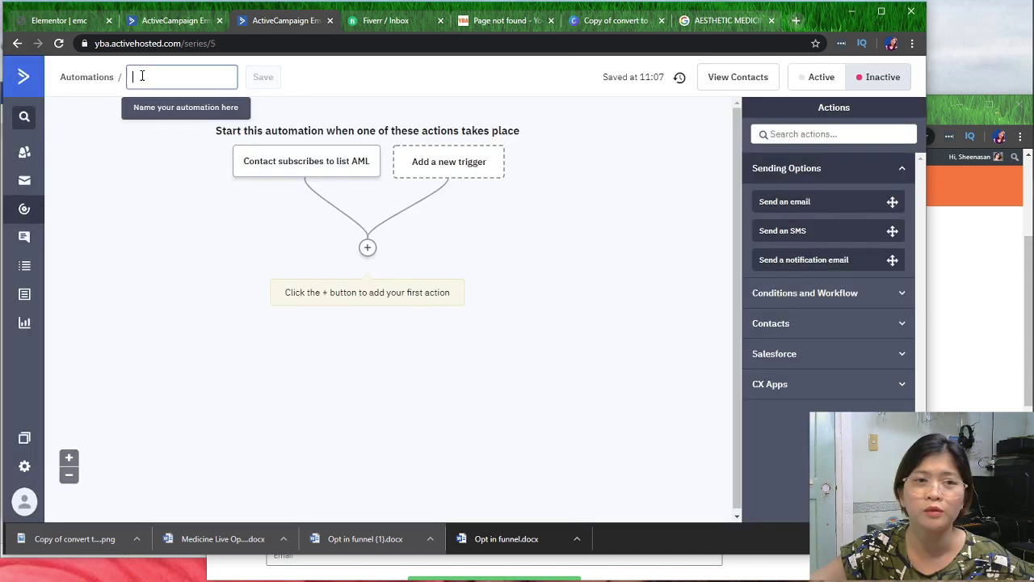
type("AML")
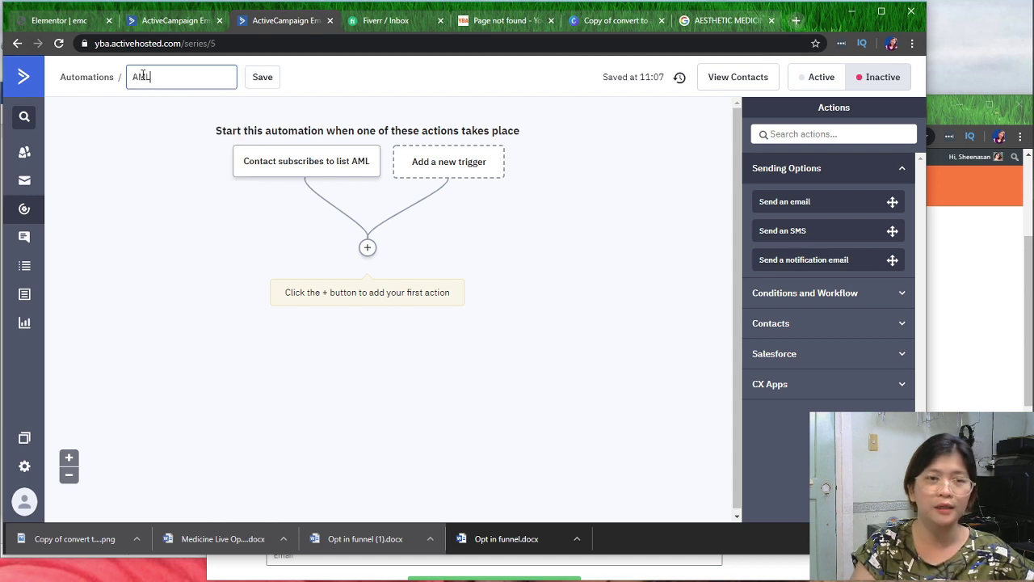
type(" landing page")
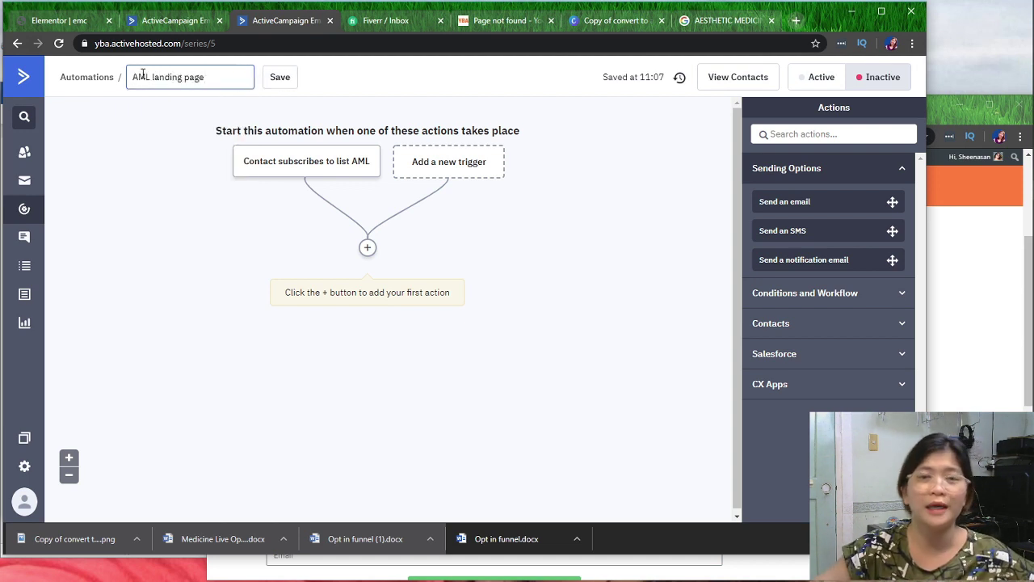
left_click(279, 78)
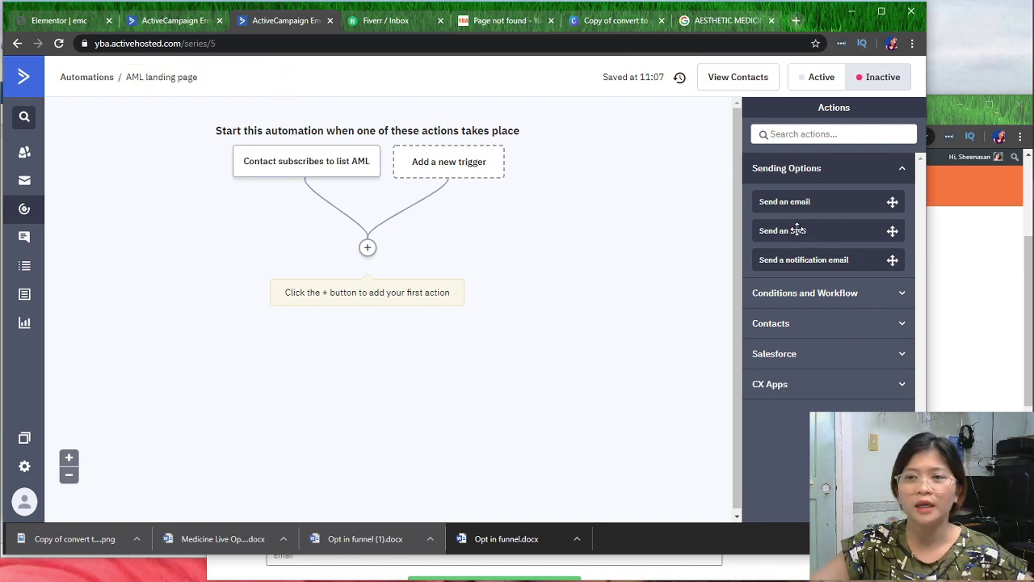
- Add a Send an email action under the start trigger, begin creating its new email, and bring up the Email 1 copy in the Word document
left_click_drag(790, 205, 415, 259)
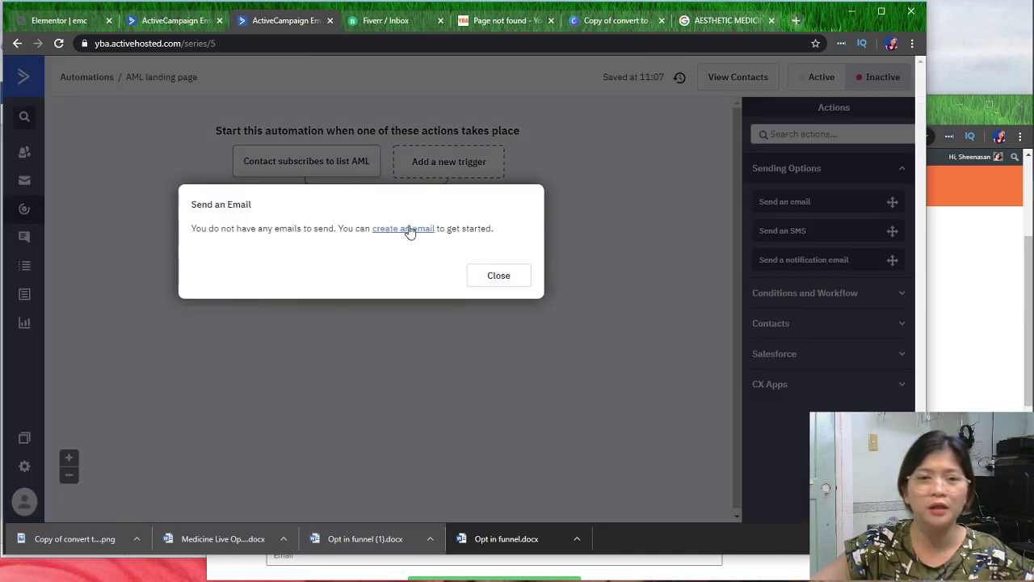
left_click(408, 228)
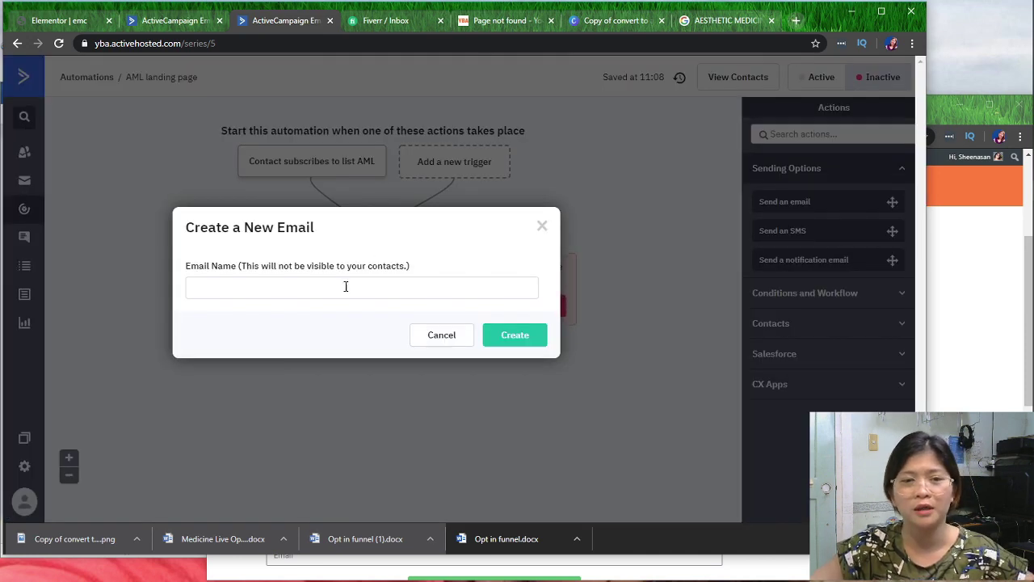
key("alt+Tab")
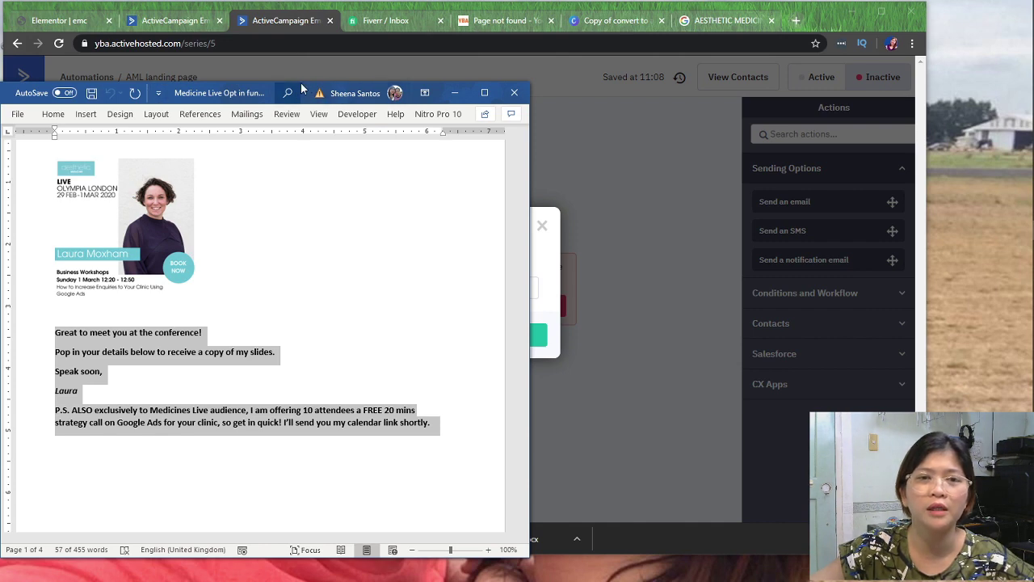
left_click_drag(302, 87, 813, 110)
scroll(753, 339, "up", 2)
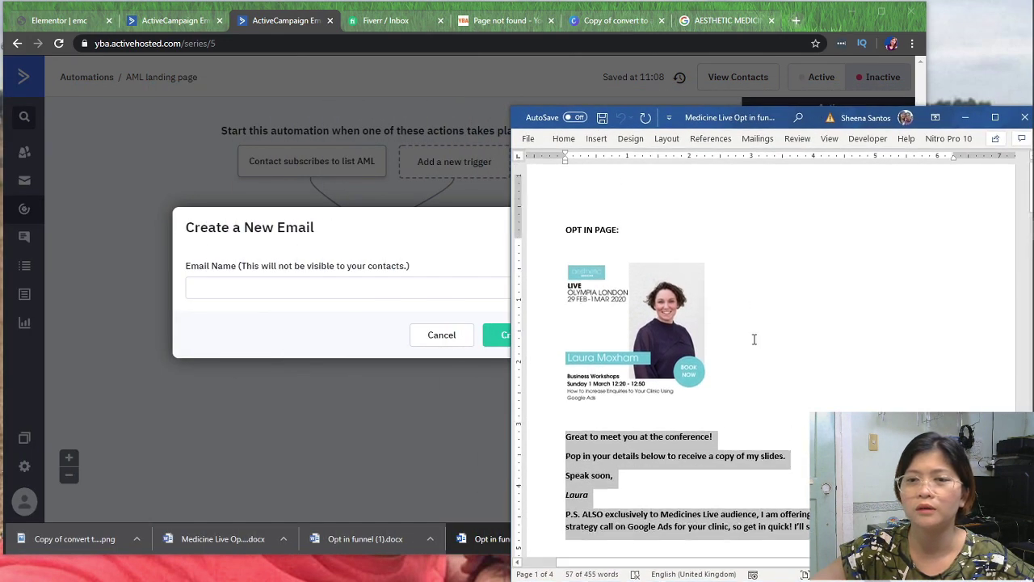
scroll(753, 339, "down", 10)
- Name the new email "email 1: Your Aesthetics Medicine Live Google Ads Slide", copying the subject from the Word document, and create it
left_click(357, 282)
key("Return")
key("Return")
type("email 1")
key("alt+Tab")
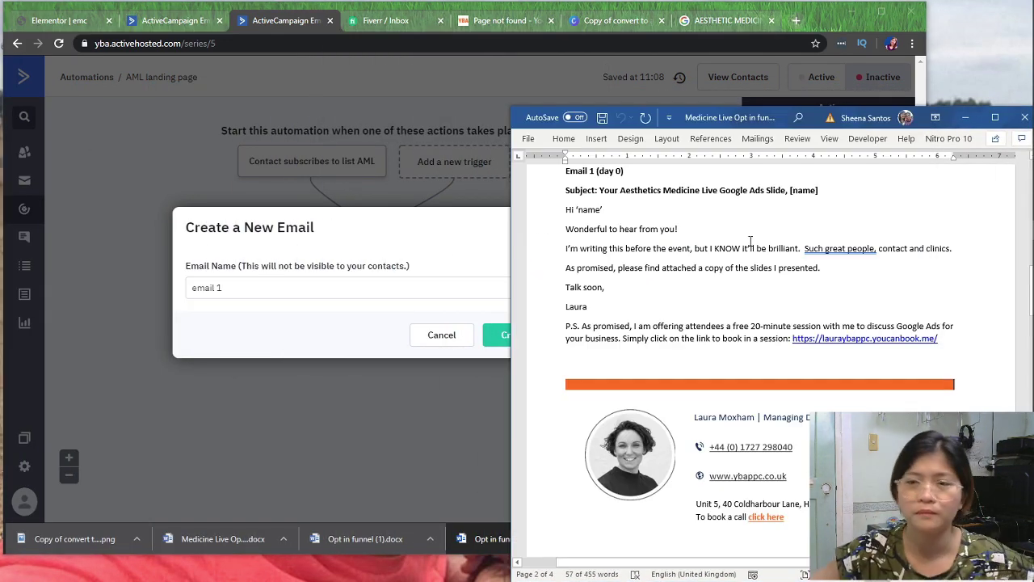
left_click_drag(599, 189, 787, 190)
key("ctrl+c")
key("alt+Tab")
type(":")
key("ctrl+v")
left_click(512, 335)
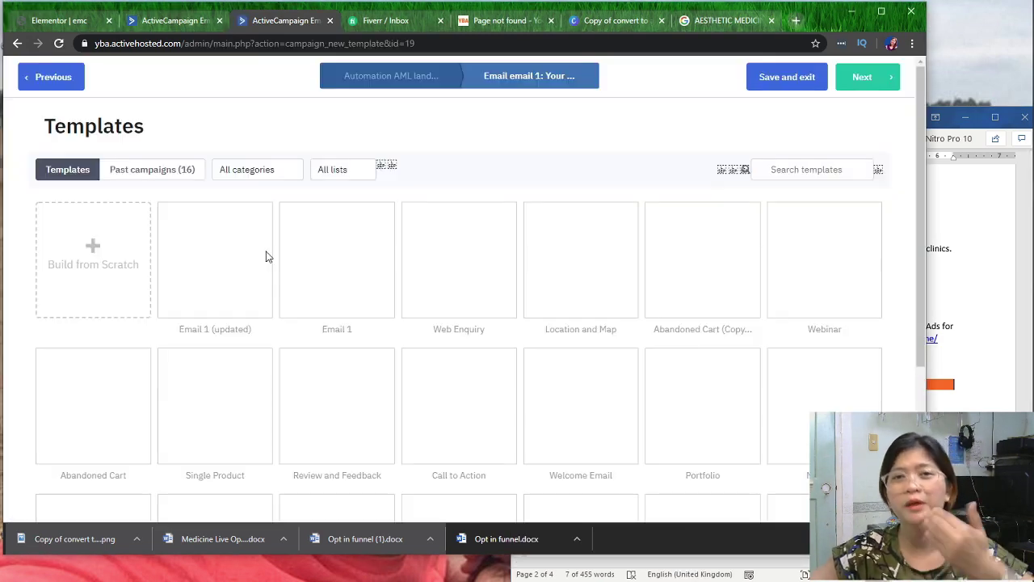
- Use the Email 1 (updated) template and set the email subject to "Your Aesthetics Medicine Live Google Ads Slide"
mouse_move(260, 257)
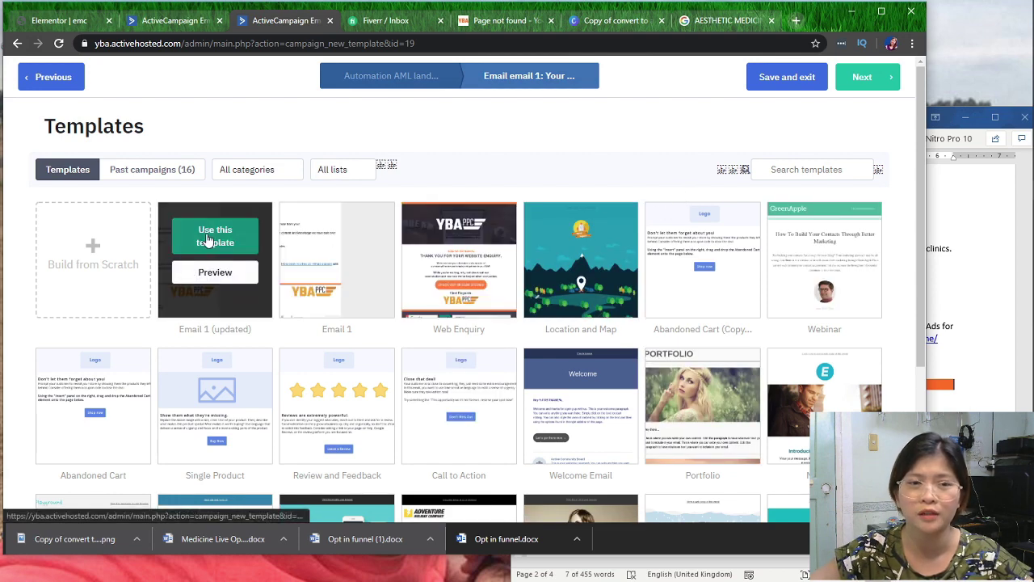
left_click(208, 240)
left_click(313, 189)
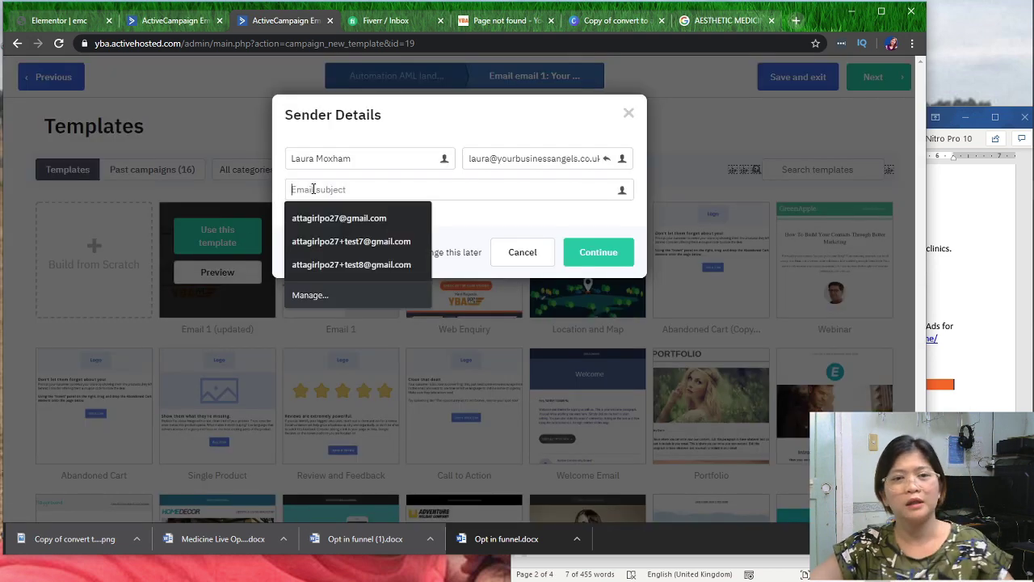
key("ctrl+v")
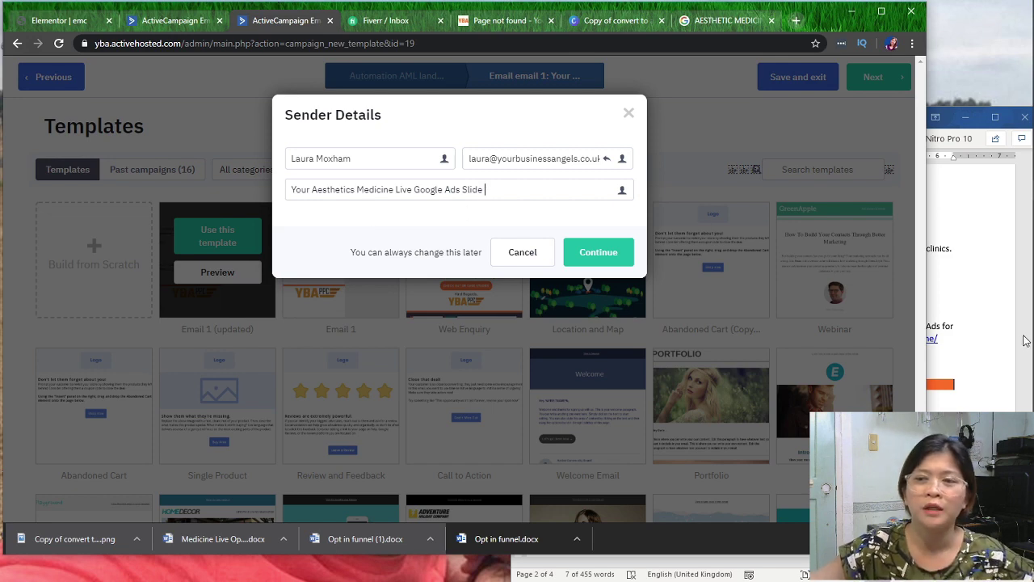
left_click(974, 346)
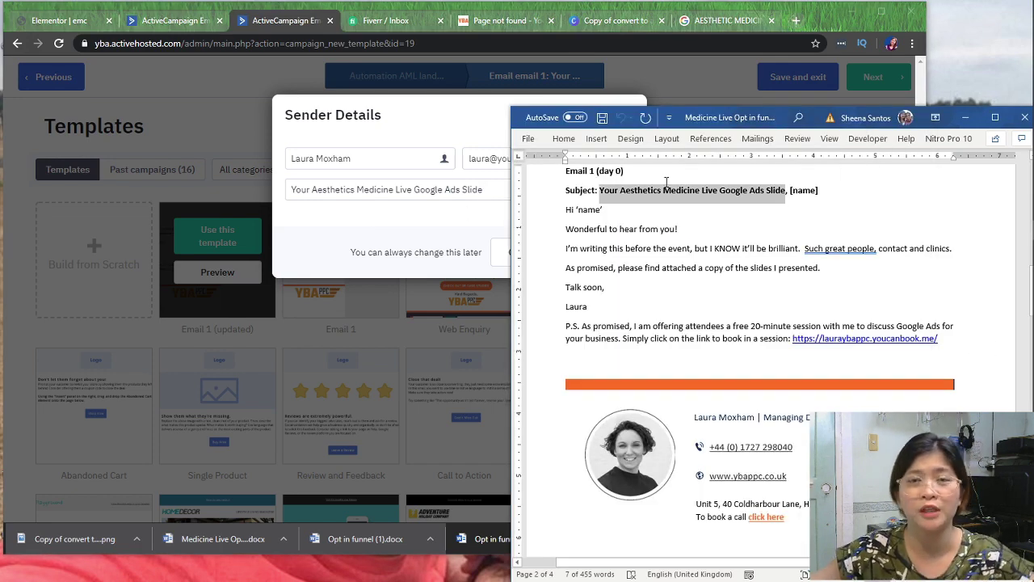
left_click(495, 190)
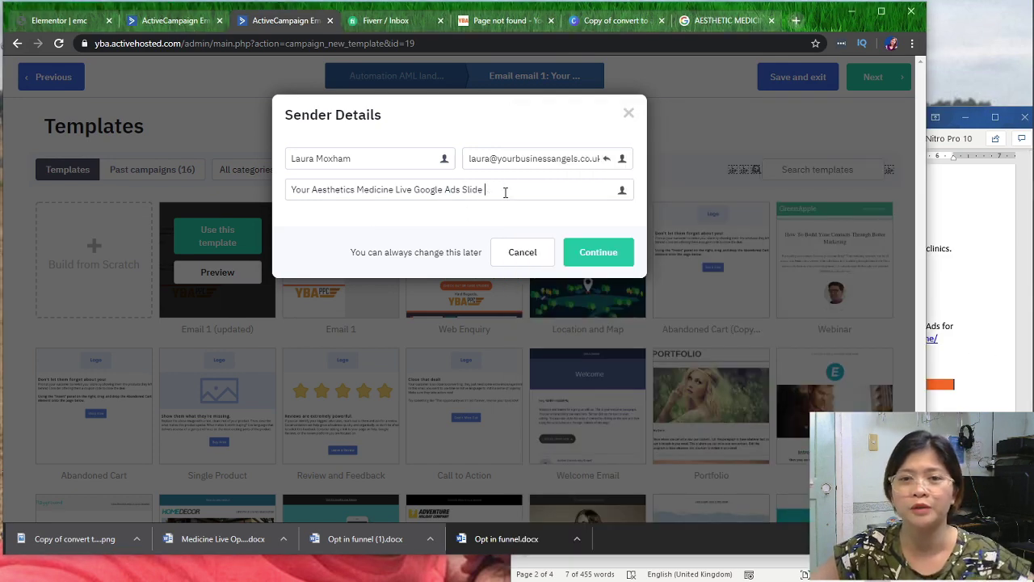
- Append the First Name personalization field to the email subject and continue to the email designer
left_click(625, 192)
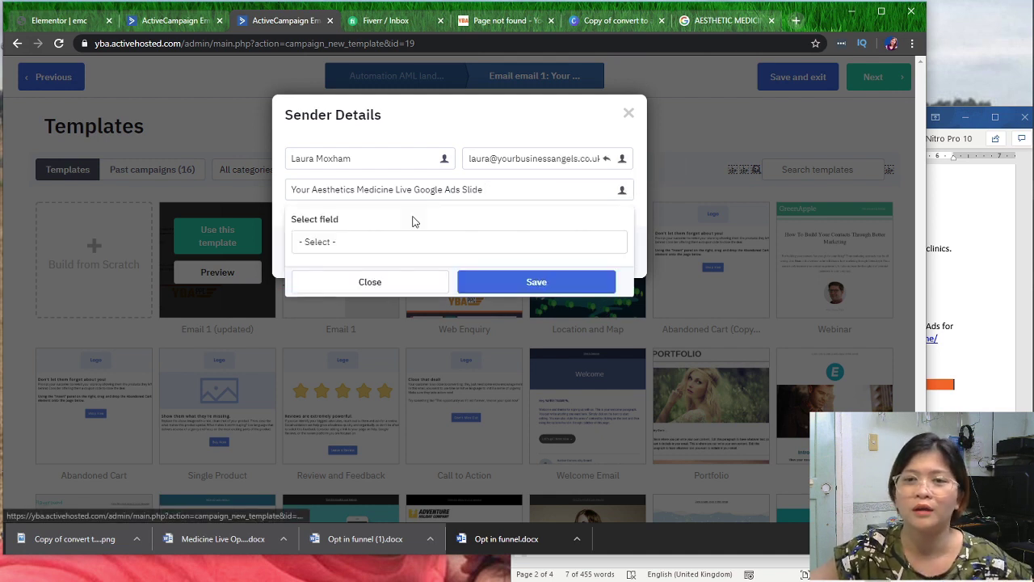
left_click(374, 242)
left_click(342, 319)
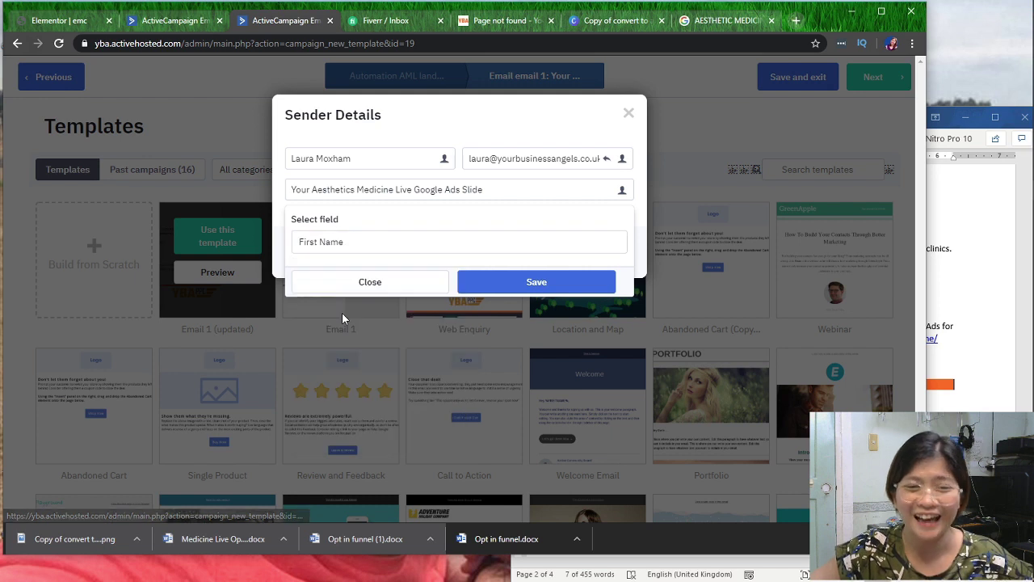
left_click(512, 283)
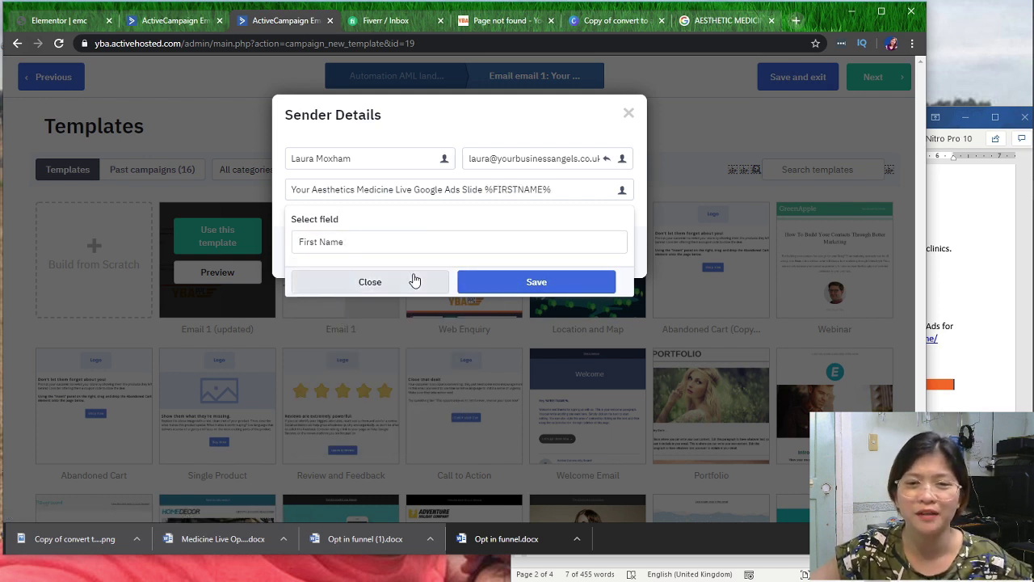
left_click(415, 281)
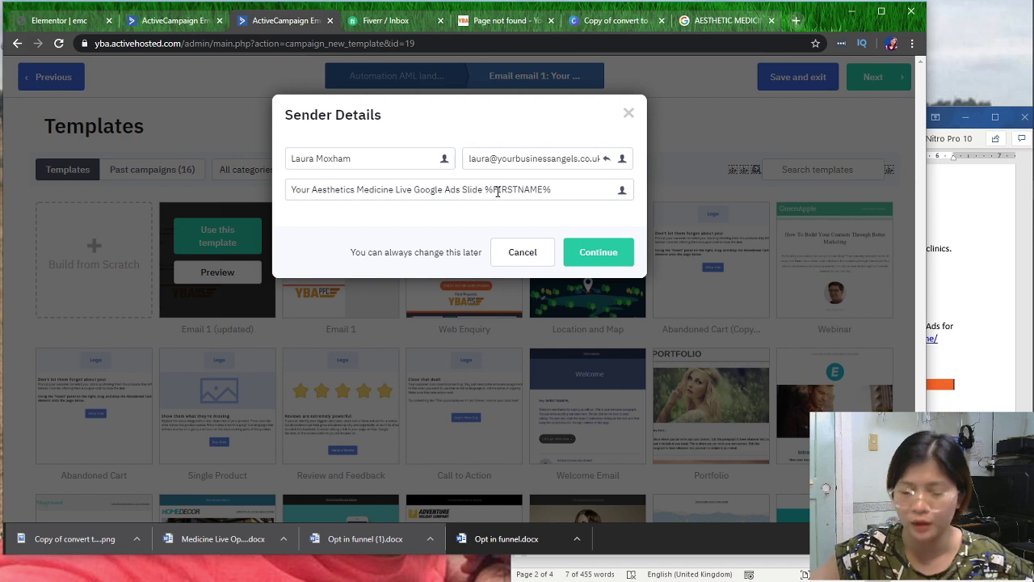
left_click(591, 255)
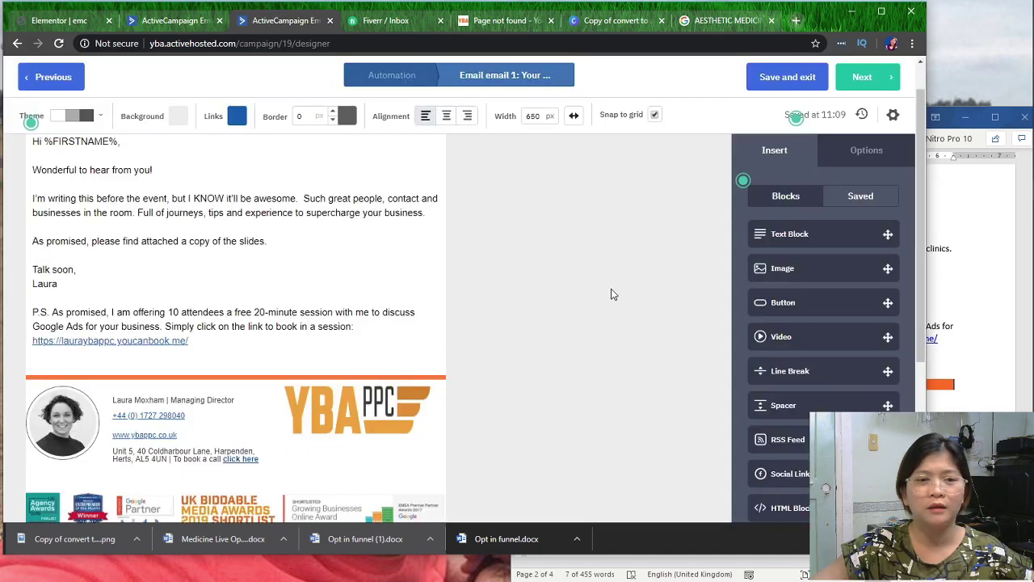
- Replace the email body below the greeting with the Email 1 text from the Word document, keeping blank lines between paragraphs
left_click(969, 275)
scroll(683, 244, "up", 1)
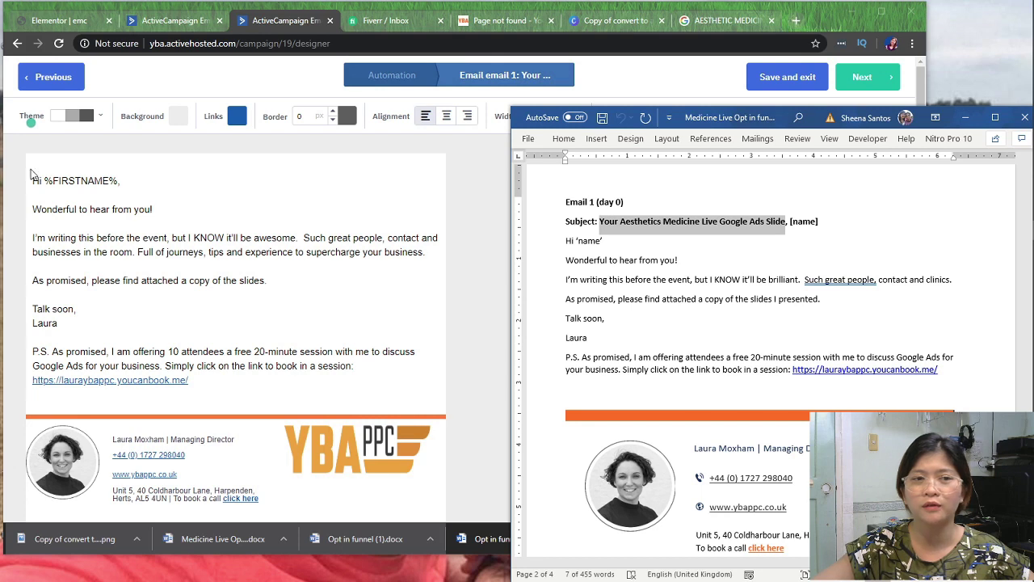
left_click_drag(565, 257, 939, 368)
key("ctrl+c")
left_click_drag(188, 380, 33, 210)
key("BackSpace")
key("ctrl+v")
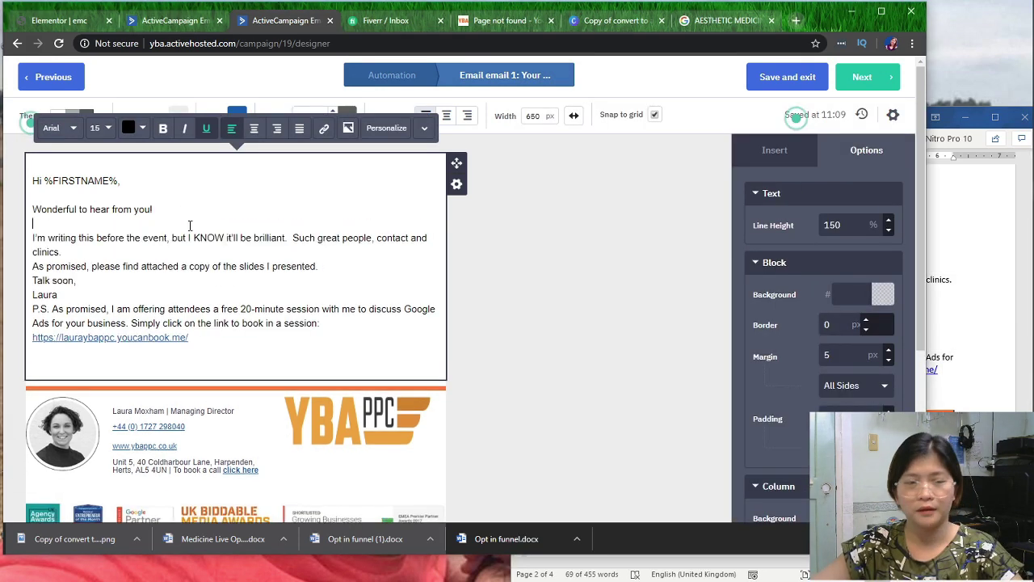
scroll(131, 317, "down", 3)
key("alt+Tab")
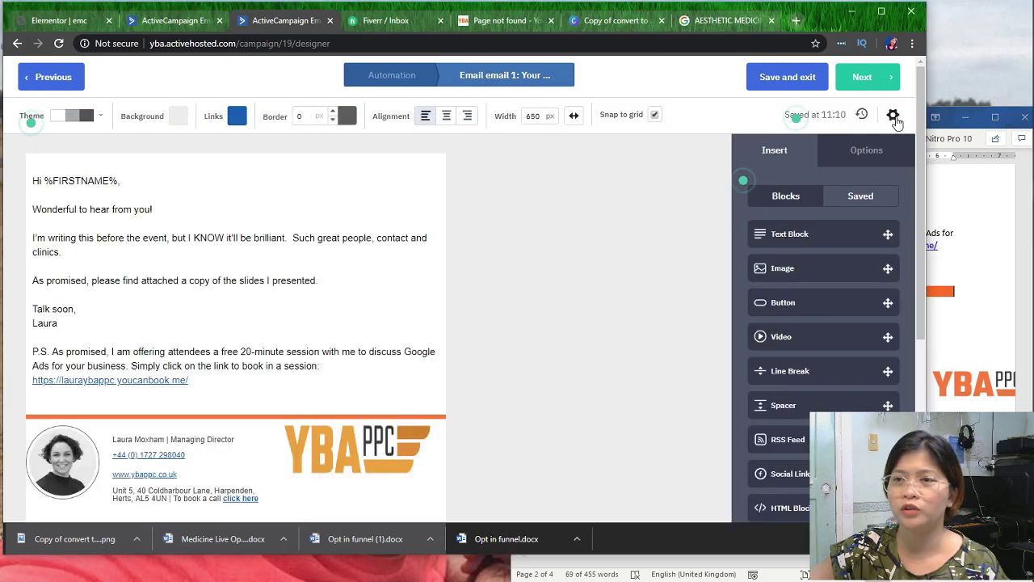
- Review the email's settings and examine its layout in the desktop and mobile preview
left_click(893, 114)
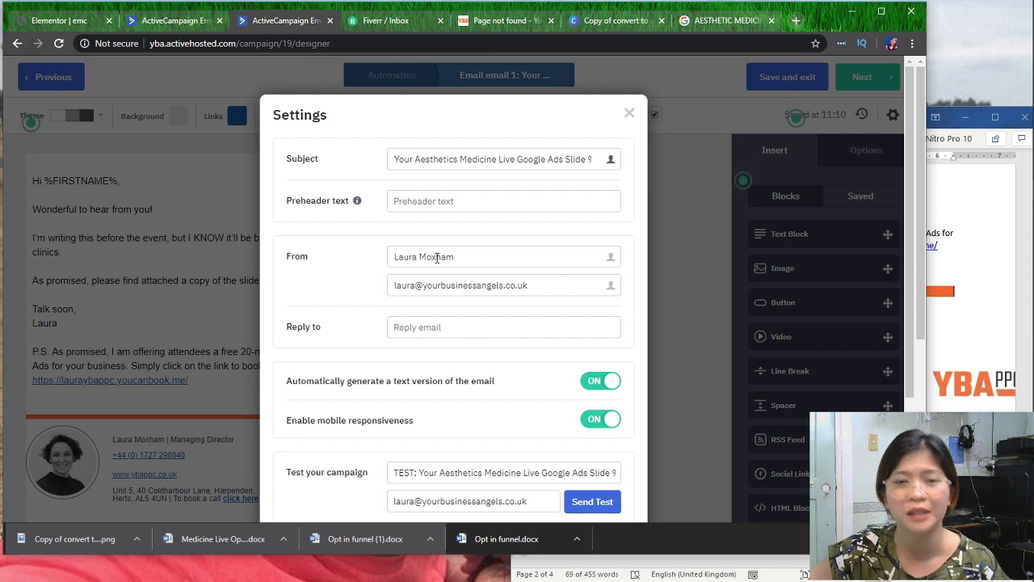
scroll(512, 250, "down", 2)
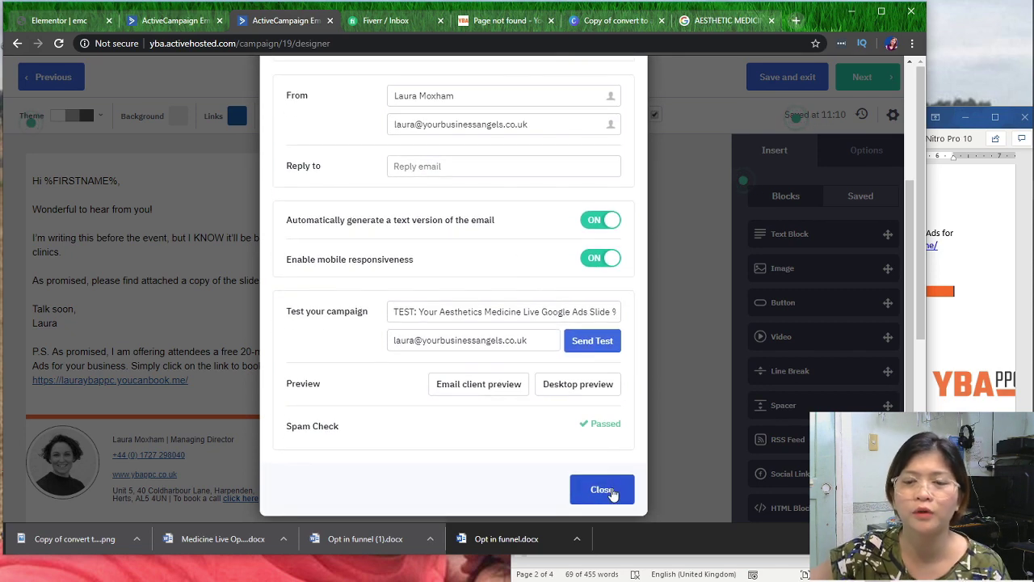
left_click(583, 394)
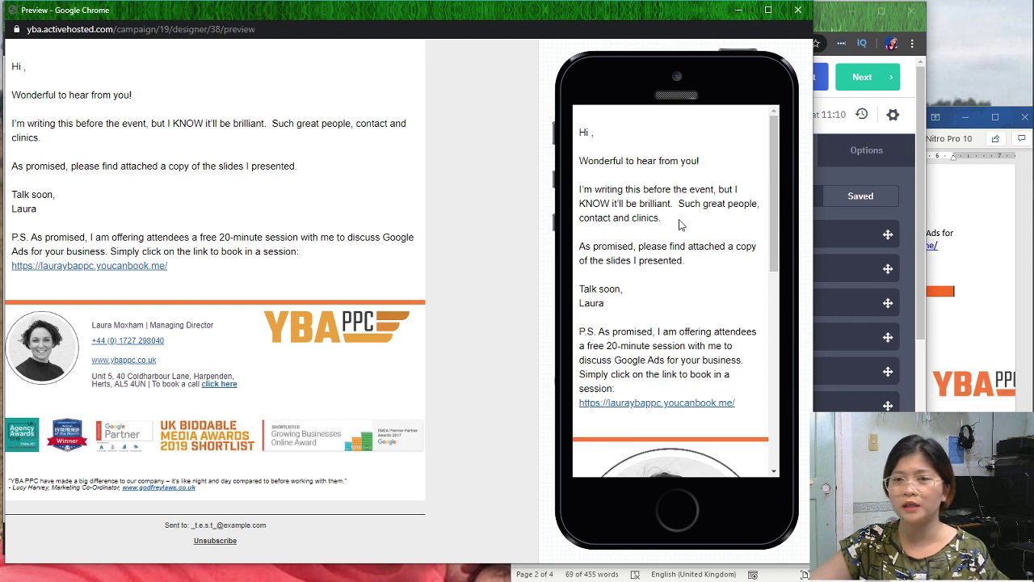
scroll(679, 225, "down", 1)
scroll(679, 227, "down", 6)
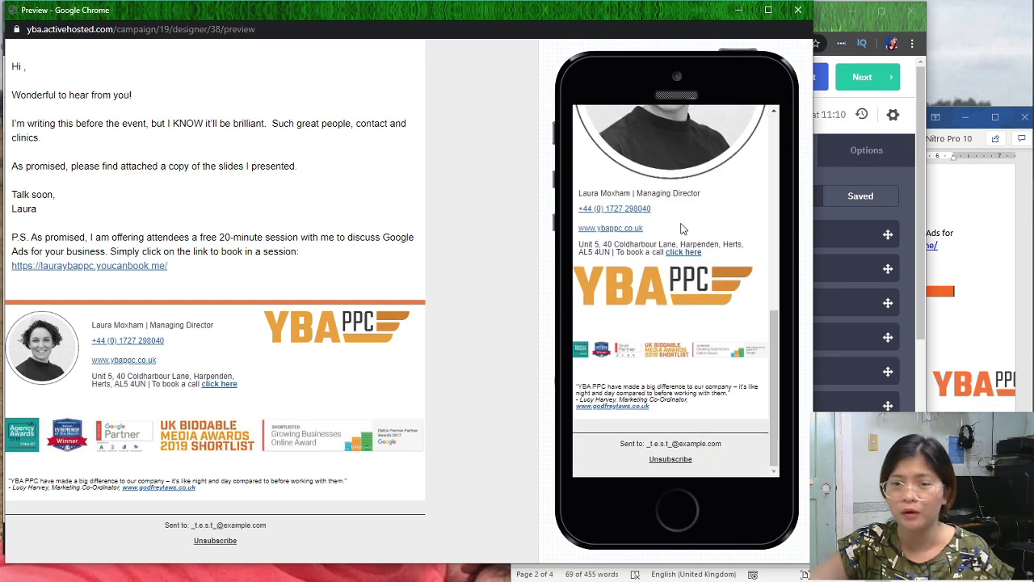
scroll(679, 227, "up", 3)
left_click(797, 10)
- Proceed to the campaign summary, finish the email, and return to the automation
left_click(862, 77)
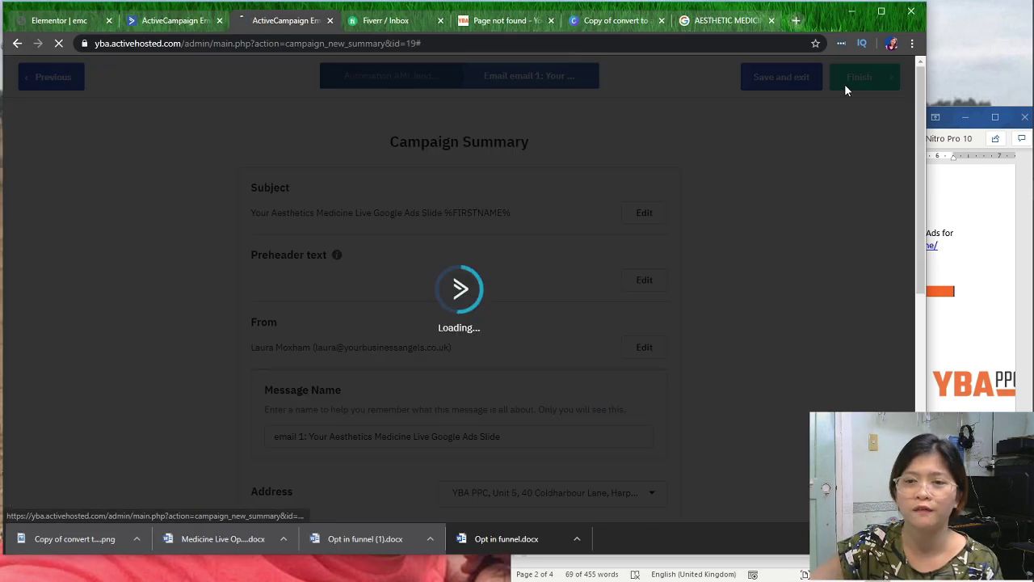
left_click(844, 89)
left_click(508, 336)
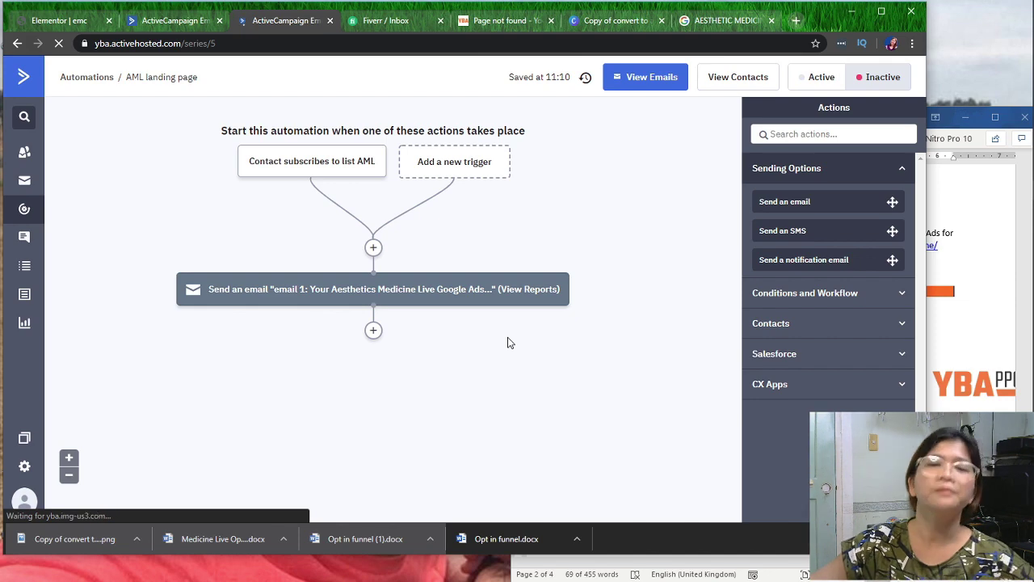
- Check Email 2's send day in the Word document and add a 1-day Wait after the first email in the automation
key("alt+Tab")
scroll(755, 323, "up", 3)
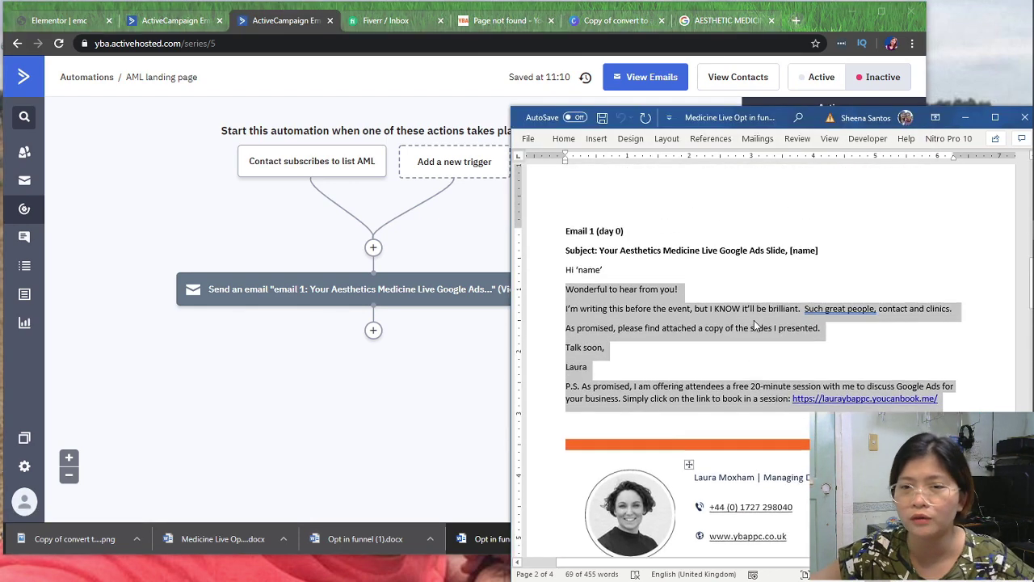
left_click(756, 323)
scroll(756, 323, "down", 6)
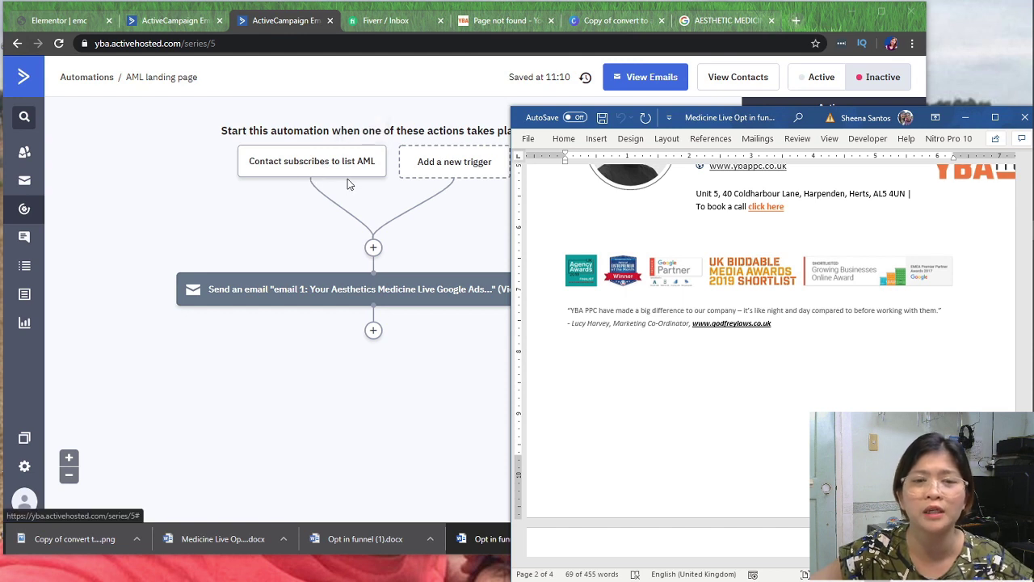
mouse_move(332, 295)
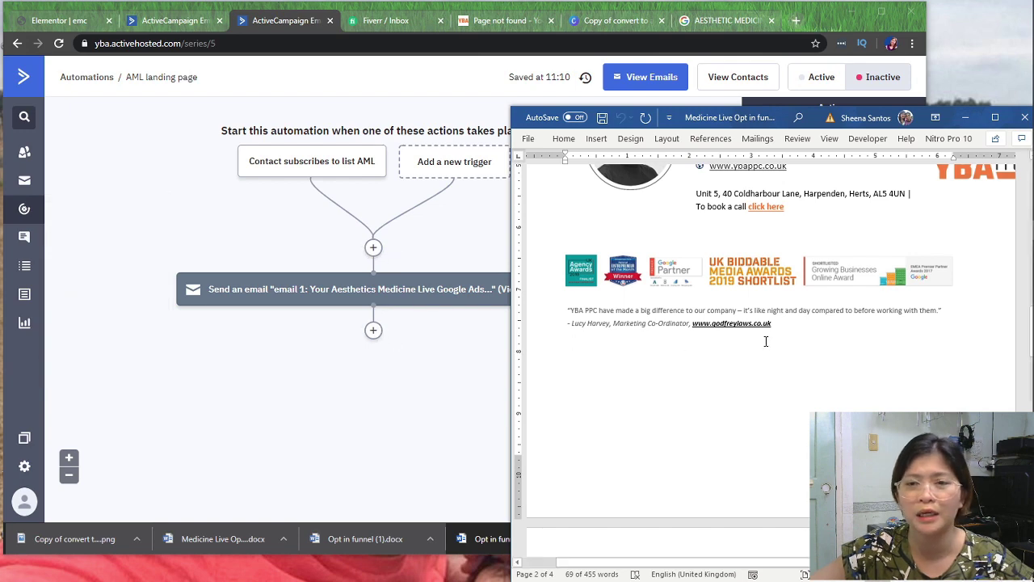
scroll(766, 341, "down", 5)
scroll(766, 342, "down", 4)
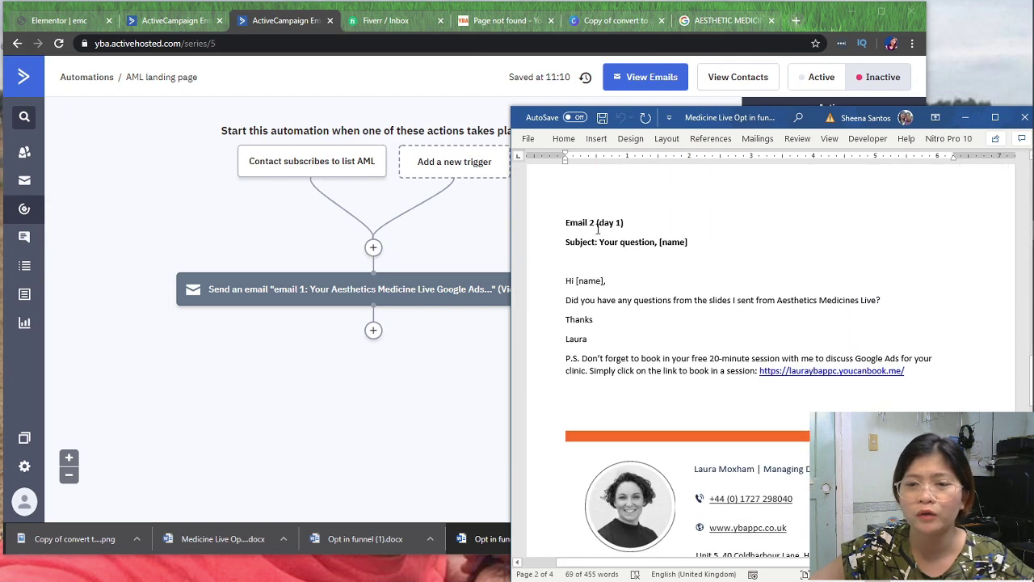
left_click(374, 331)
left_click(780, 132)
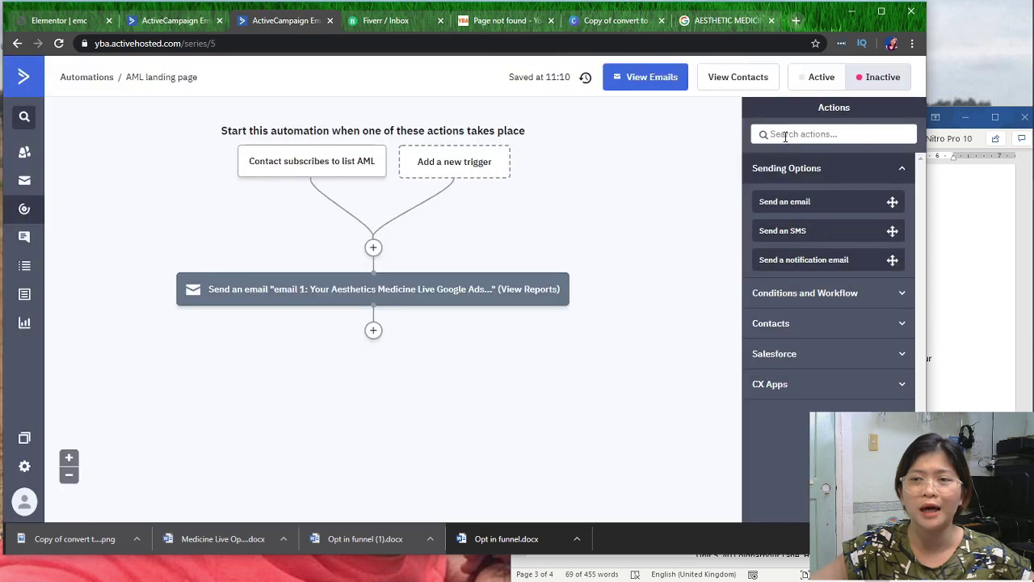
type("wait")
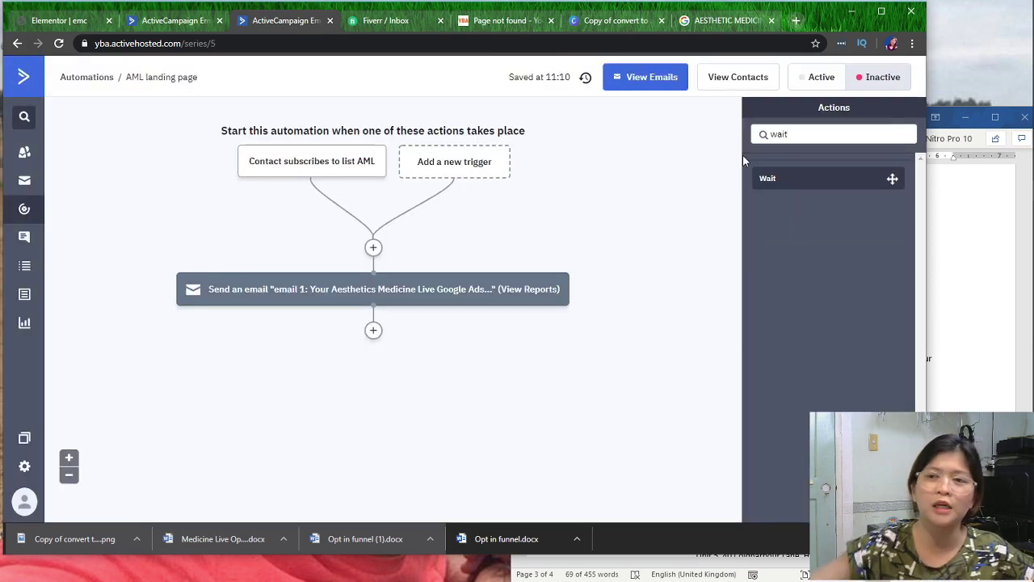
left_click_drag(773, 177, 387, 329)
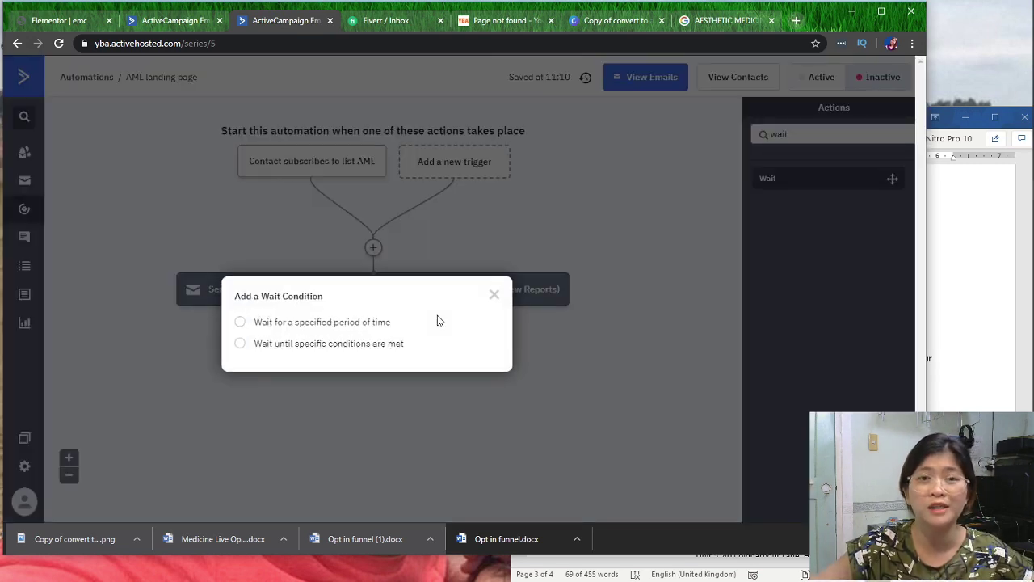
left_click(373, 324)
left_click(463, 378)
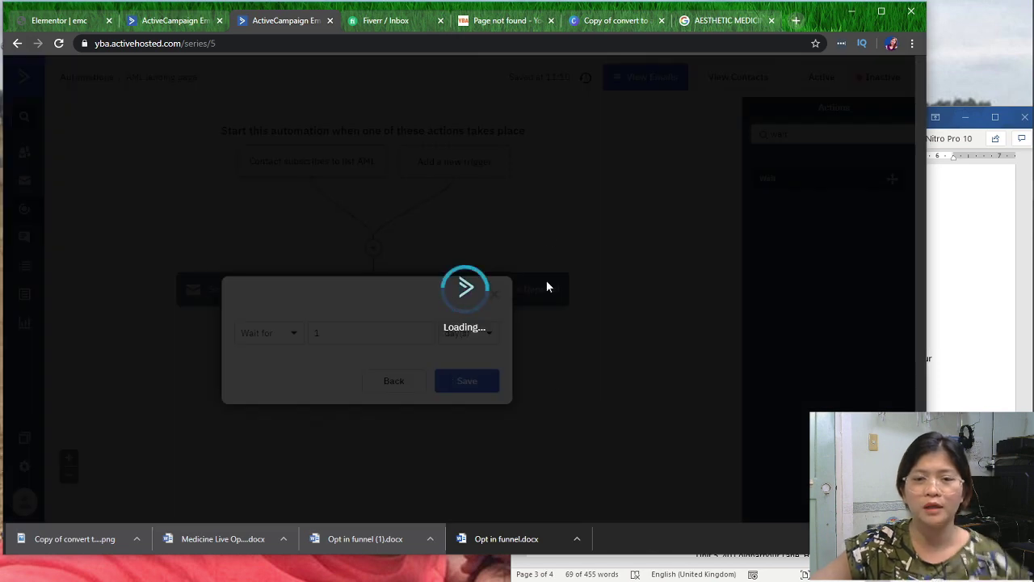
- Add a Send an email action after the 1-day Wait and confirm email 3's sender details with the subject "Do you share your client experiences?"
type("email")
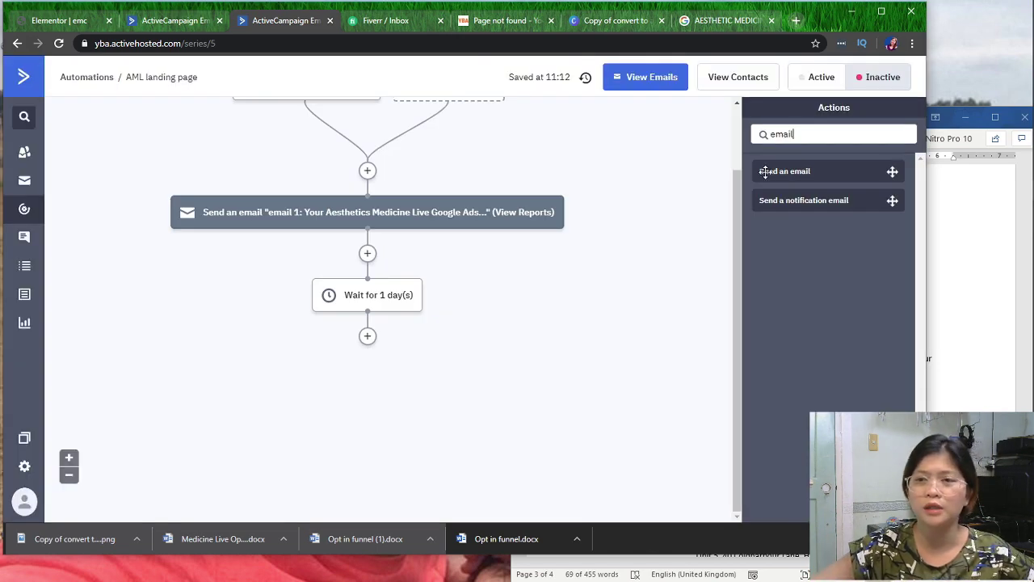
left_click_drag(764, 171, 424, 333)
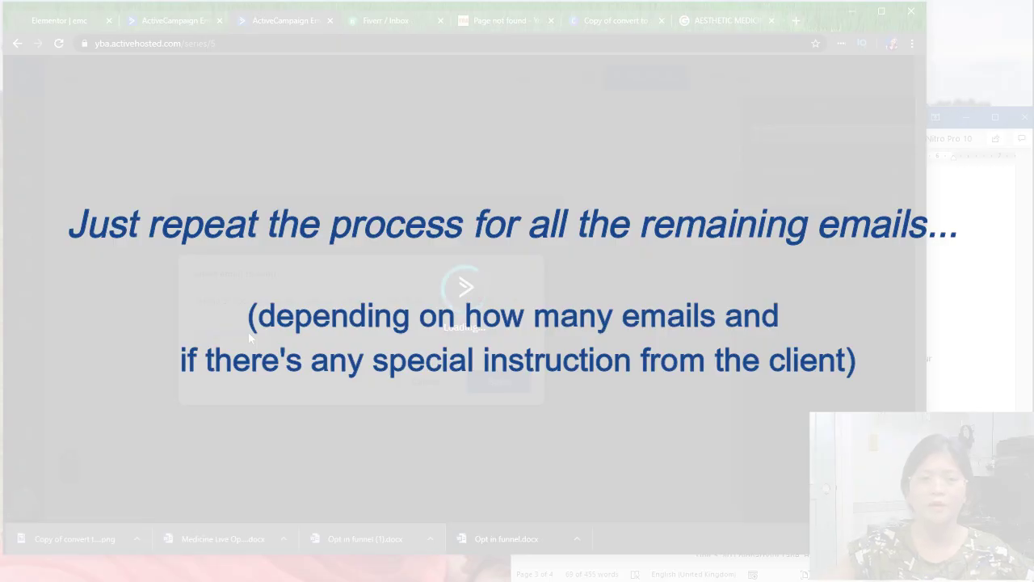
left_click(248, 333)
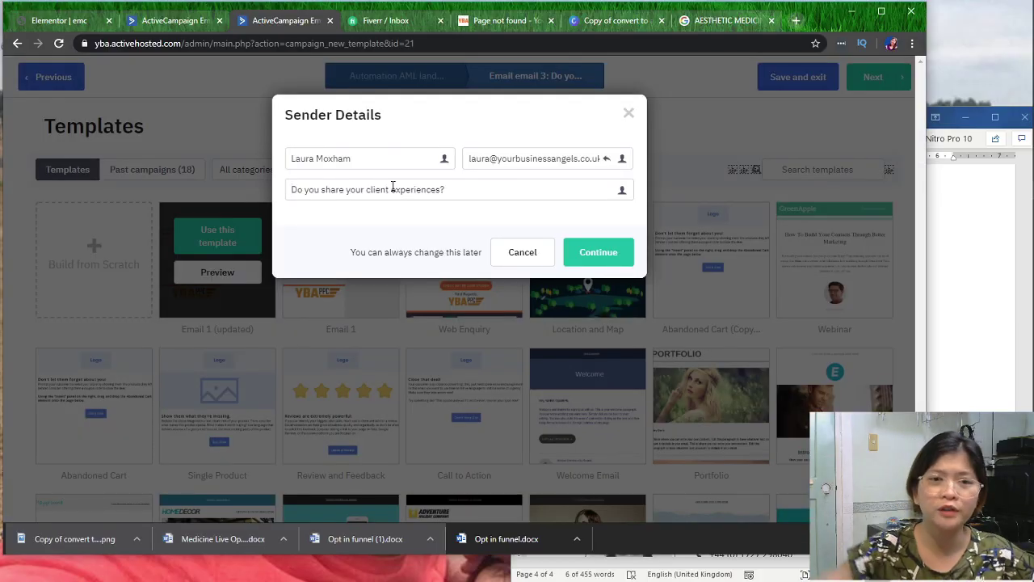
left_click(610, 252)
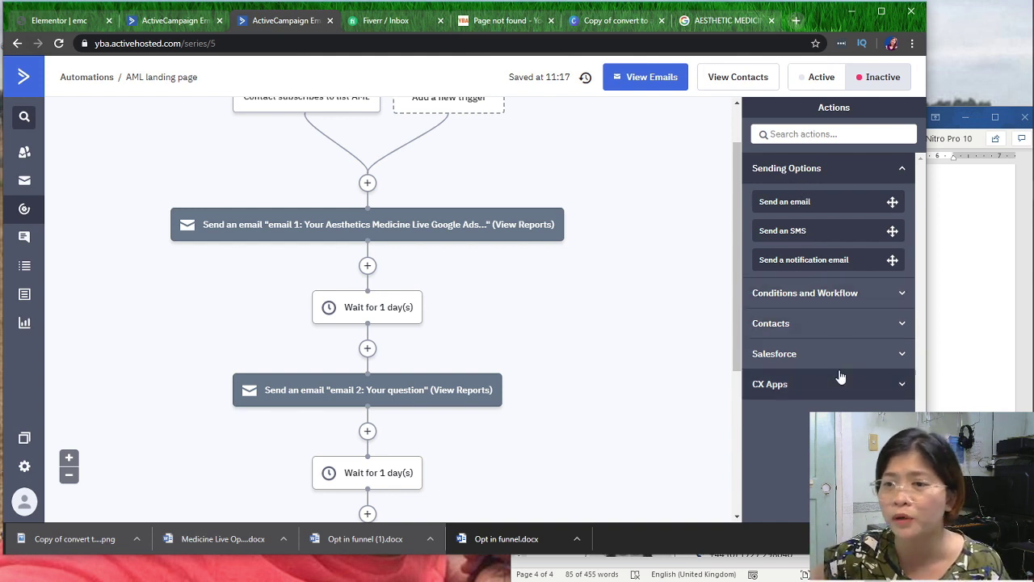
- Look over the available contact actions and set the AML landing page automation to Active
left_click(852, 323)
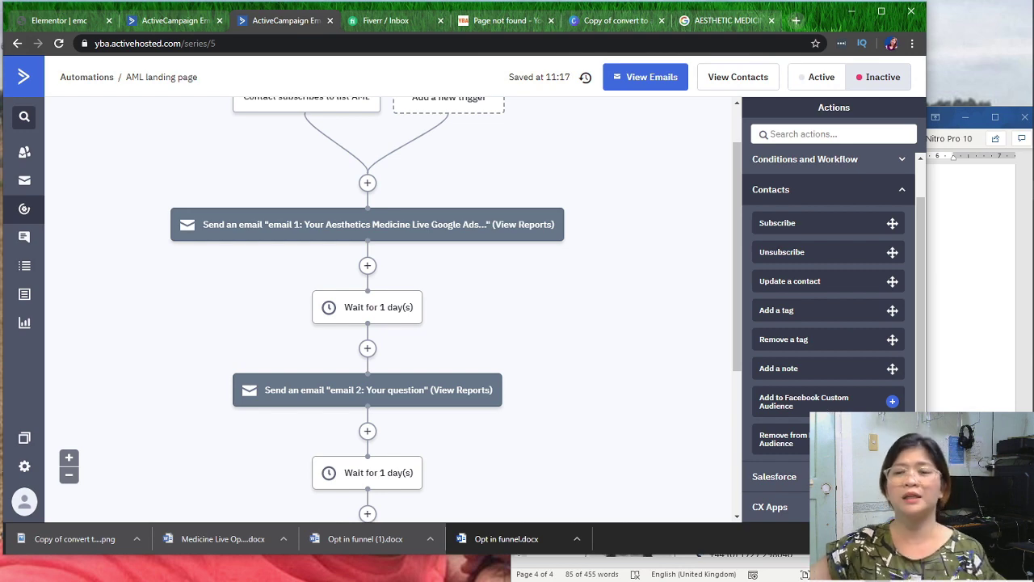
scroll(555, 347, "down", 1)
scroll(427, 173, "up", 3)
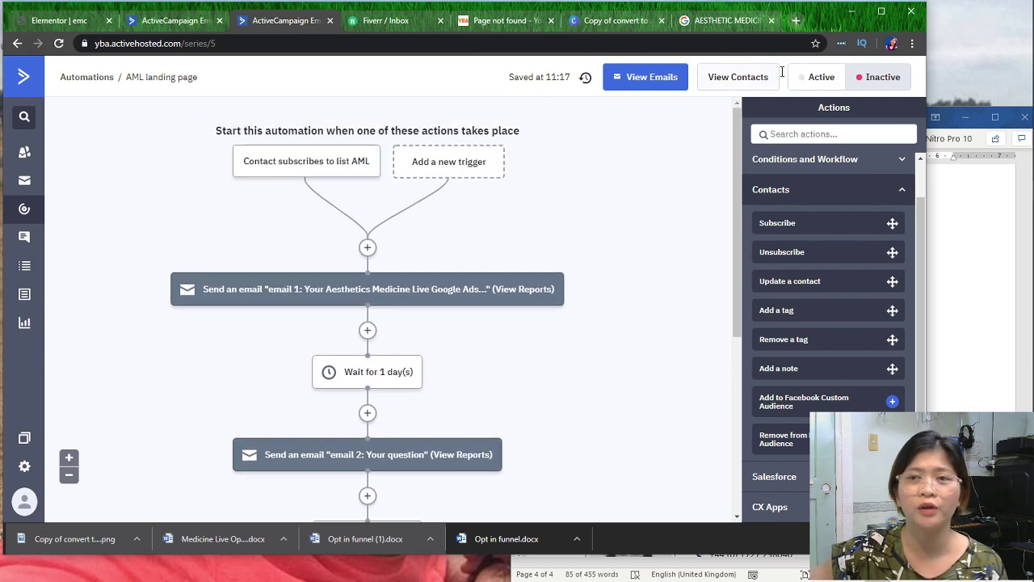
left_click(816, 80)
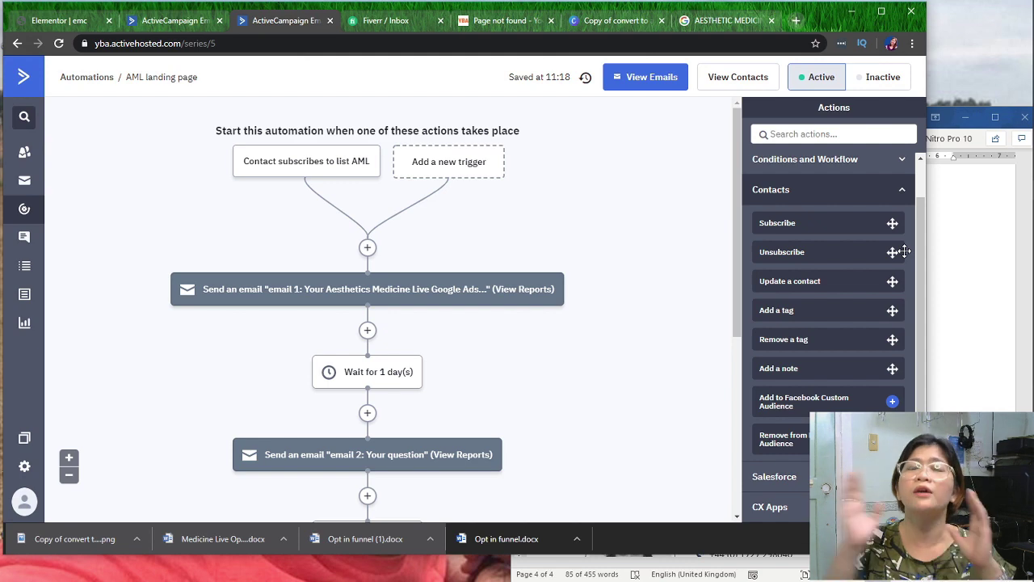
- Open the live landing page at ybappc.co.uk/aml and look over its content
left_click(501, 20)
left_click(329, 43)
key("Return")
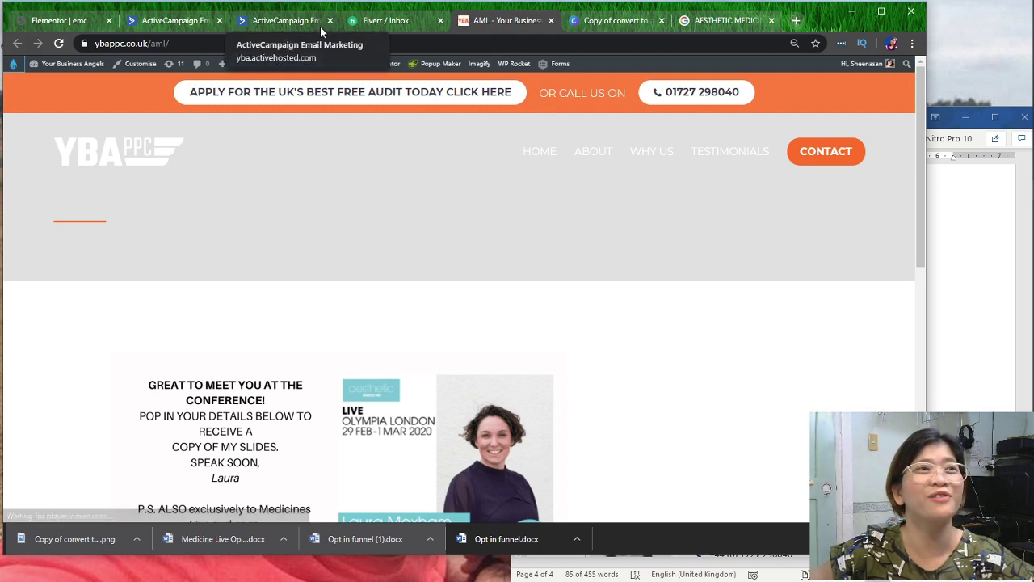
scroll(399, 295, "down", 2)
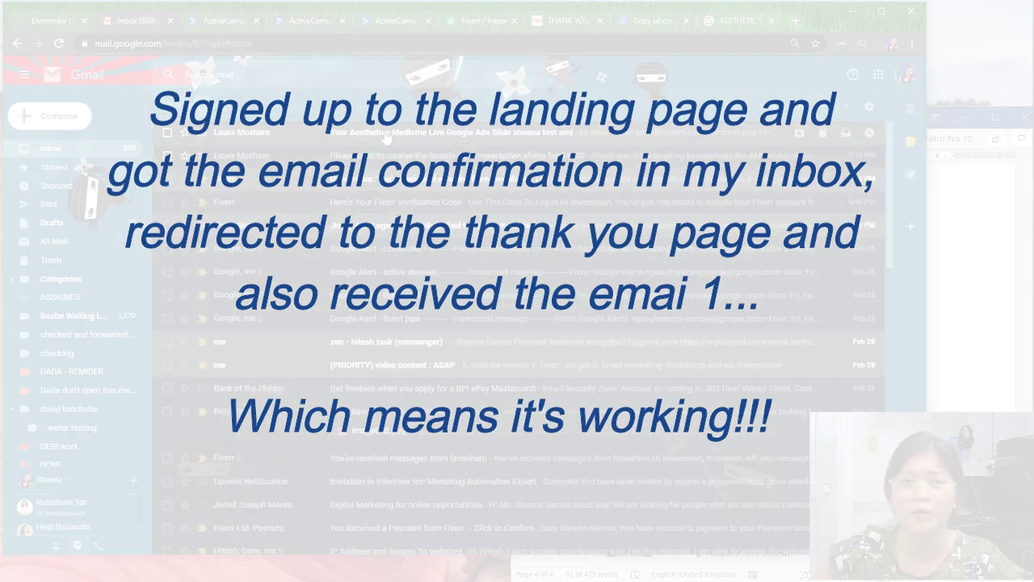
- Open the received Email 1 in Gmail, test its booking link, and close the booking page
left_click(387, 137)
left_click(454, 204)
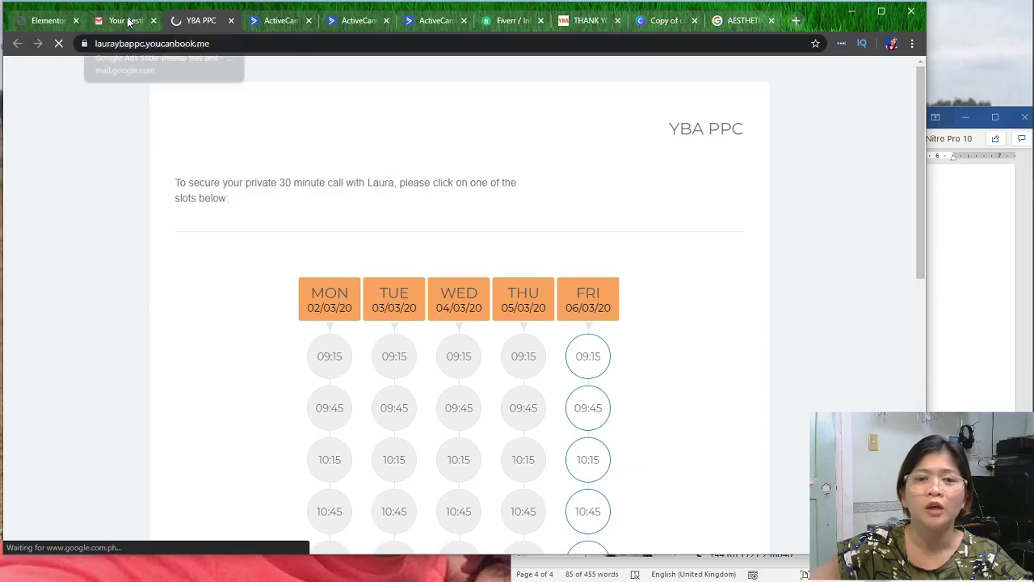
left_click(231, 21)
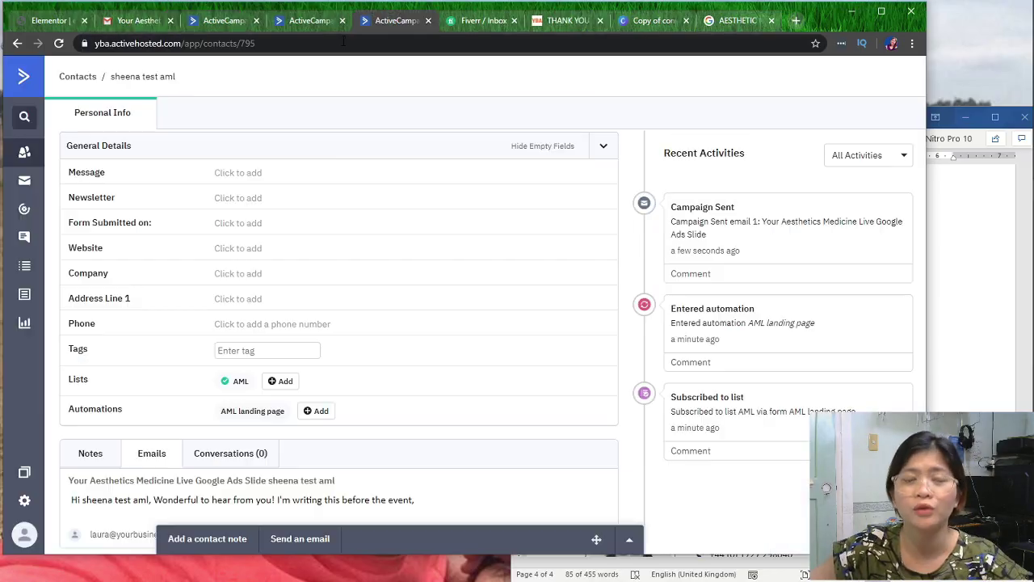
- Check the sign-up confirmation page and review the test contact's list, automation and recent activities in ActiveCampaign
left_click(312, 22)
left_click(224, 22)
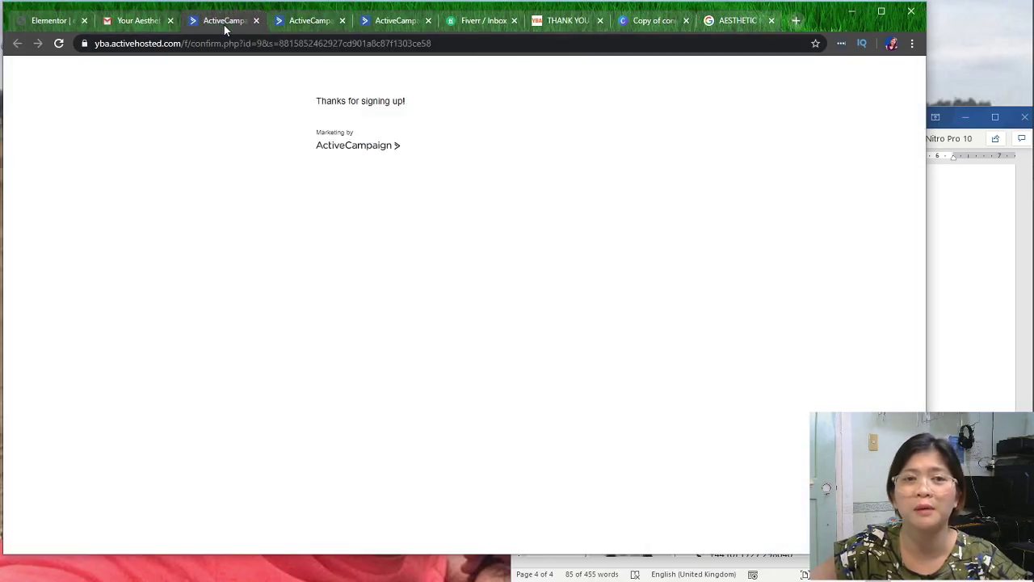
left_click(385, 24)
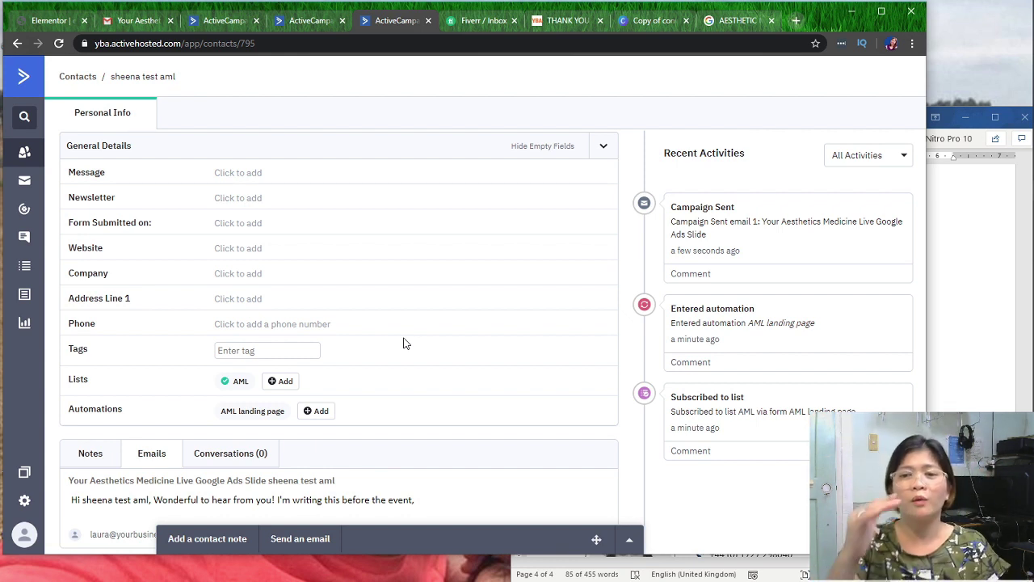
scroll(440, 343, "down", 1)
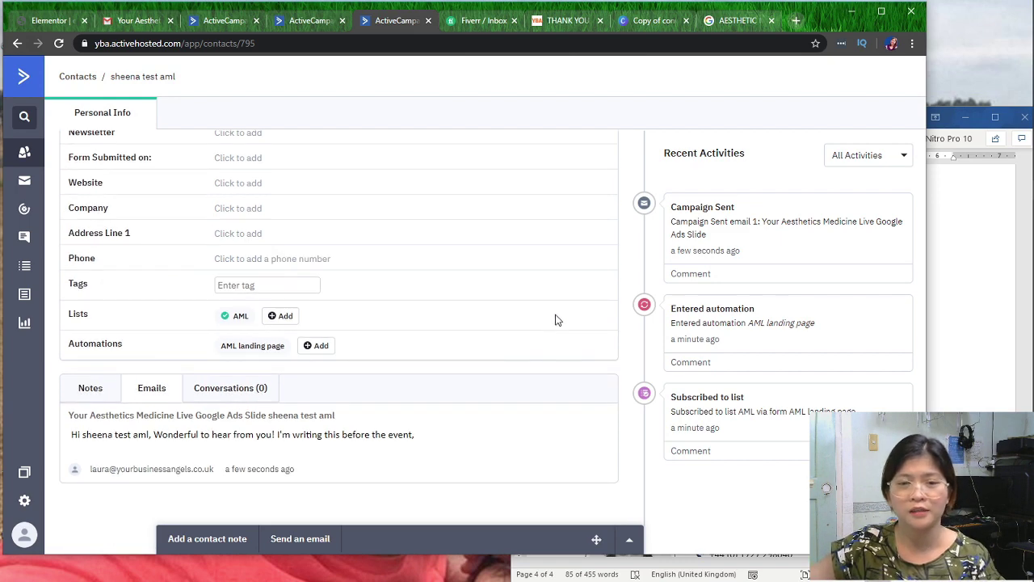
- Return to the AML landing page automation to view its email sequence, and read the client's conversation in the Fiverr inbox
left_click(18, 45)
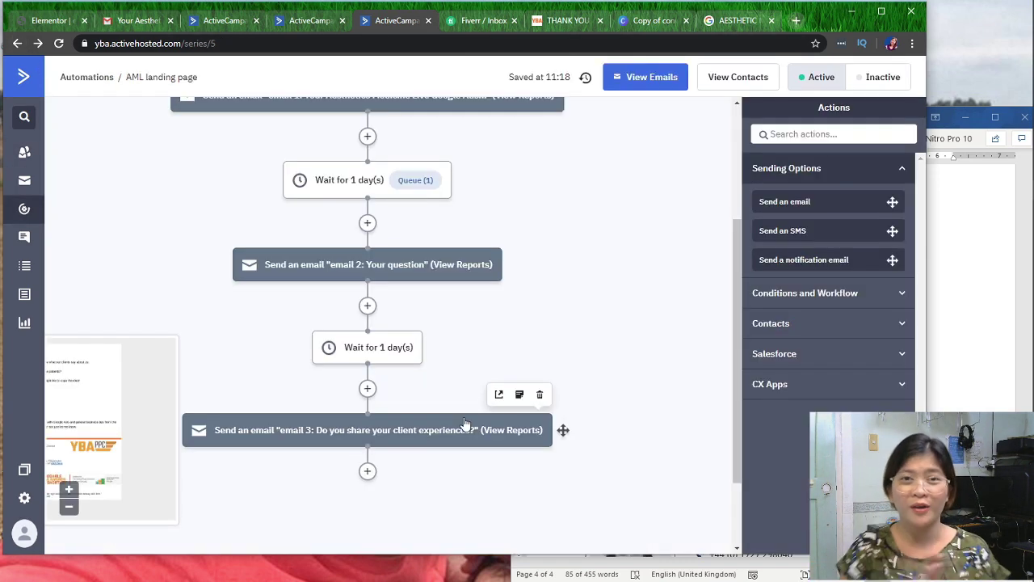
left_click(476, 20)
scroll(474, 390, "down", 5)
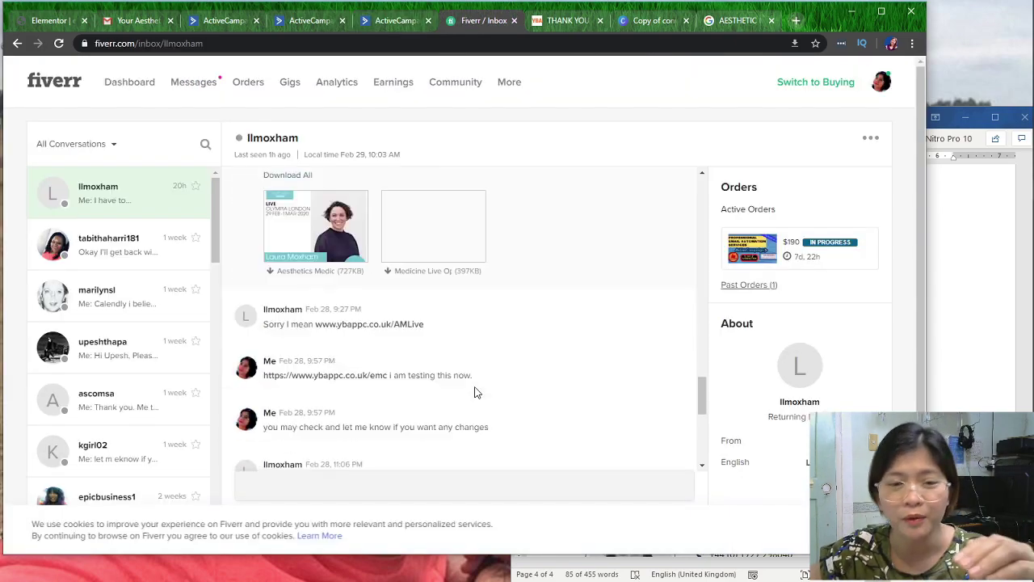
- Zoom the automation page out one level and move it into its own browser window
left_click(393, 20)
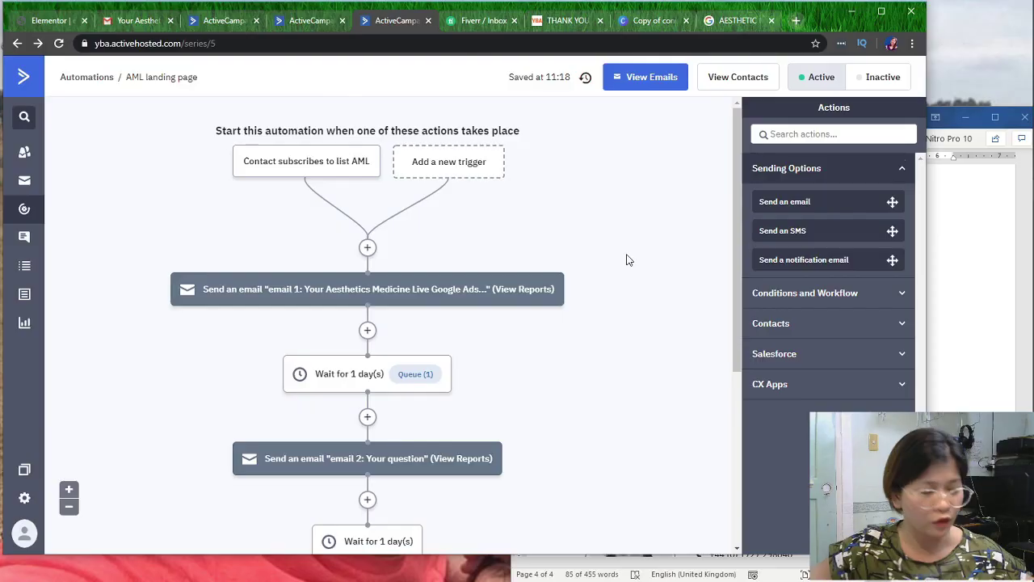
key("ctrl+minus")
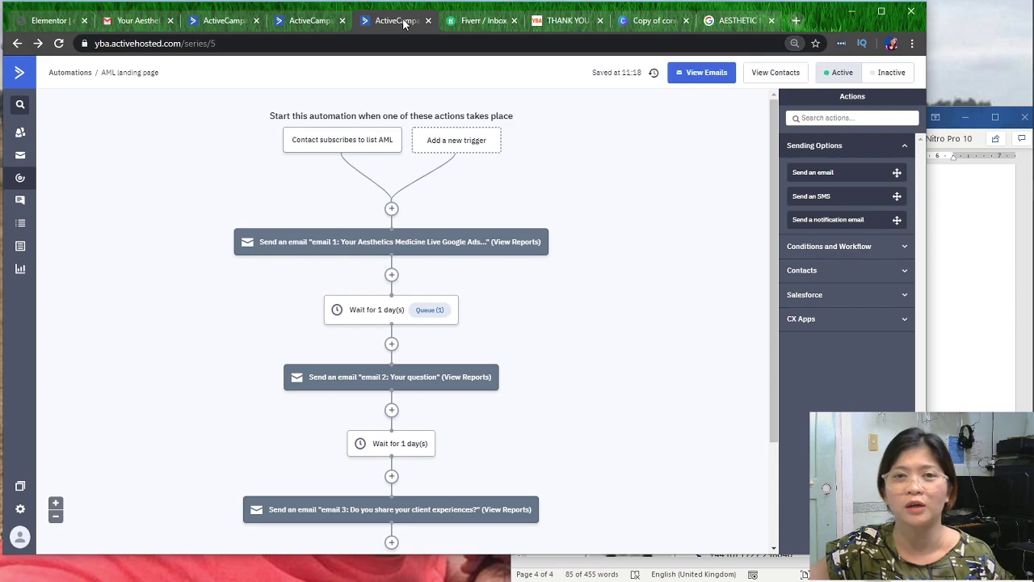
left_click_drag(397, 21, 692, 73)
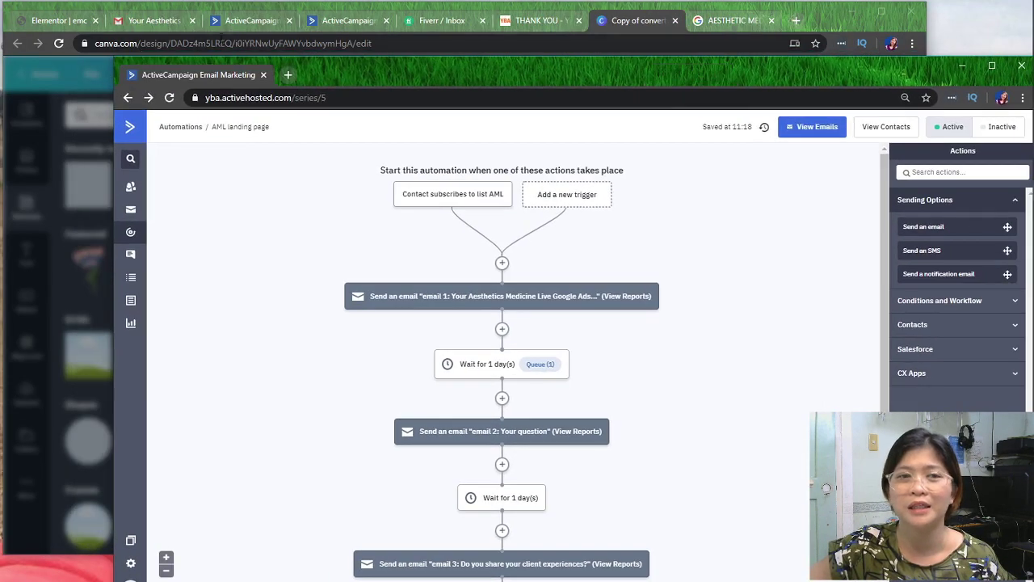
left_click_drag(109, 53, 467, 42)
- Show the AML landing page and arrange its resized window side by side with the automation window
left_click(537, 20)
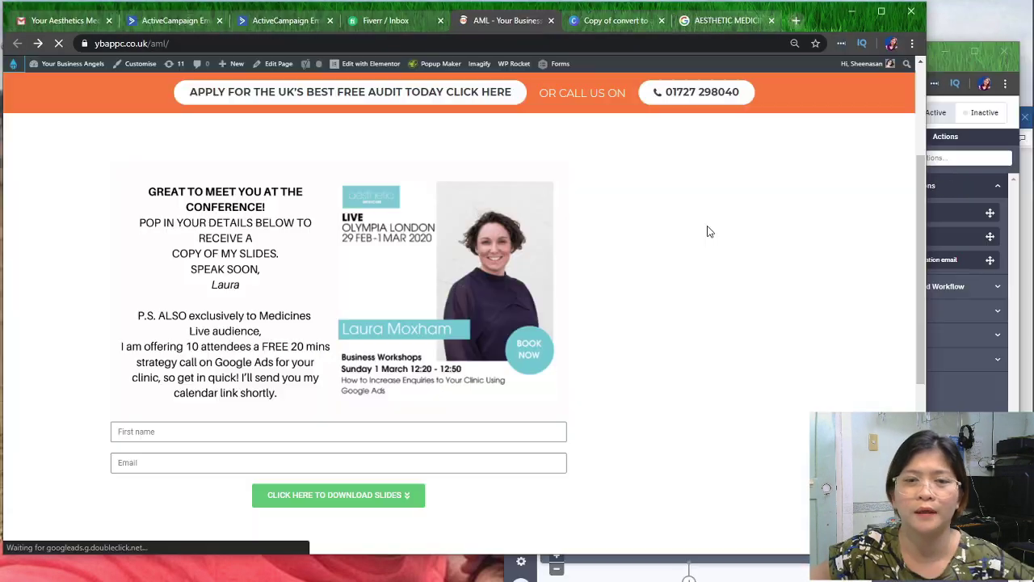
left_click_drag(902, 169, 516, 211)
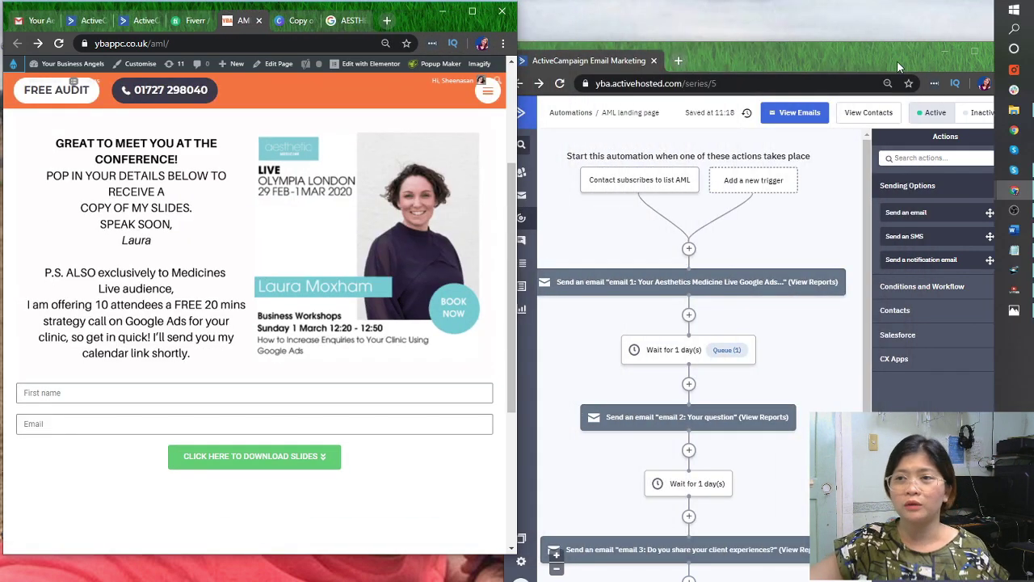
left_click_drag(897, 60, 879, 23)
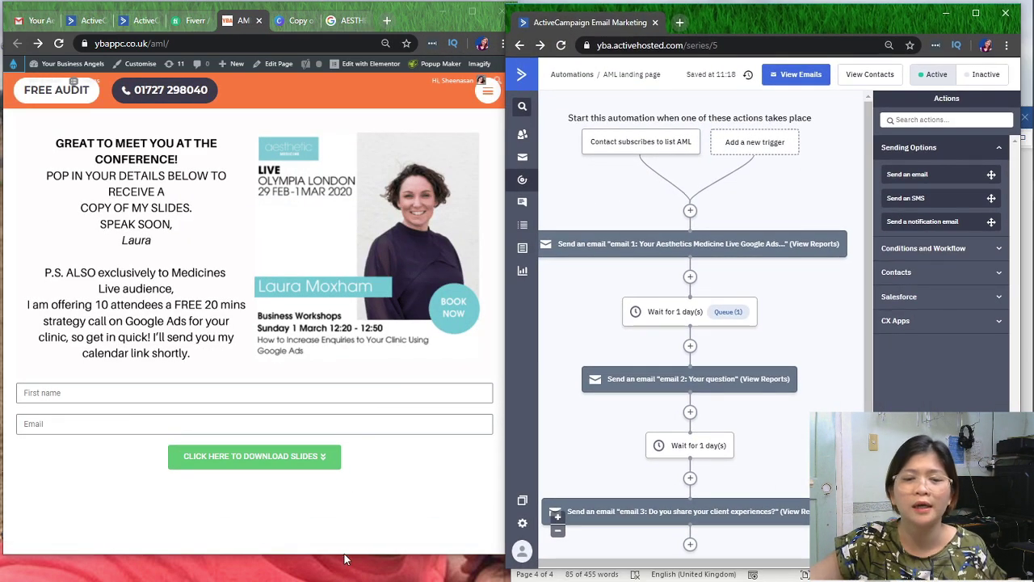
left_click_drag(344, 557, 352, 575)
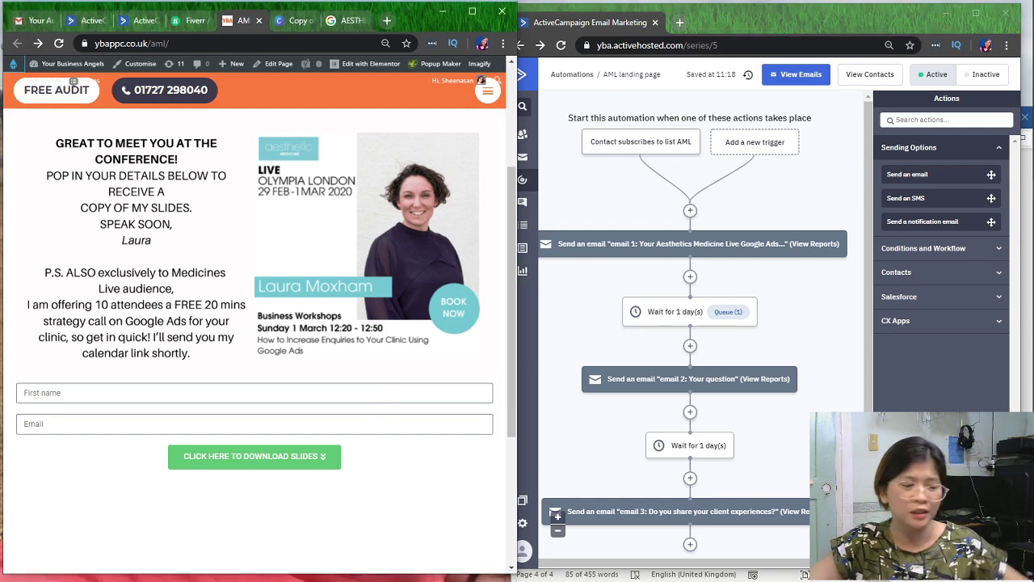
- Open the client's Fiverr order page and review the order description and the client's attachments
key("alt+Tab")
left_click(383, 435)
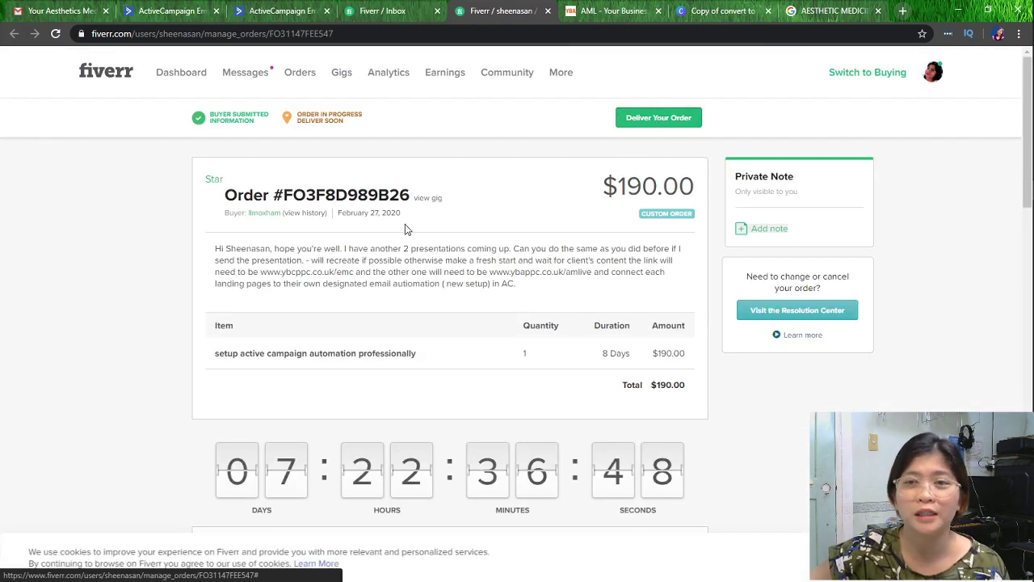
scroll(388, 425, "down", 1)
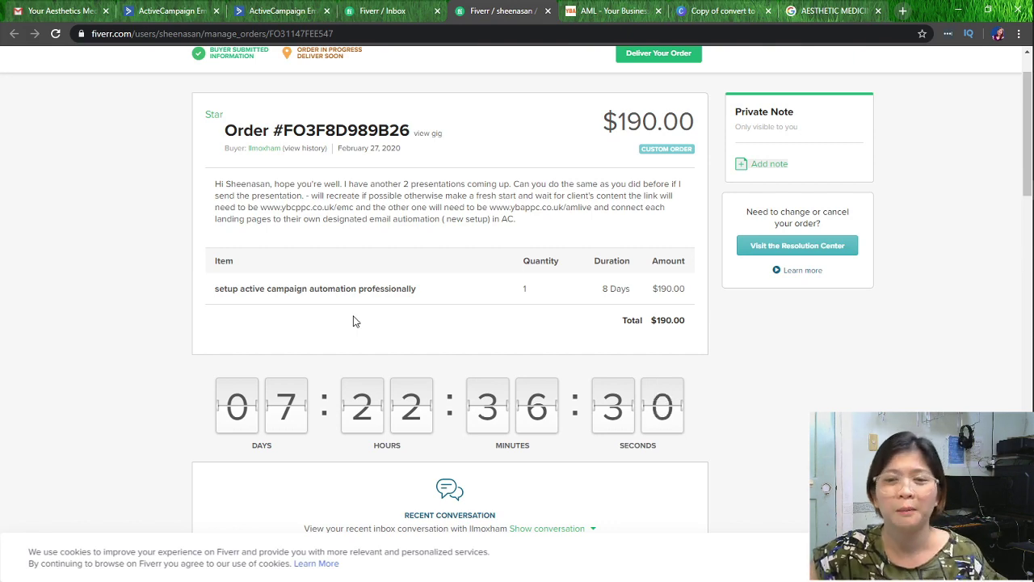
scroll(383, 316, "down", 4)
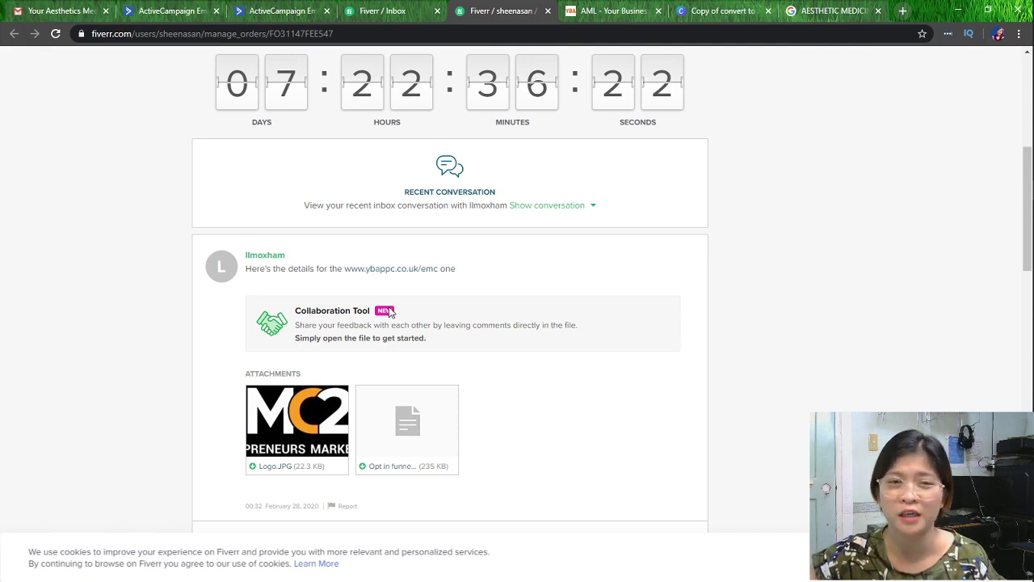
scroll(485, 347, "down", 5)
scroll(545, 388, "up", 10)
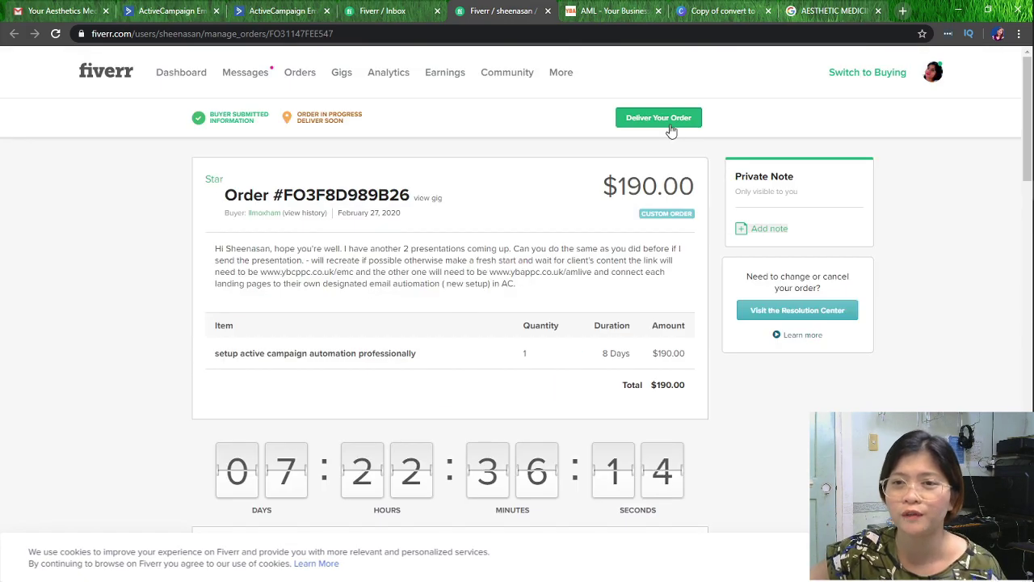
- Start the order delivery and upload the tinytake PNG screenshot showing the landing page beside the automation
left_click(670, 127)
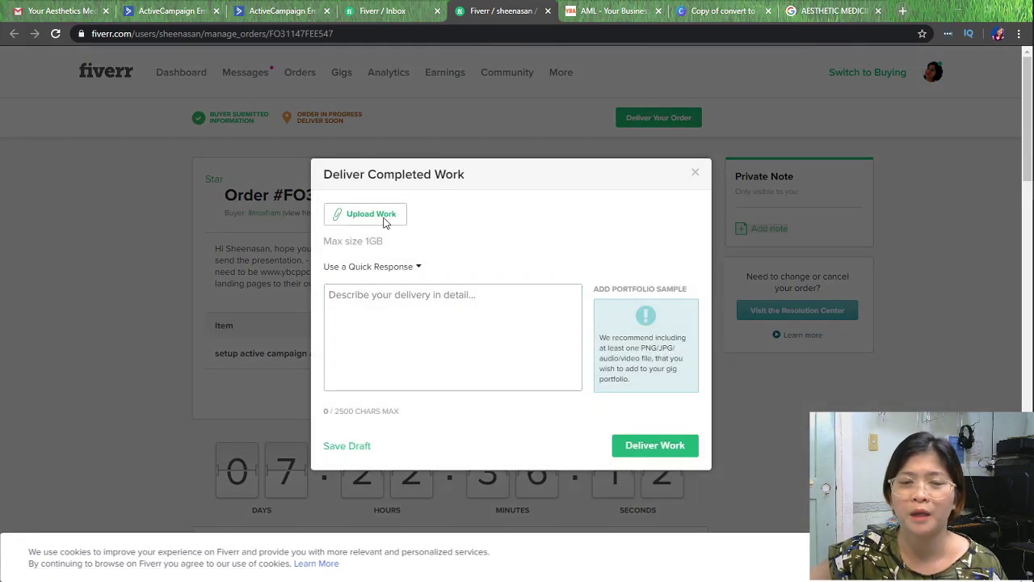
left_click(384, 215)
double_click(226, 101)
- Write a delivery message that greets the client by first name and begins "I've already finished the landing page and the automation, and even"
left_click(445, 316)
type("H")
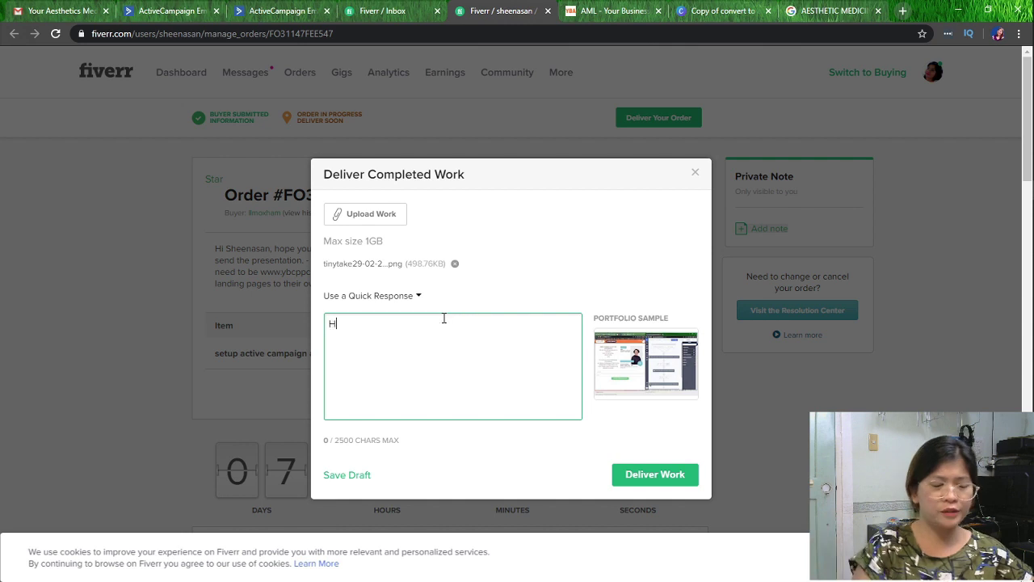
type("I laura,")
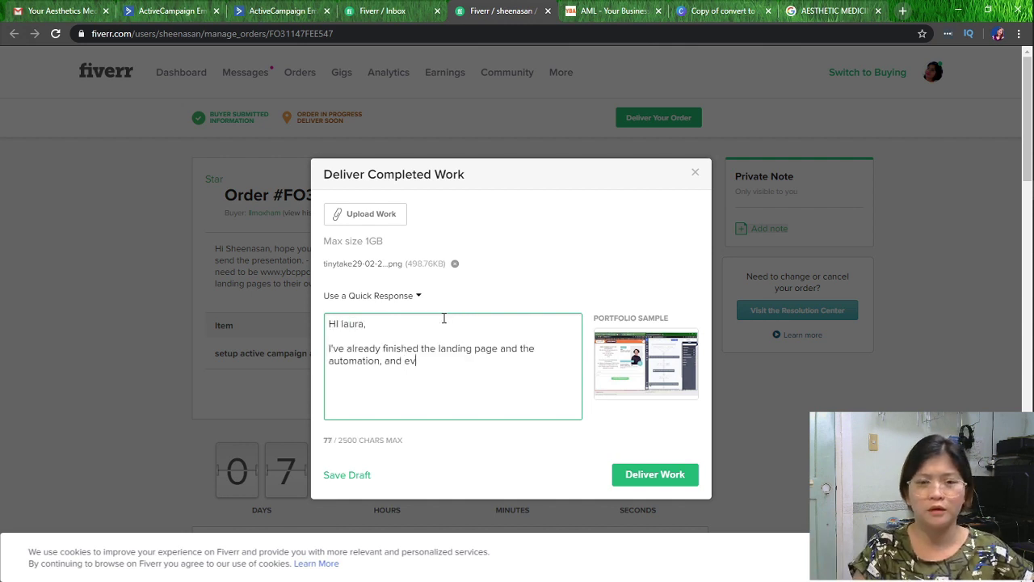
type("en")
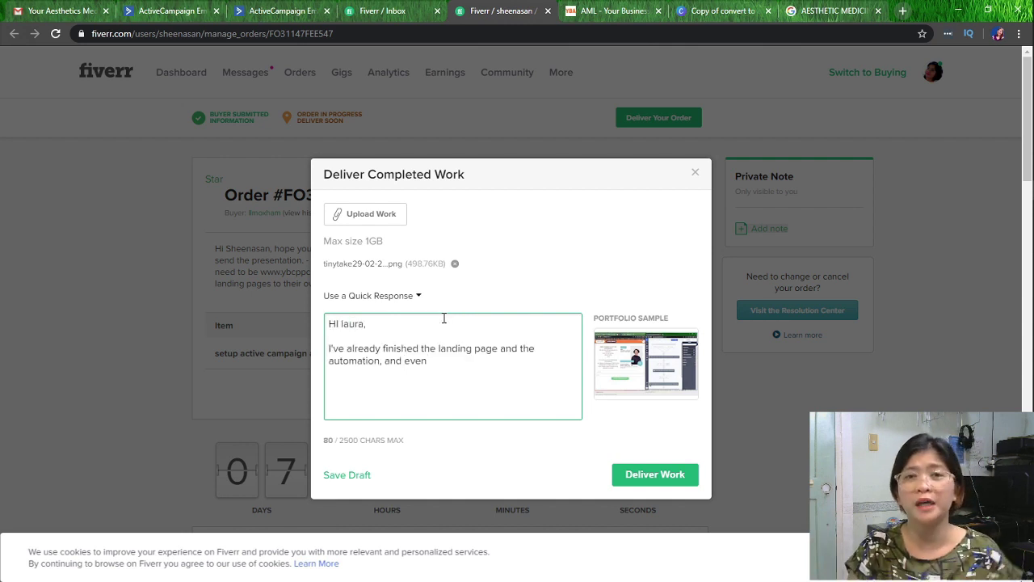